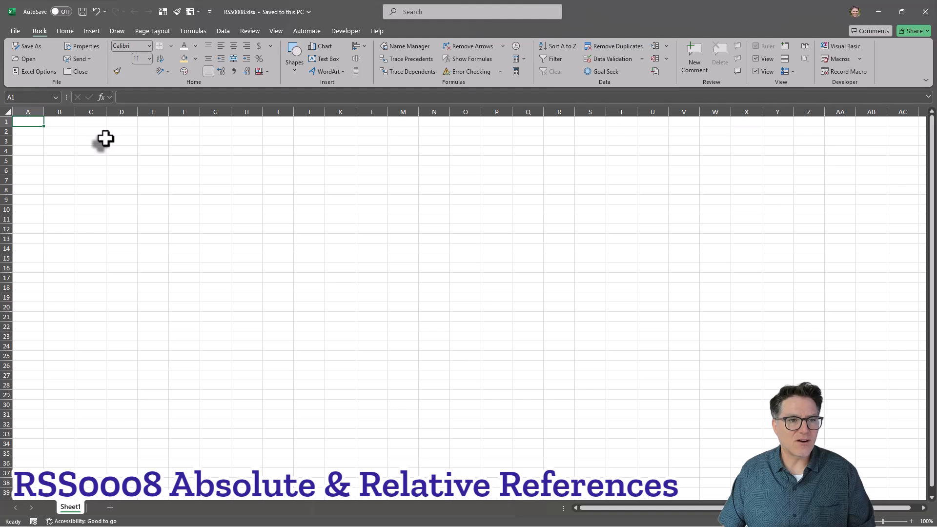
# - Enter the list Apple, Banana and Carrot down cells D3 to D5
pyautogui.click(107, 141)
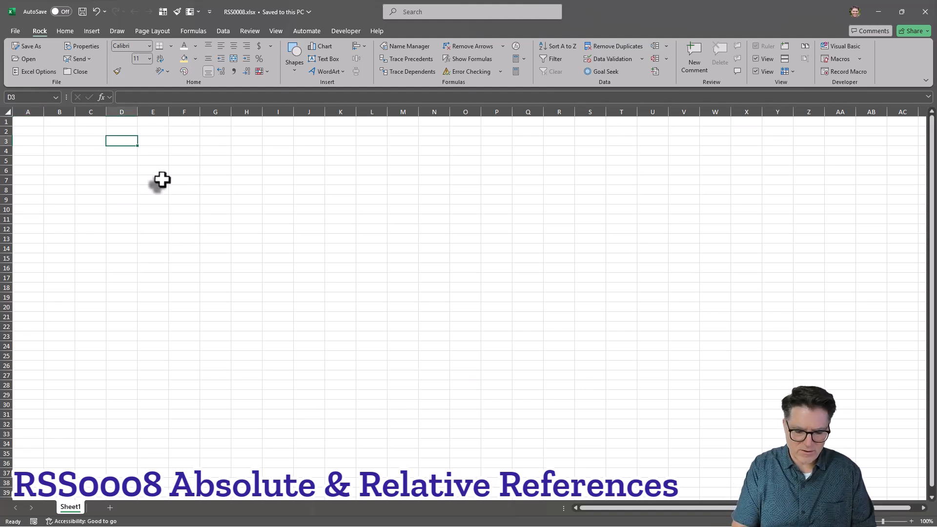
pyautogui.write('Apple')
pyautogui.press('Return')
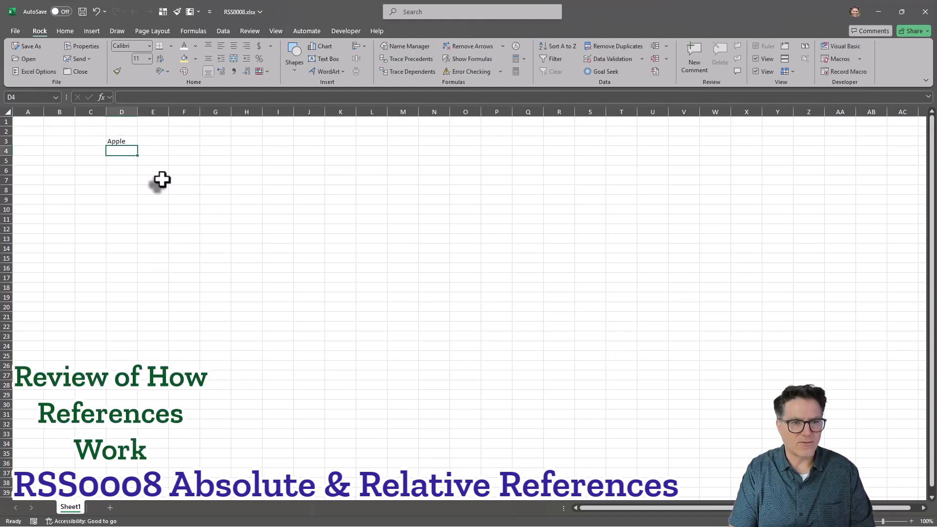
pyautogui.write('Banana')
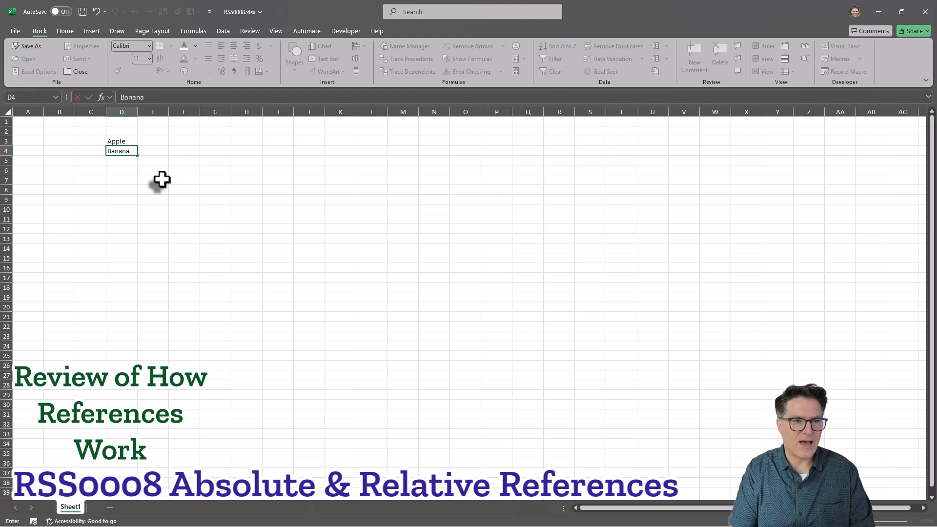
pyautogui.press('Return')
pyautogui.write('Carr')
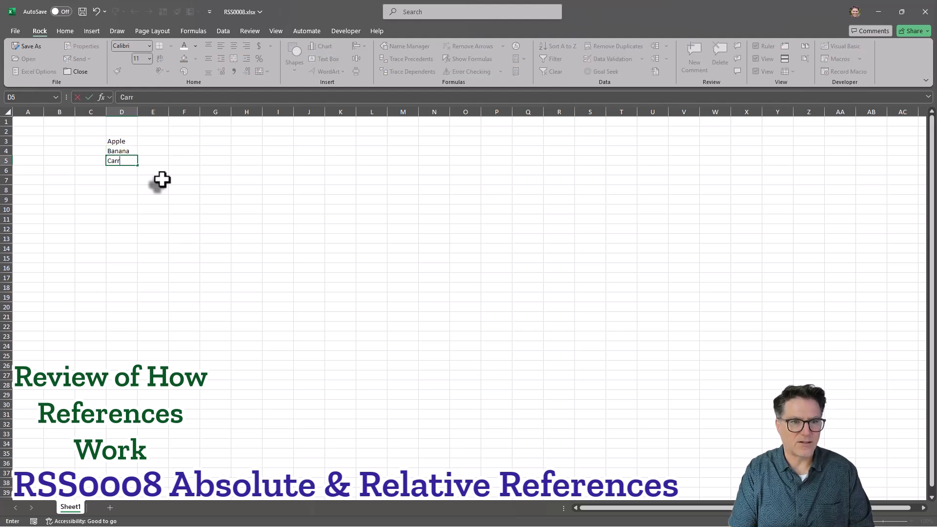
pyautogui.write('ot')
pyautogui.press('Return')
# - Enter the formula =D3 in cell F3 to reference Apple, and inspect the reference within the formula
pyautogui.click(184, 140)
pyautogui.write('=')
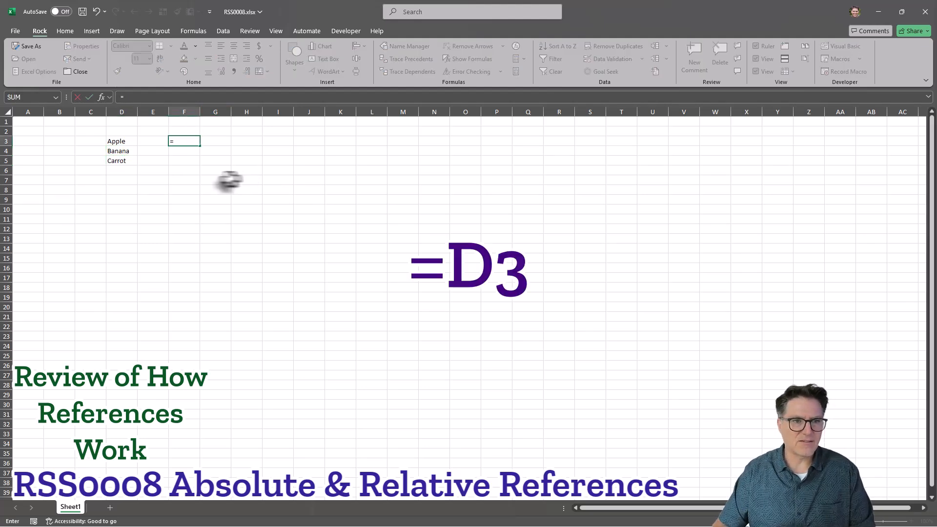
pyautogui.click(115, 142)
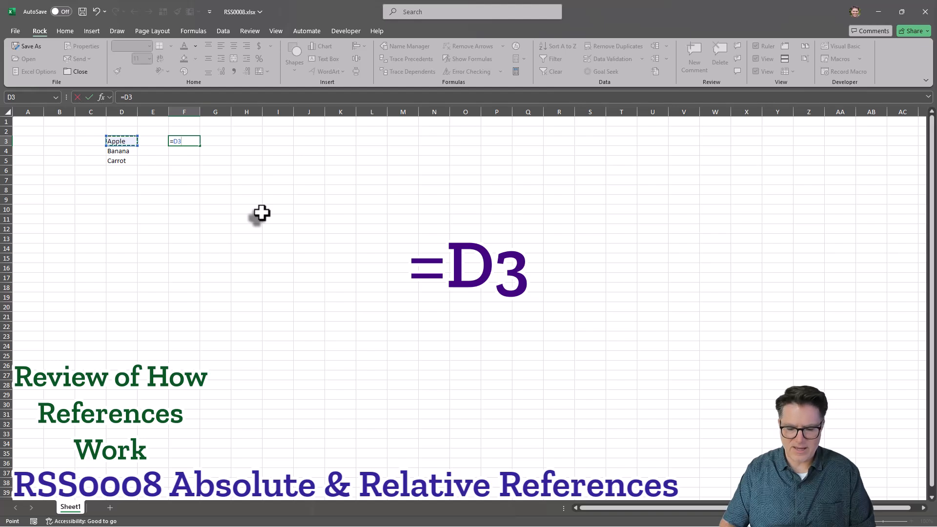
pyautogui.press('Return')
pyautogui.press('Up')
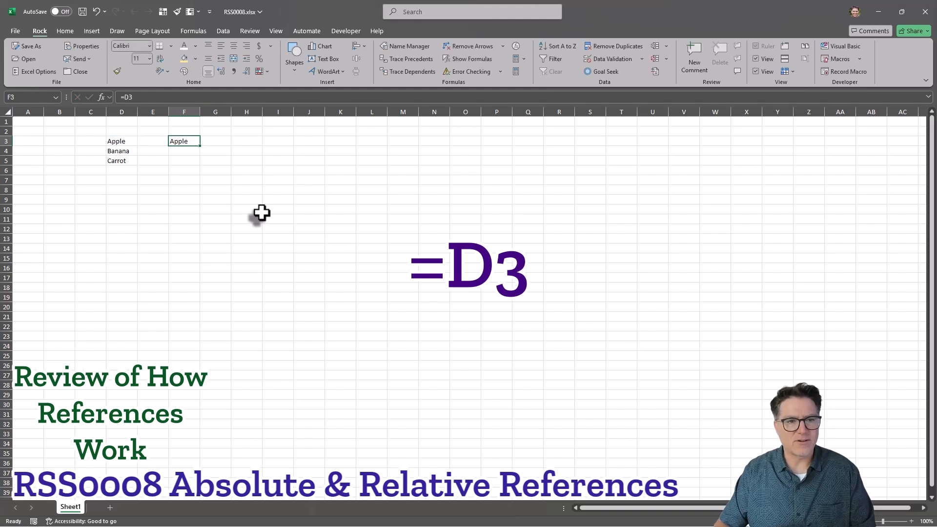
pyautogui.click(141, 97)
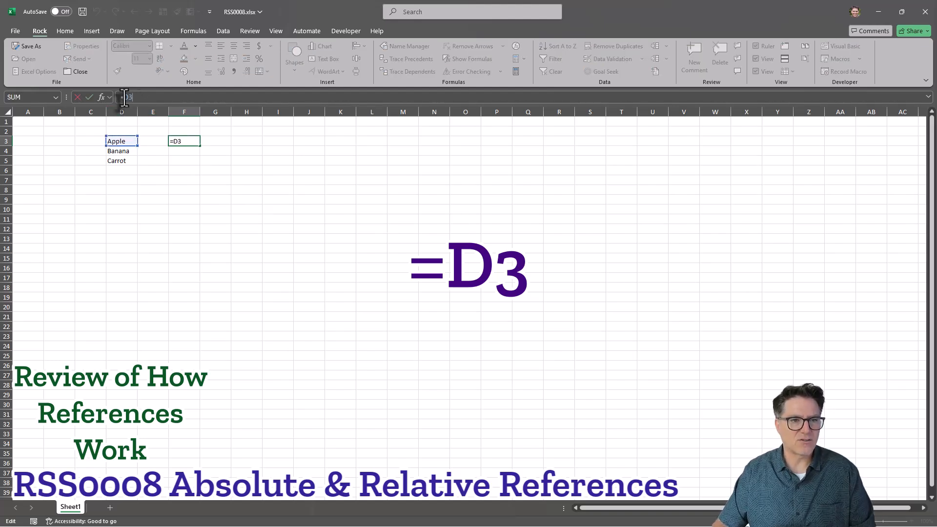
pyautogui.moveTo(124, 97); pyautogui.dragTo(128, 97)
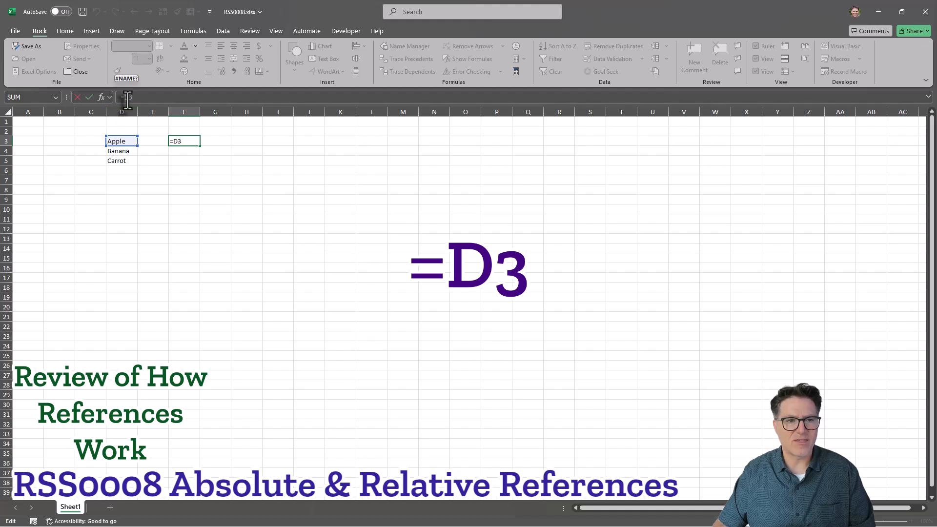
pyautogui.moveTo(128, 99); pyautogui.dragTo(132, 99)
pyautogui.click(147, 99)
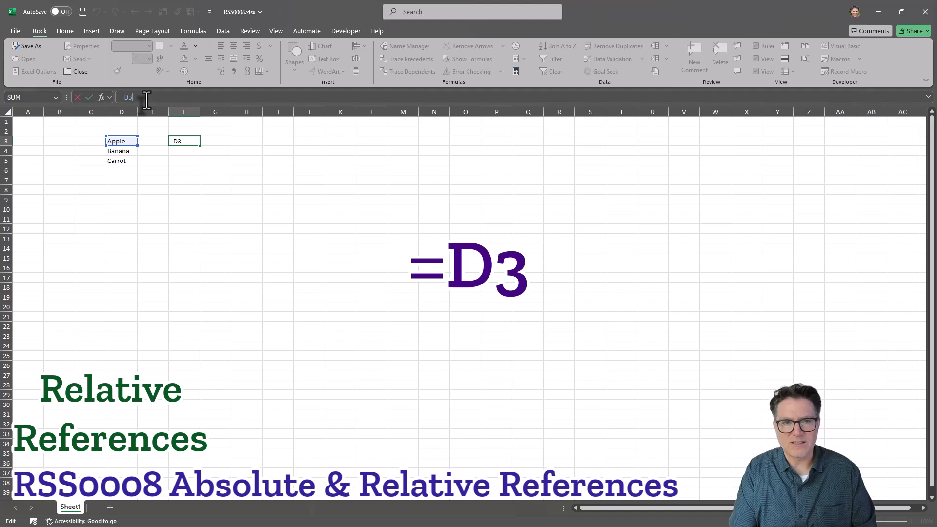
pyautogui.hotkey('ctrl', 'Return')
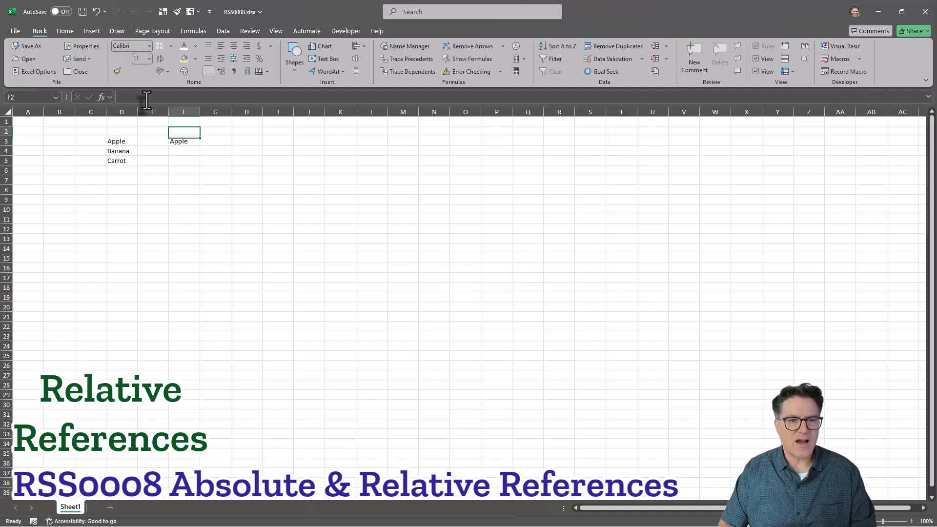
# - Copy the relative formula from F3 into cells F4 and F5
pyautogui.hotkey('ctrl', 'c')
pyautogui.press('Down')
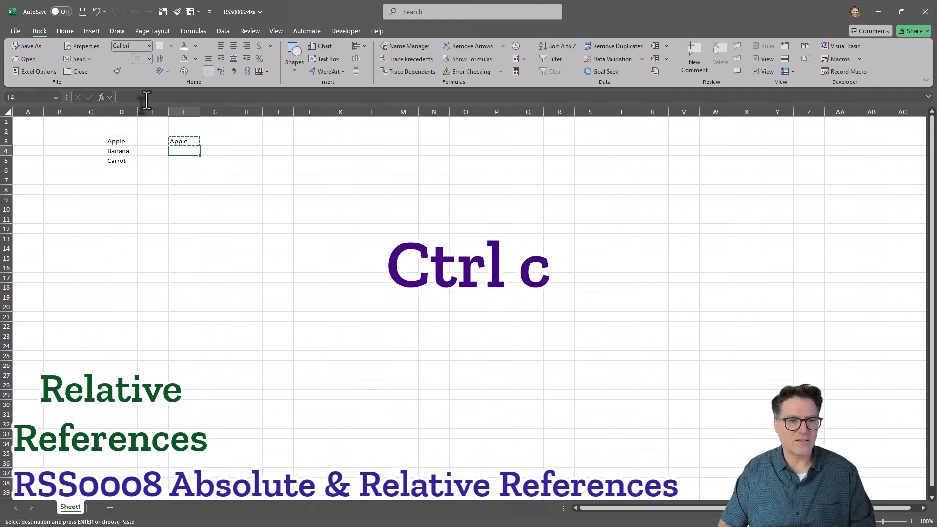
pyautogui.hotkey('ctrl', 'v')
pyautogui.press('Down')
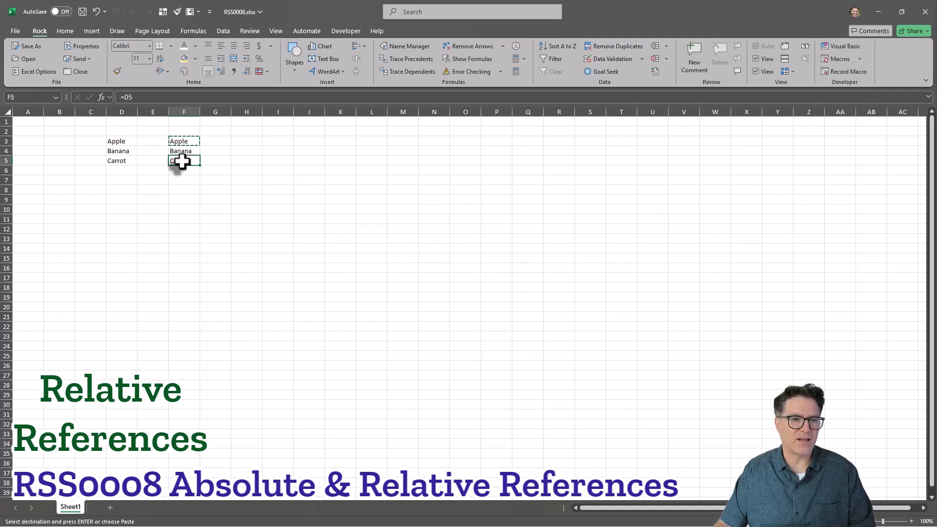
# - Examine the formulas in F3 to F5 and compare each with the cell it references in column D
pyautogui.click(184, 141)
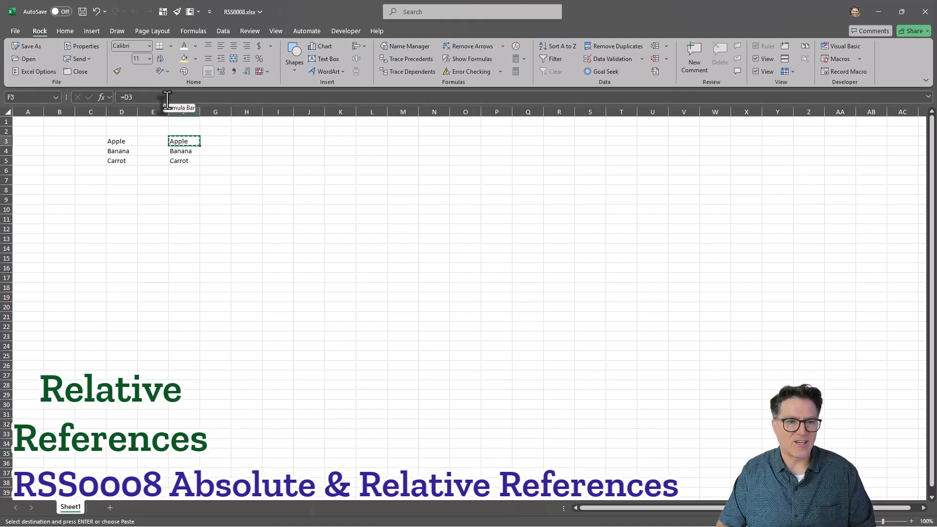
pyautogui.press('Down')
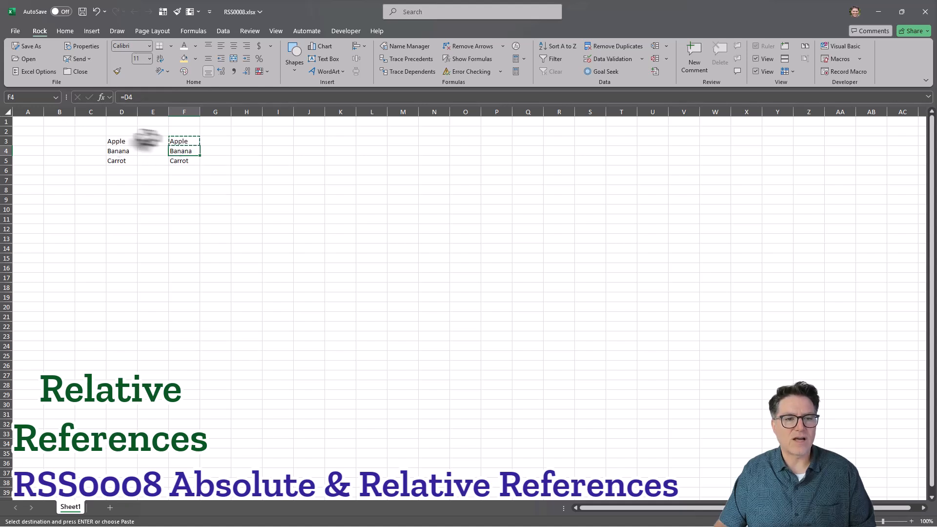
pyautogui.click(177, 161)
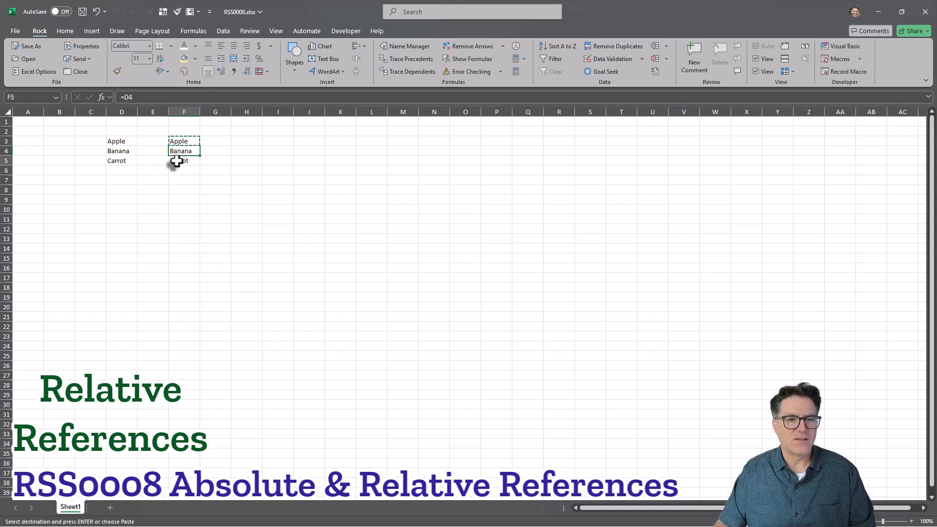
pyautogui.click(116, 162)
pyautogui.click(181, 161)
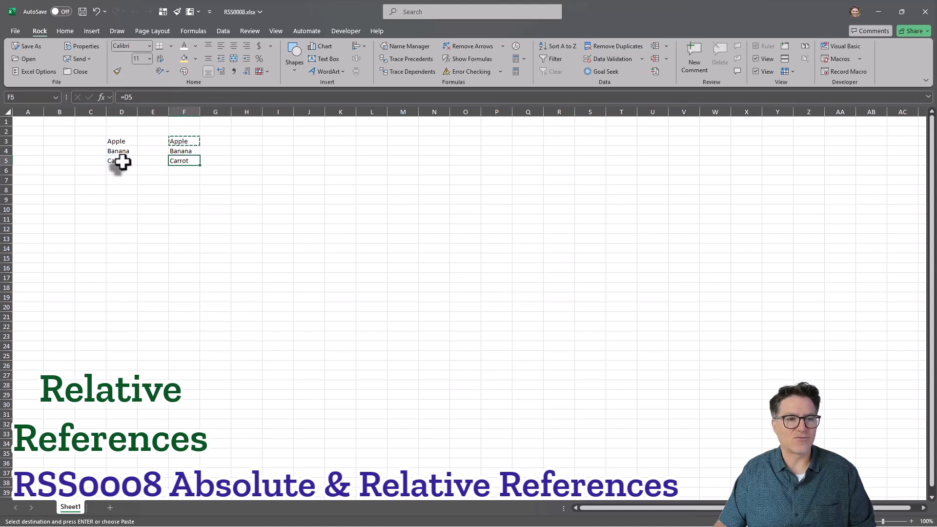
pyautogui.click(172, 153)
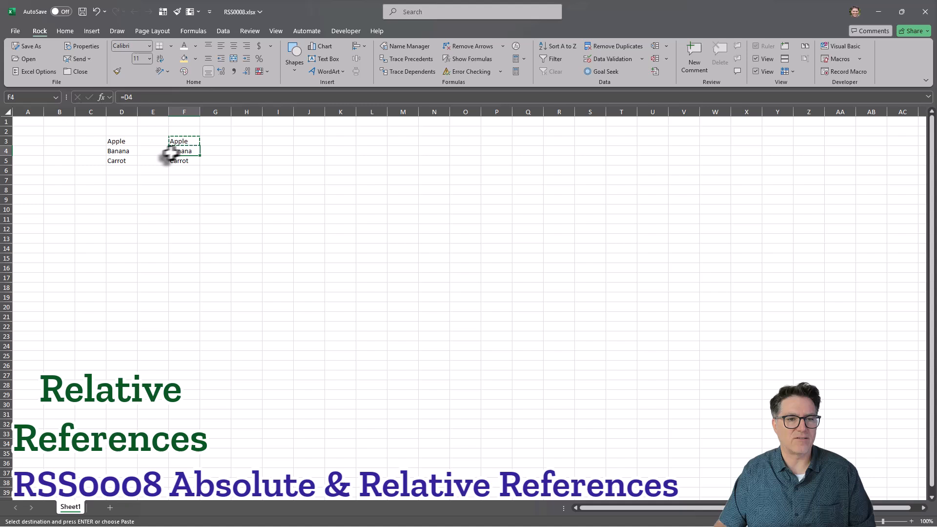
pyautogui.click(117, 151)
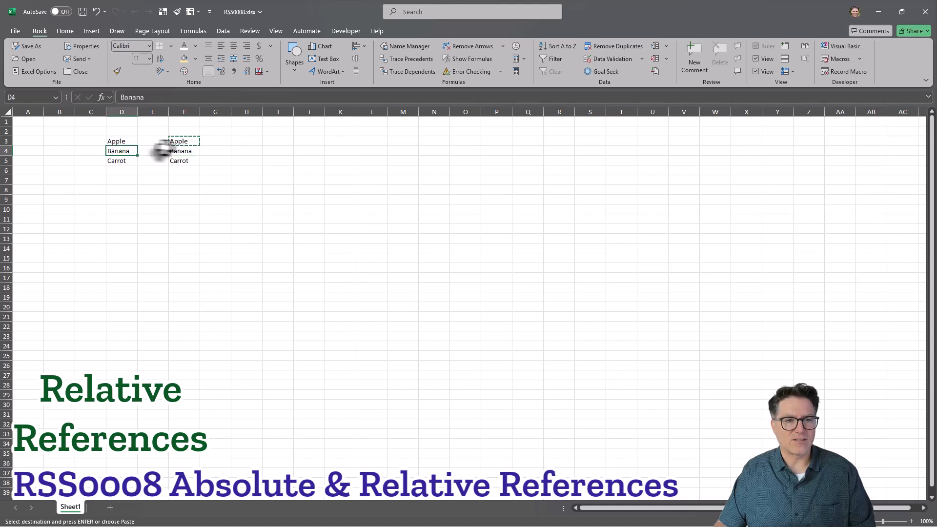
pyautogui.click(186, 141)
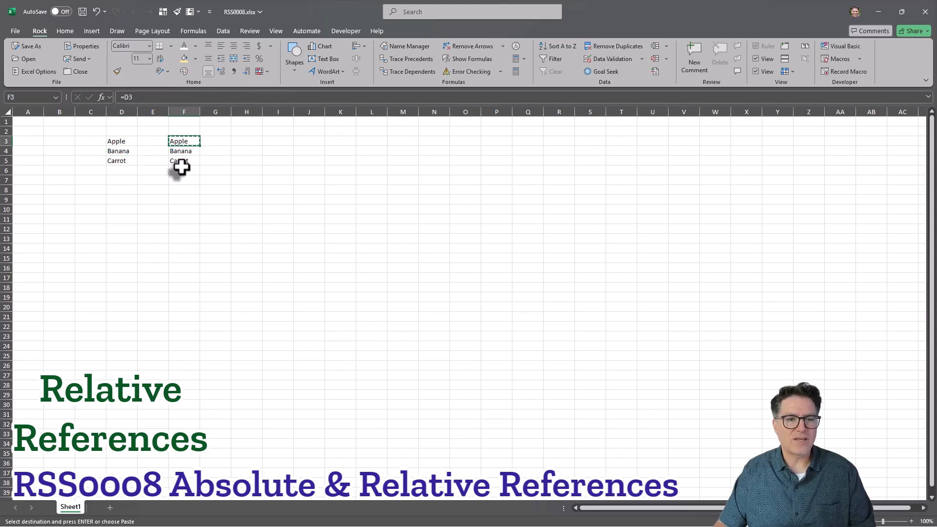
pyautogui.press('Up')
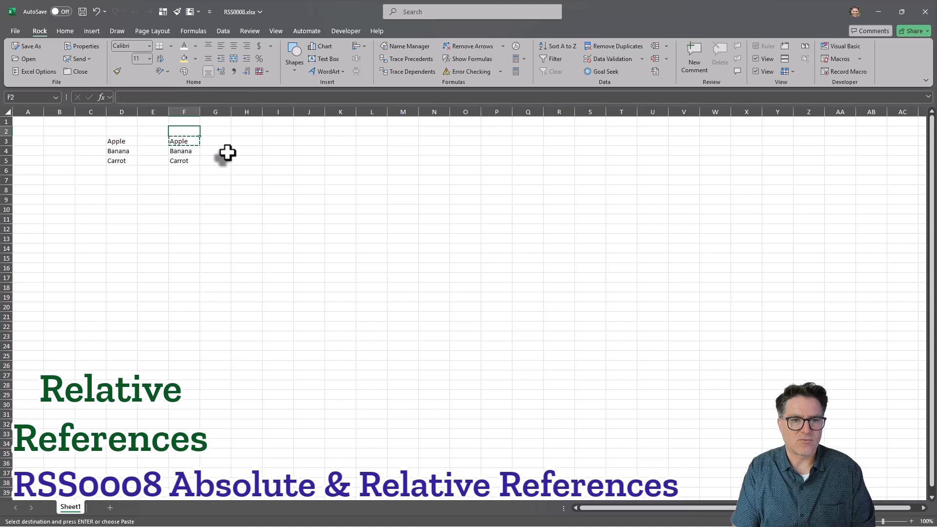
pyautogui.press('Down')
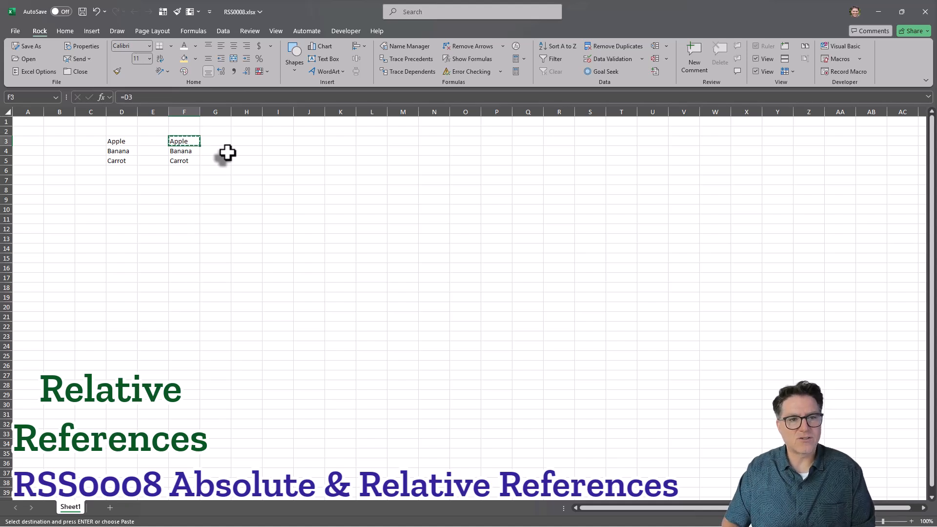
pyautogui.press('Down')
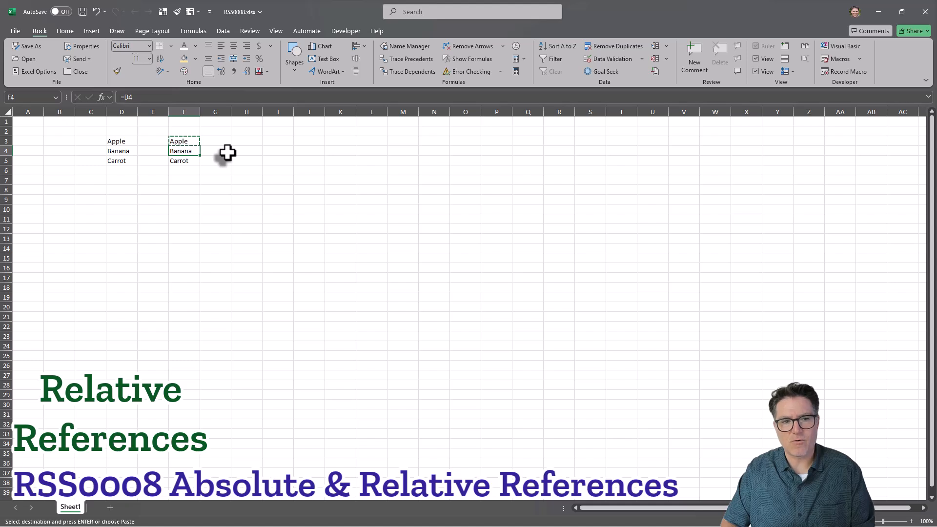
pyautogui.press('Down')
pyautogui.press('Up')
pyautogui.press('Up')
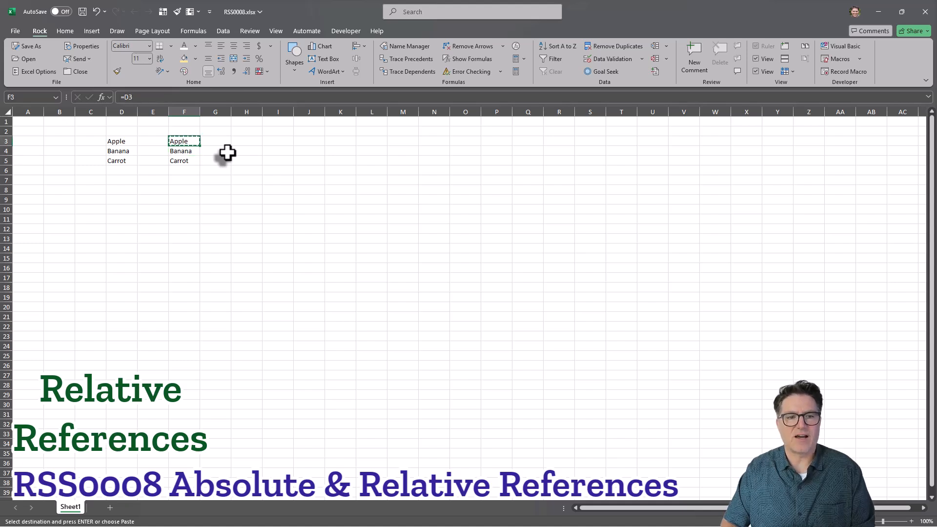
# - Add the column headings Relative in F2 and Absolute in G2
pyautogui.press('Up')
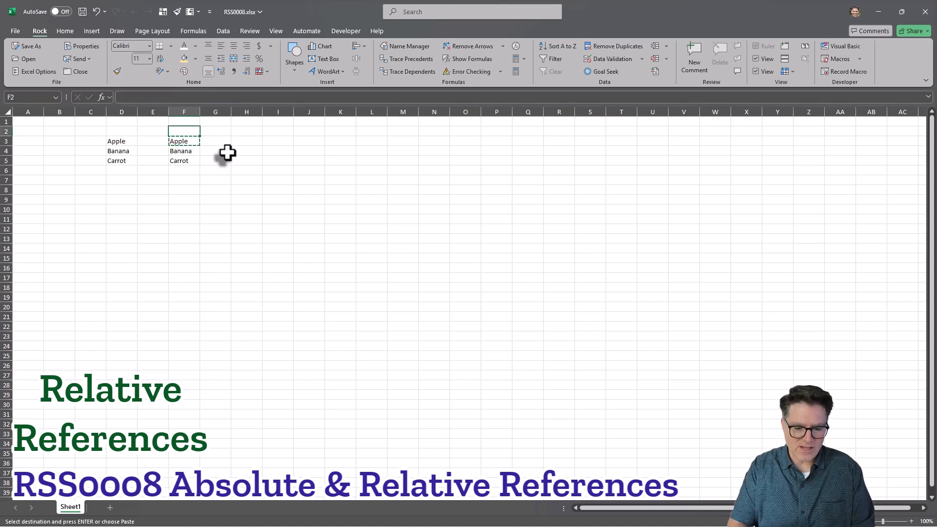
pyautogui.write('Relative')
pyautogui.press('Right')
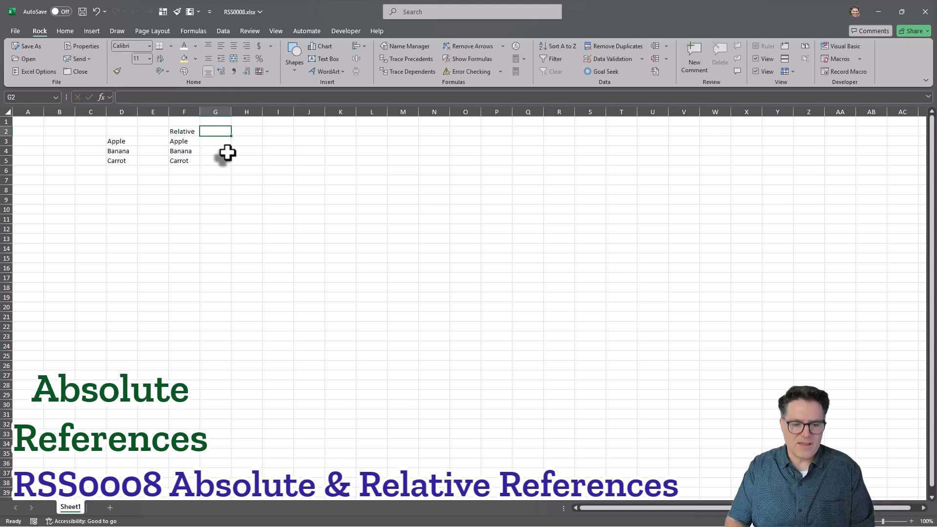
pyautogui.write('A')
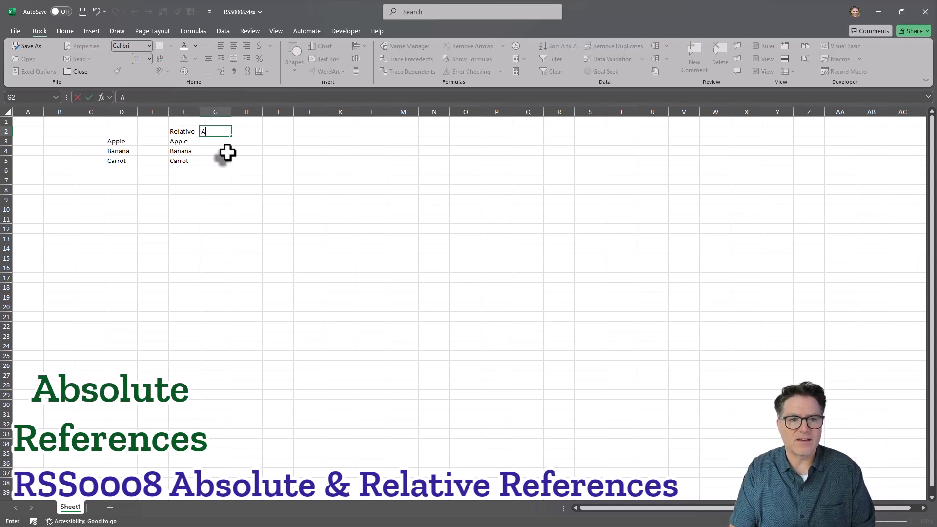
pyautogui.write('bsolute')
pyautogui.press('Return')
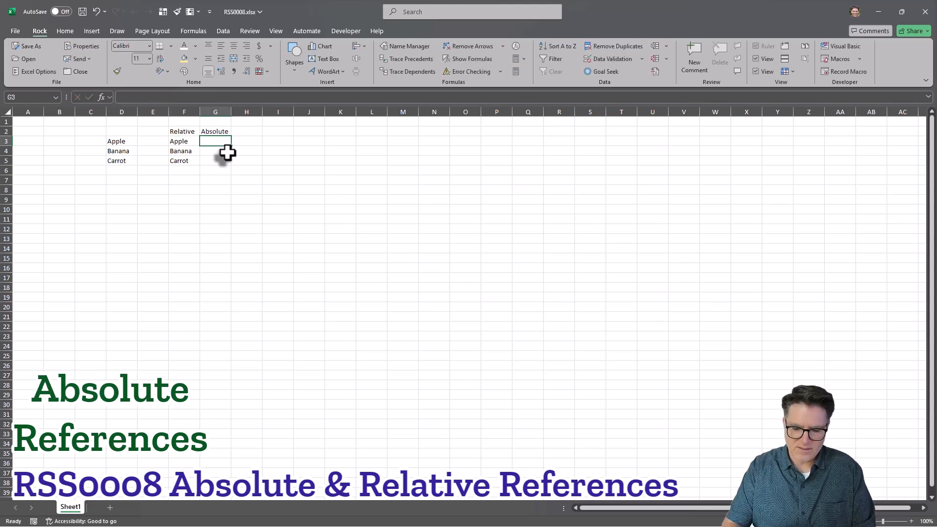
# - Enter a formula in G3 that references cell D3 and lock its row so it reads =D$3
pyautogui.write('=')
pyautogui.click(122, 141)
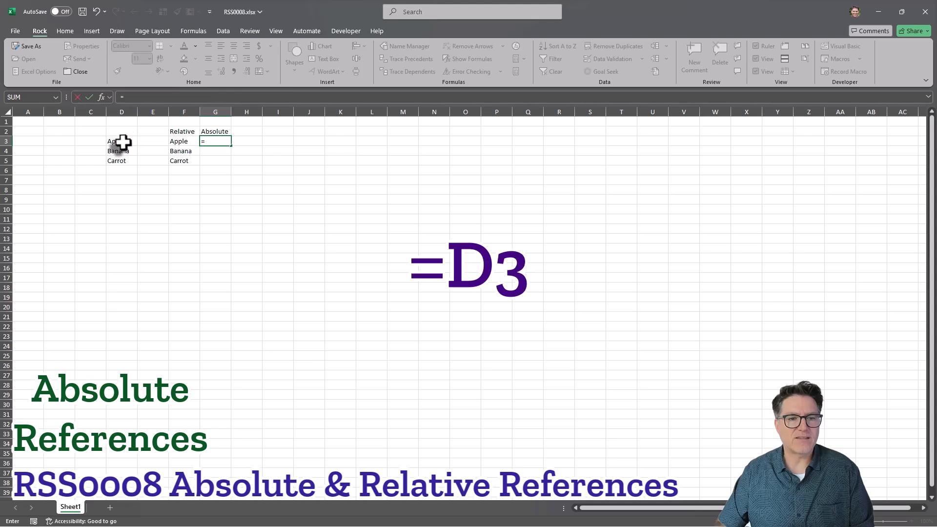
pyautogui.hotkey('ctrl', 'Return')
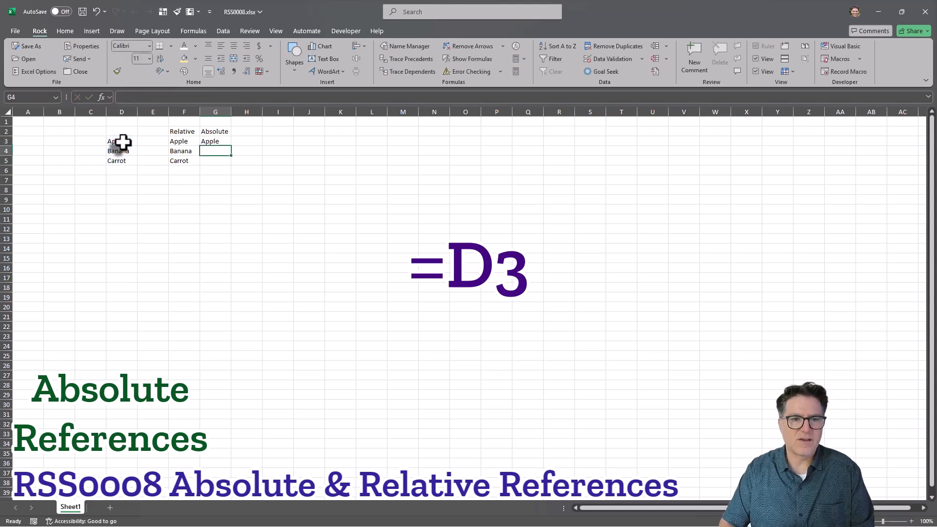
pyautogui.click(127, 97)
pyautogui.write('$3')
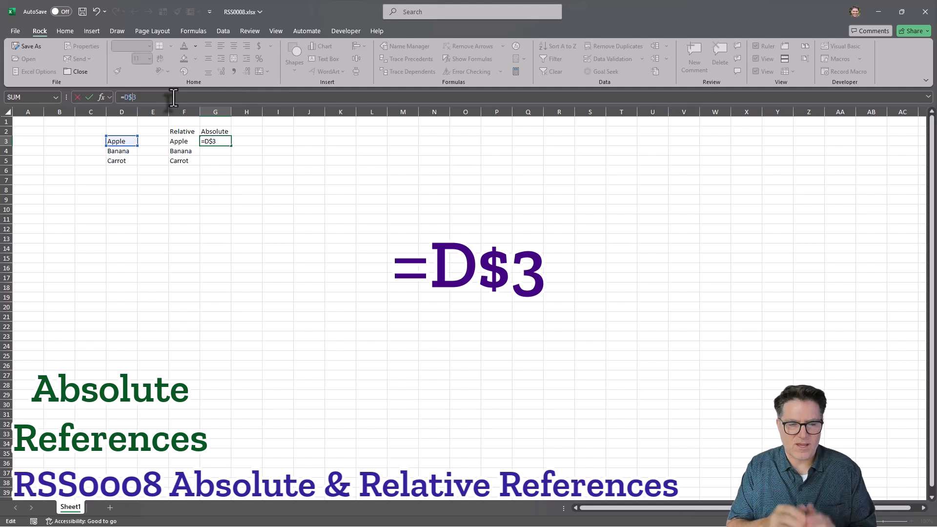
pyautogui.hotkey('ctrl', 'Return')
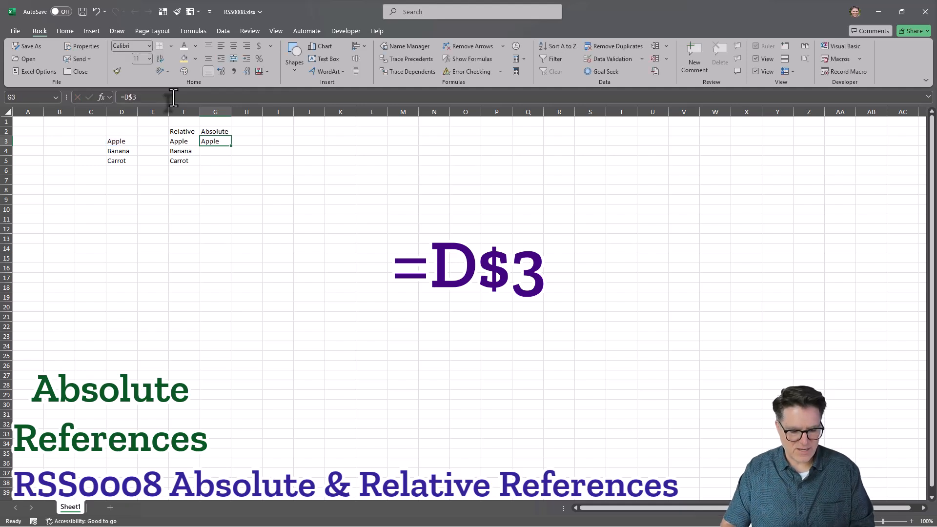
# - Copy the row-locked formula from G3 into cells G4 and G5
pyautogui.hotkey('ctrl', 'c')
pyautogui.press('Down')
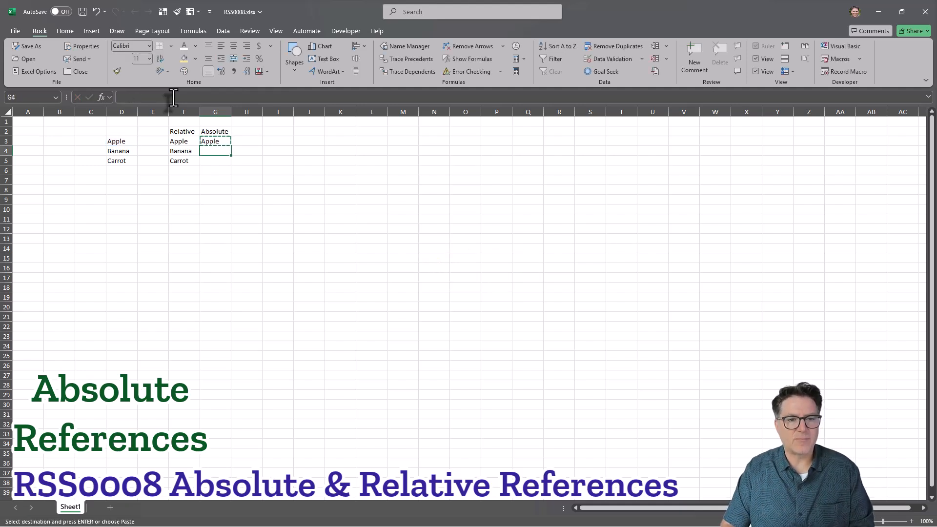
pyautogui.hotkey('ctrl', 'v')
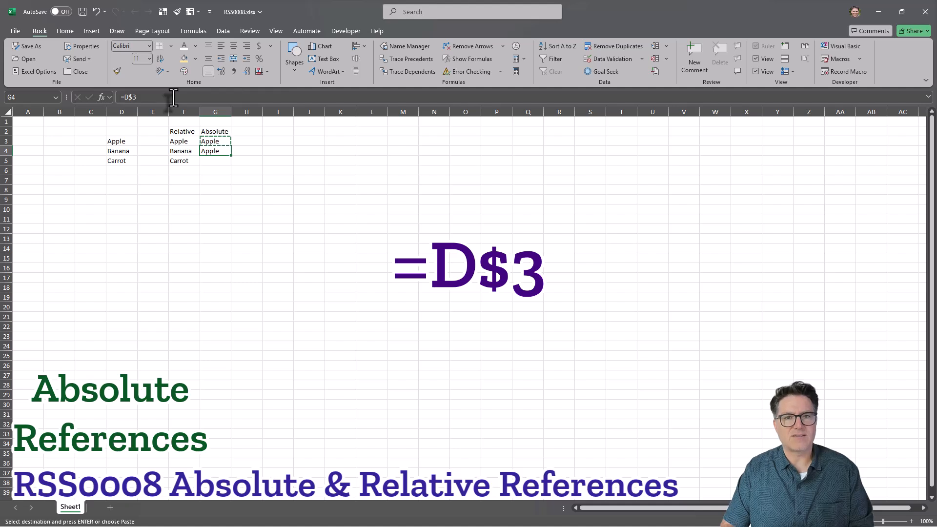
pyautogui.press('Down')
pyautogui.hotkey('ctrl', 'v')
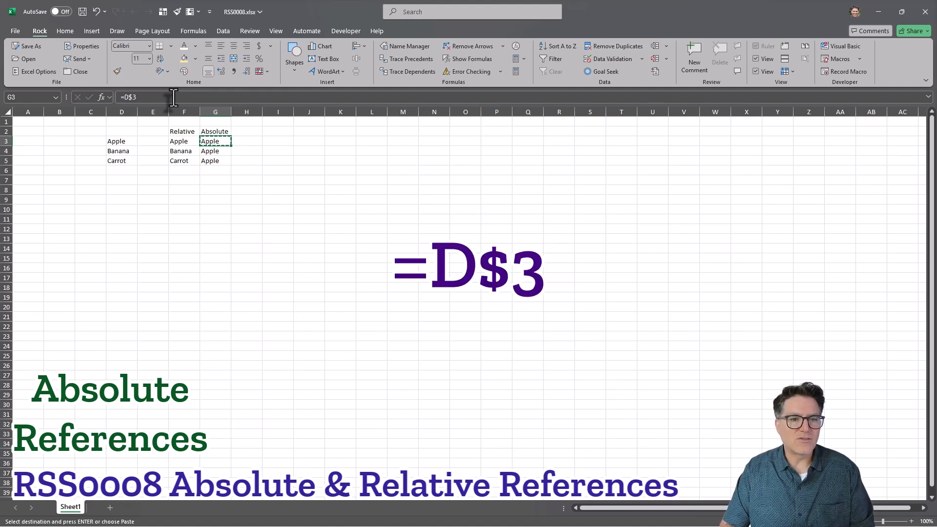
# - Examine the row-locked reference in the formula of cell G3
pyautogui.press('Up')
pyautogui.press('Up')
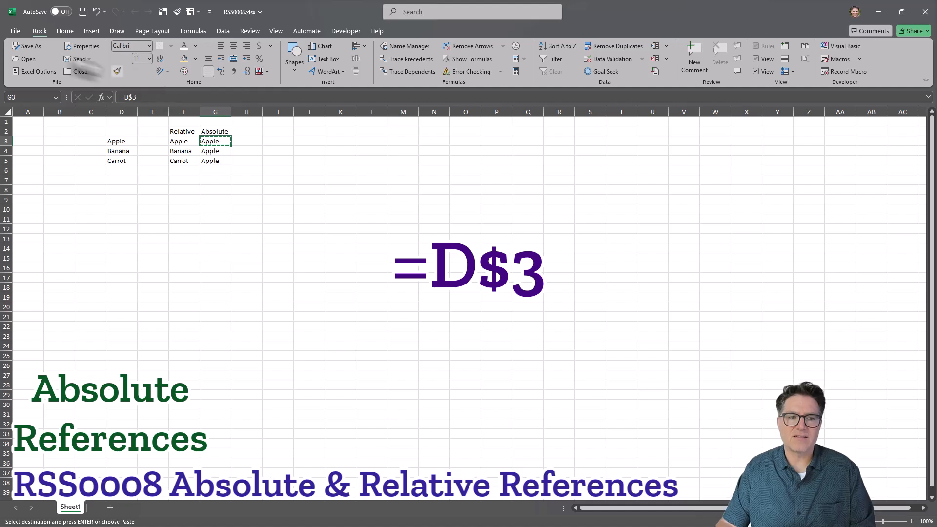
pyautogui.click(152, 98)
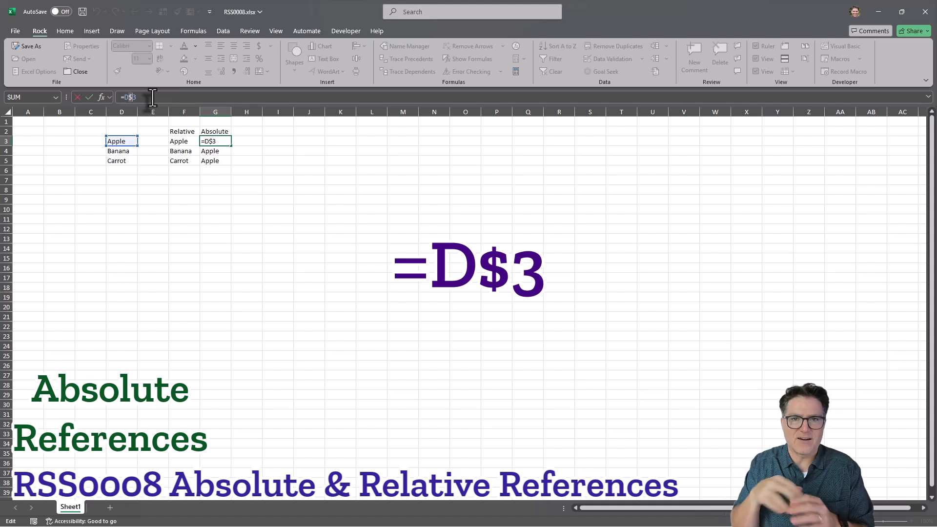
pyautogui.click(210, 142)
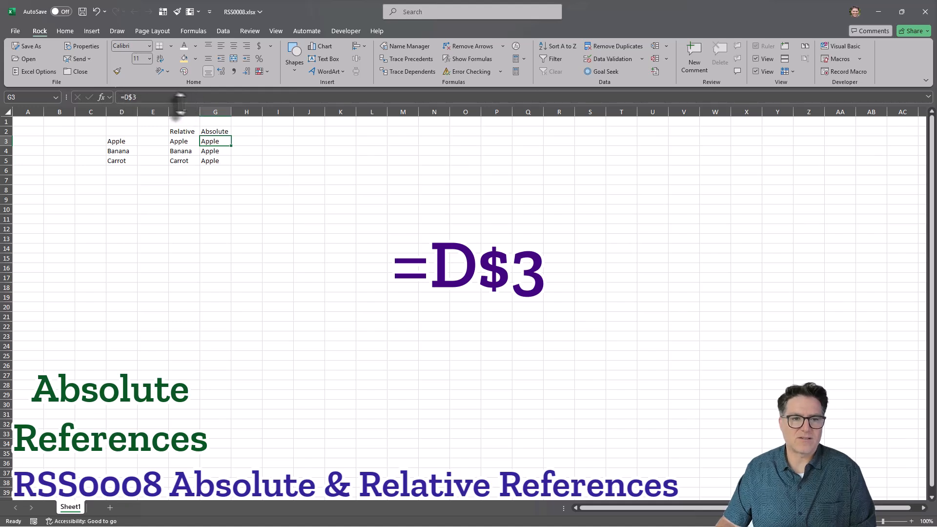
# - Copy the row-locked formula from G3 into the neighbouring cell H3
pyautogui.hotkey('ctrl', 'c')
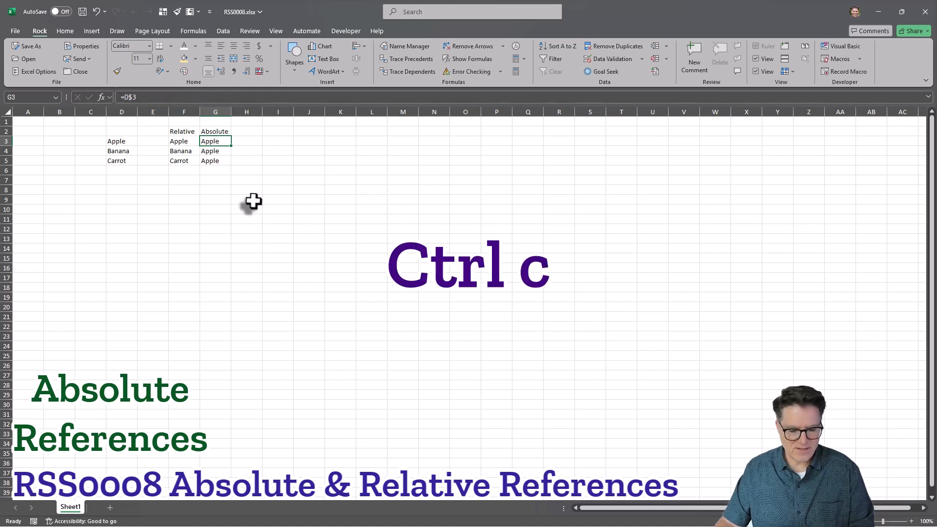
pyautogui.click(251, 142)
pyautogui.hotkey('ctrl', 'v')
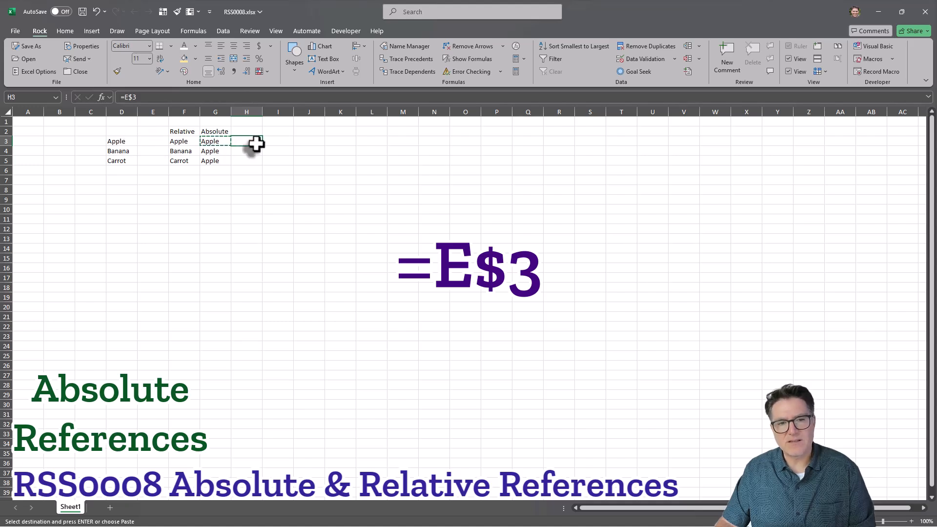
# - Examine the cells from D3 to H3 to compare how far the formula and its column reference shifted
pyautogui.click(161, 141)
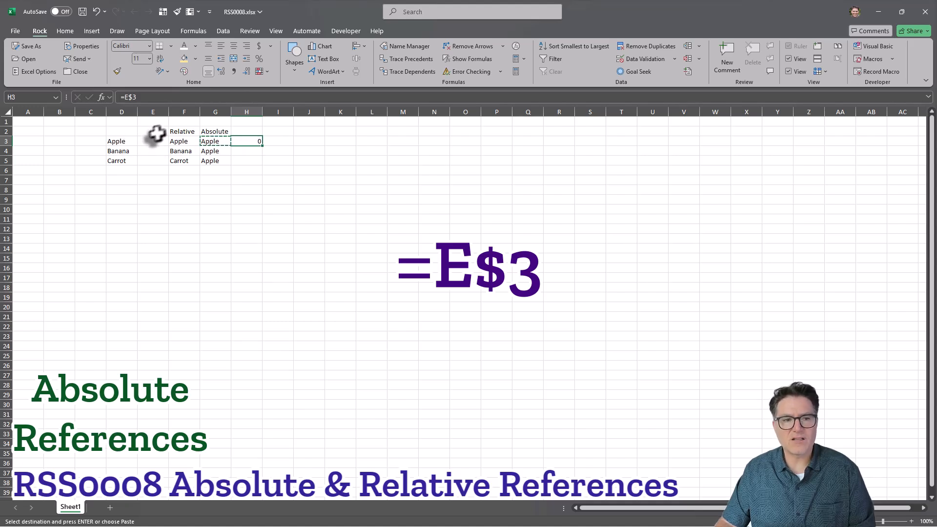
pyautogui.press('Right')
pyautogui.press('Right')
pyautogui.press('Right')
pyautogui.press('Left')
pyautogui.press('Left')
pyautogui.press('Left')
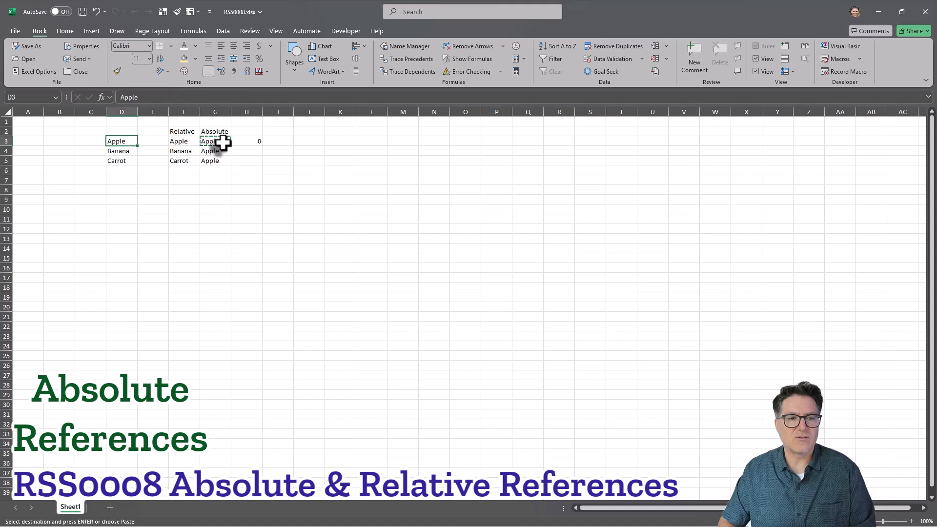
pyautogui.press('Right')
pyautogui.press('Right')
pyautogui.press('Right')
pyautogui.press('Right')
pyautogui.press('Left')
pyautogui.press('Left')
pyautogui.press('Left')
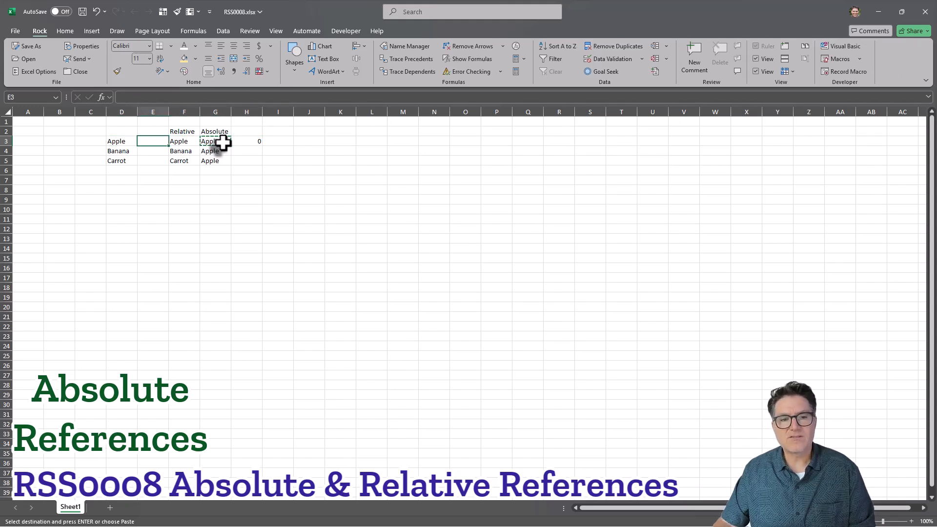
pyautogui.click(134, 142)
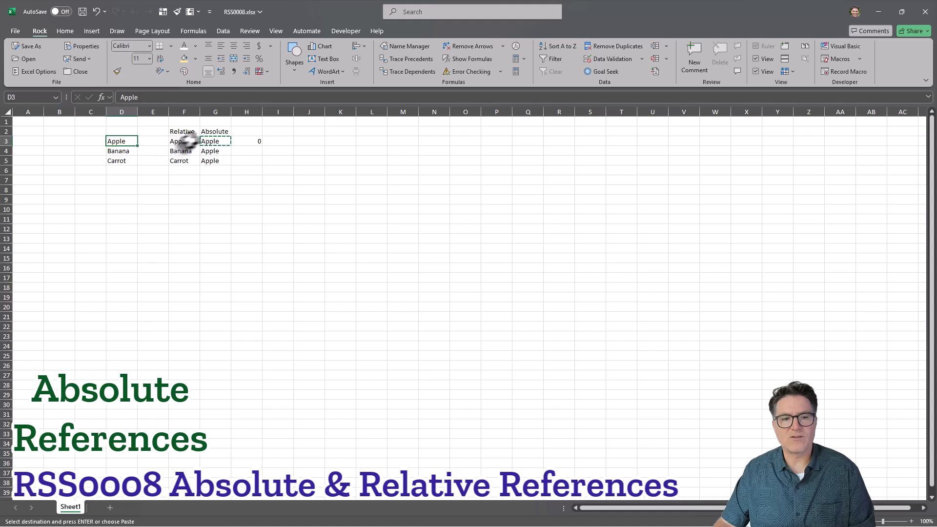
pyautogui.click(150, 142)
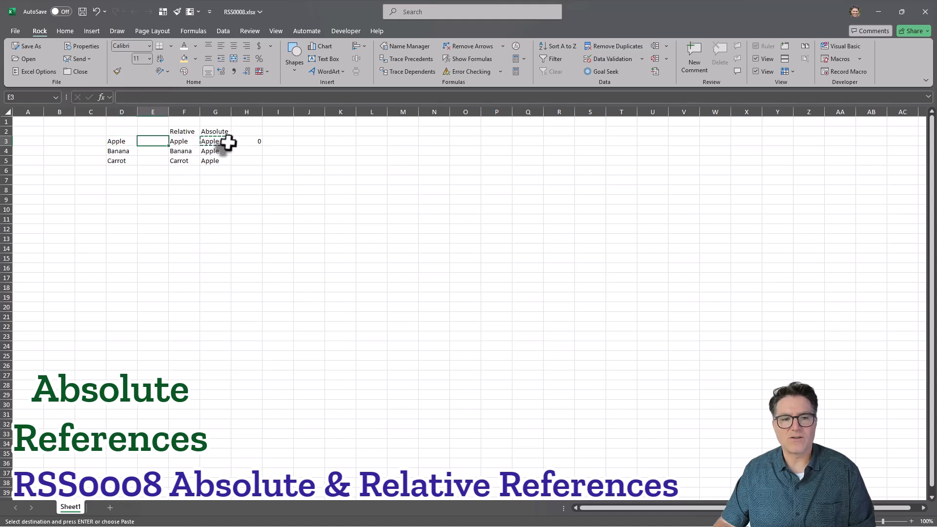
pyautogui.click(248, 141)
# - Lock both the column and row in G3's formula as =$D$3 and copy it into H3
pyautogui.click(224, 141)
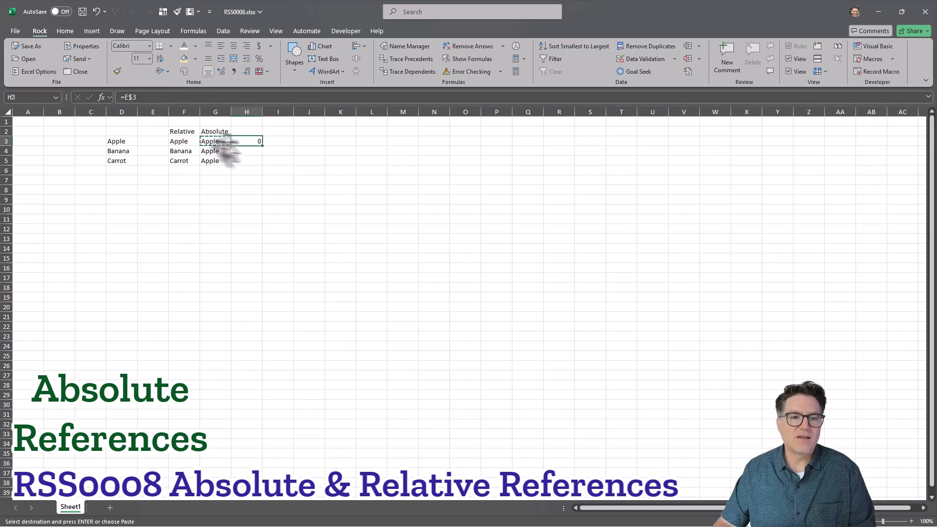
pyautogui.click(126, 97)
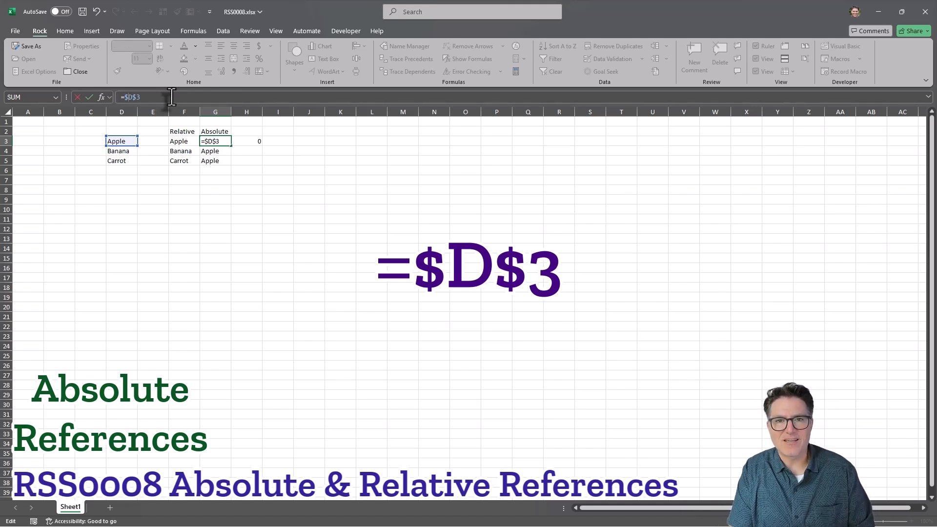
pyautogui.press('Escape')
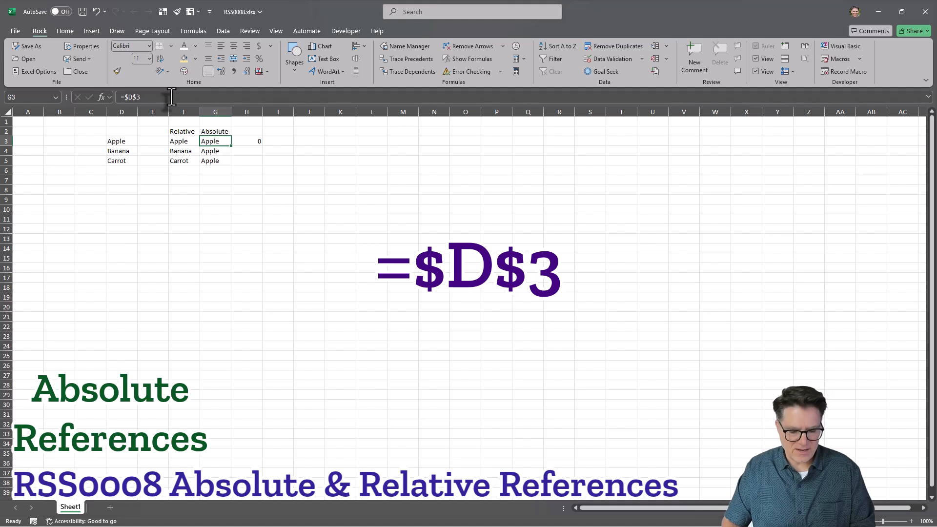
pyautogui.hotkey('ctrl', 'c')
pyautogui.press('Right')
pyautogui.hotkey('ctrl', 'v')
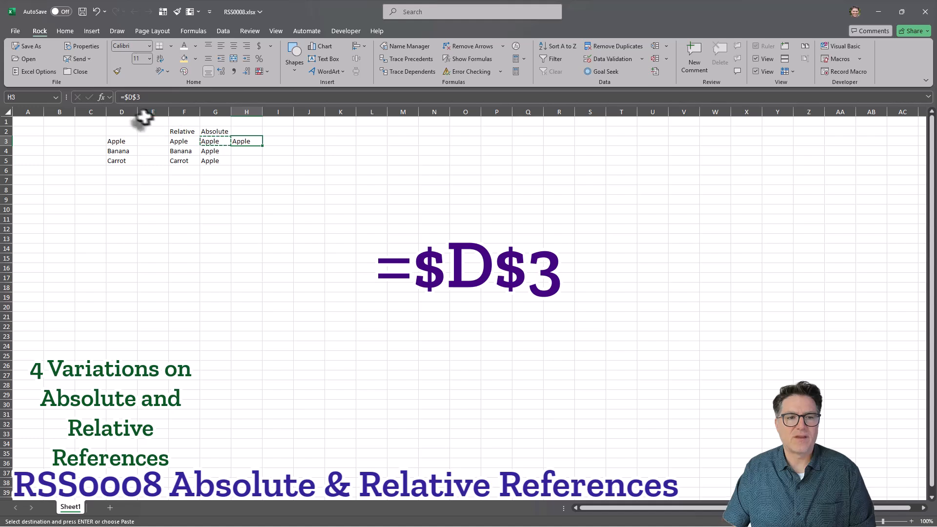
# - Edit the formula in H3 to lock only the column, so it reads =$D3
pyautogui.click(128, 97)
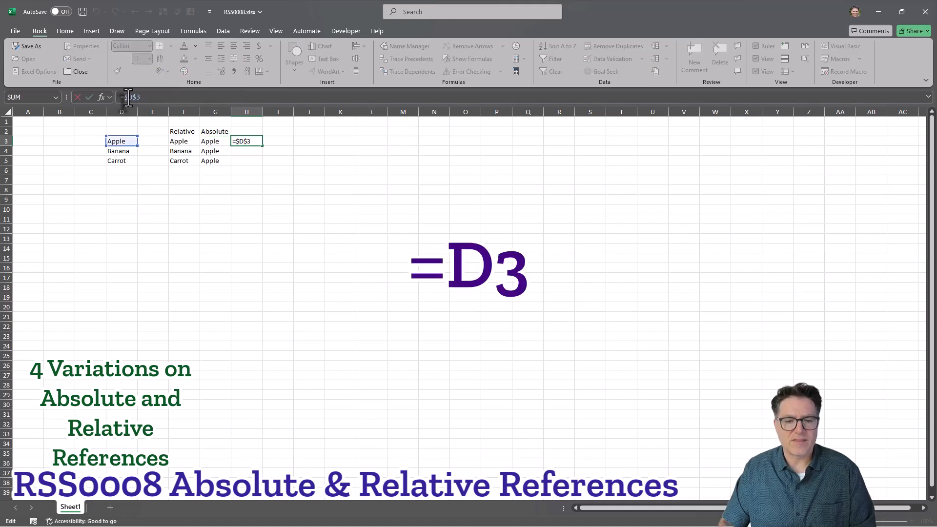
pyautogui.press('BackSpace')
pyautogui.press('Right')
pyautogui.press('Right')
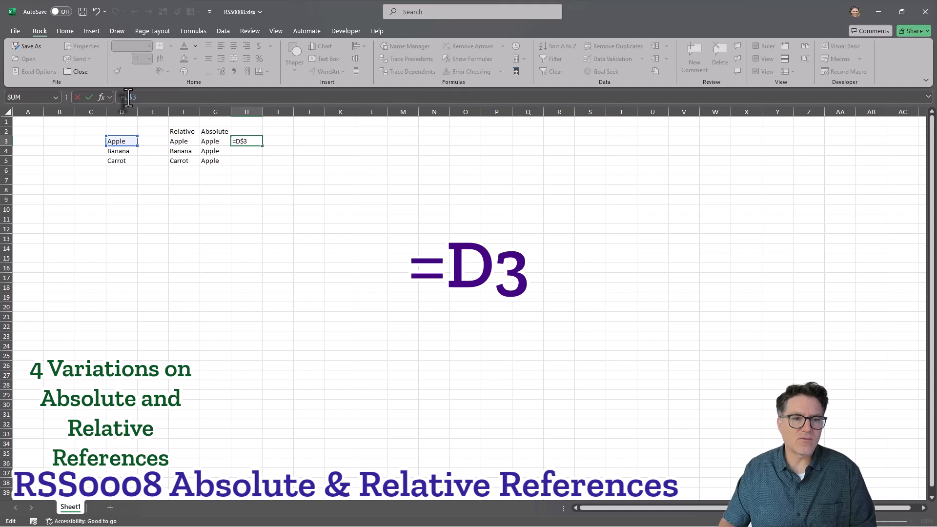
pyautogui.press('BackSpace')
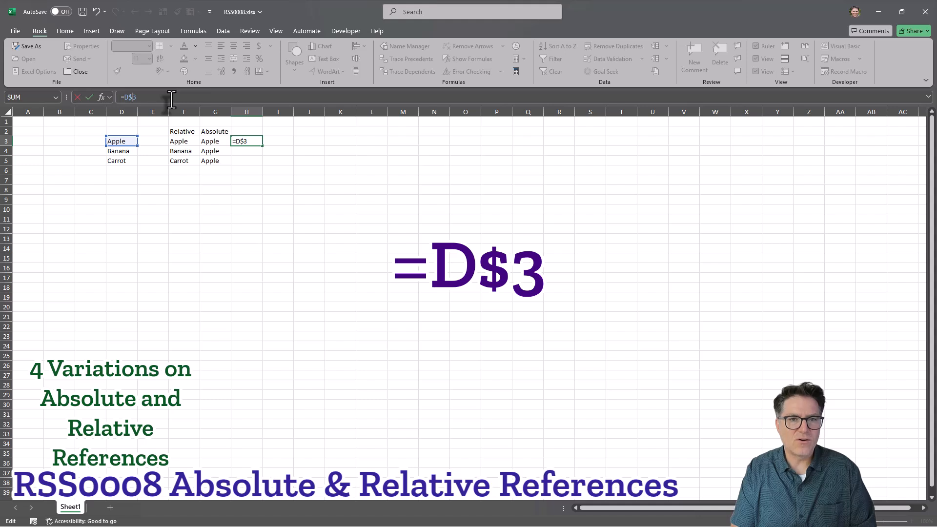
pyautogui.write('$')
pyautogui.press('BackSpace')
pyautogui.press('Left')
pyautogui.write('$')
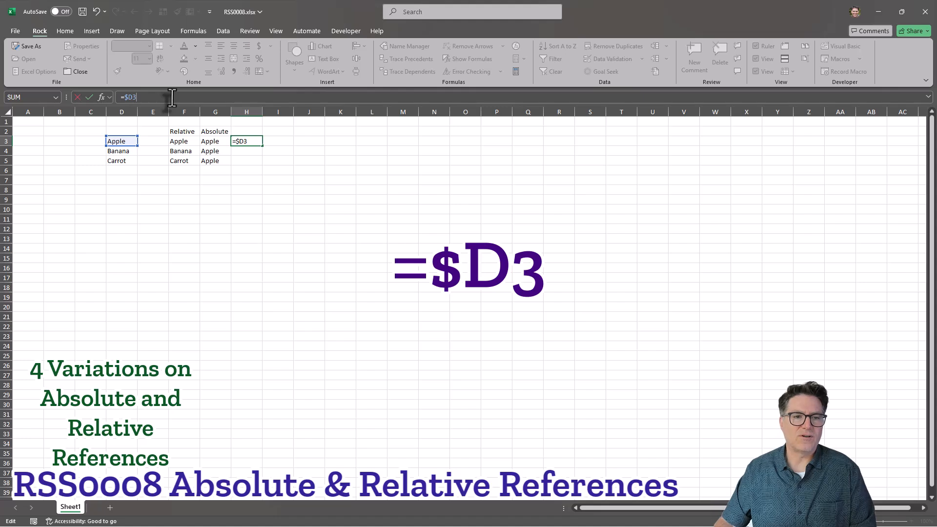
pyautogui.hotkey('ctrl', 'Return')
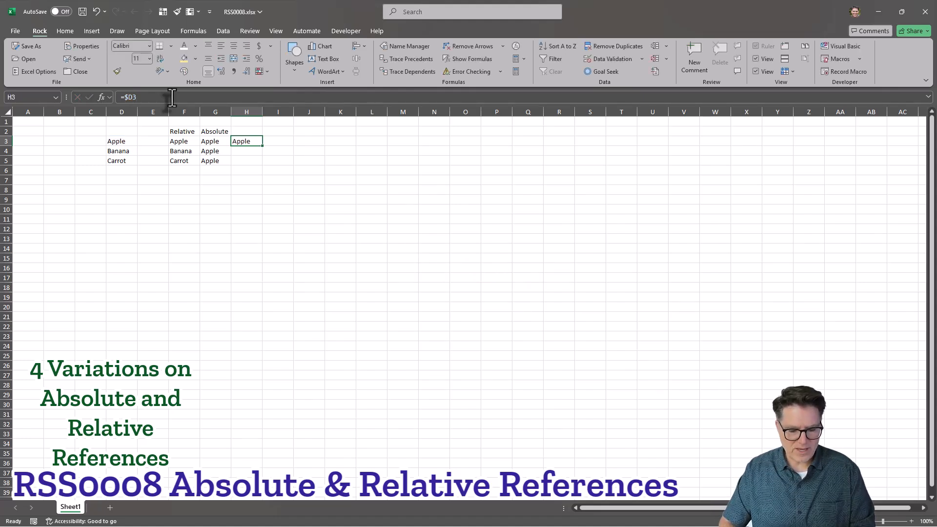
# - Copy the column-locked formula from H3 into I3, J3, J4 and J5
pyautogui.hotkey('ctrl', 'c')
pyautogui.press('Right')
pyautogui.hotkey('ctrl', 'v')
pyautogui.press('Right')
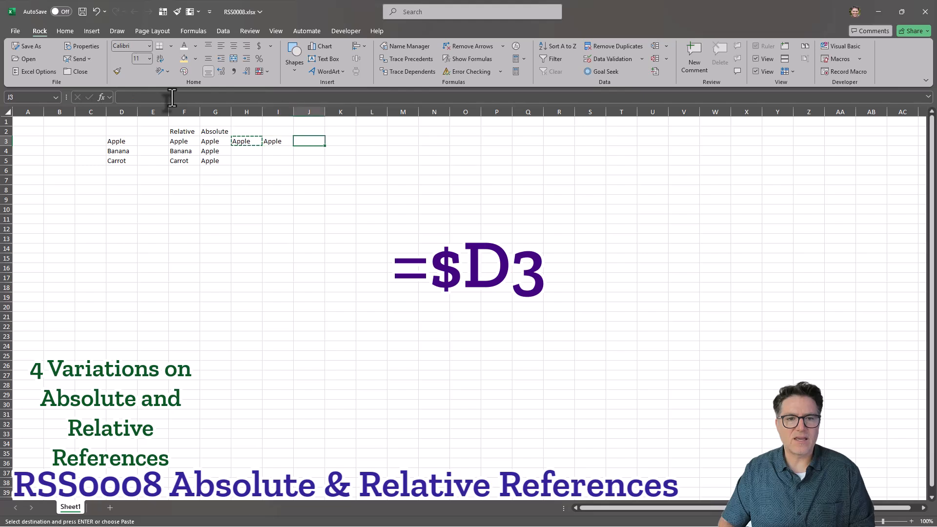
pyautogui.hotkey('ctrl', 'v')
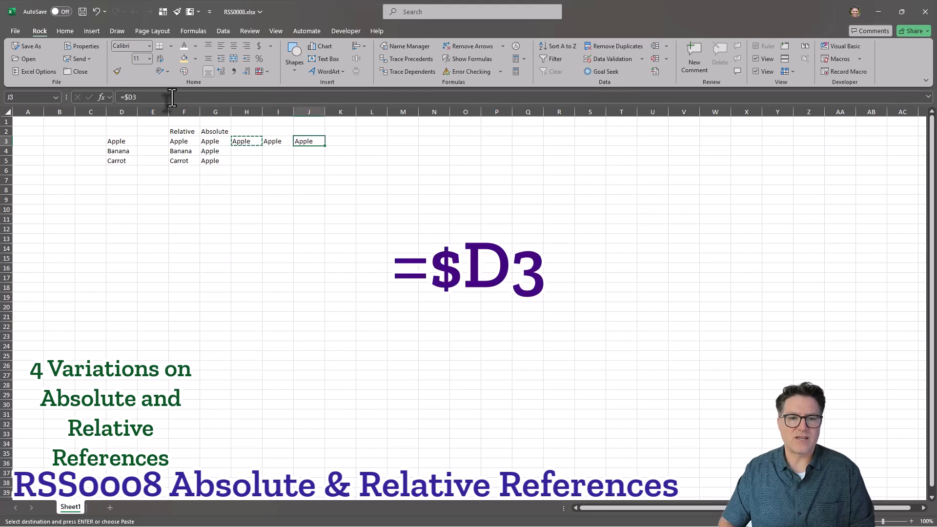
pyautogui.press('Down')
pyautogui.hotkey('ctrl', 'v')
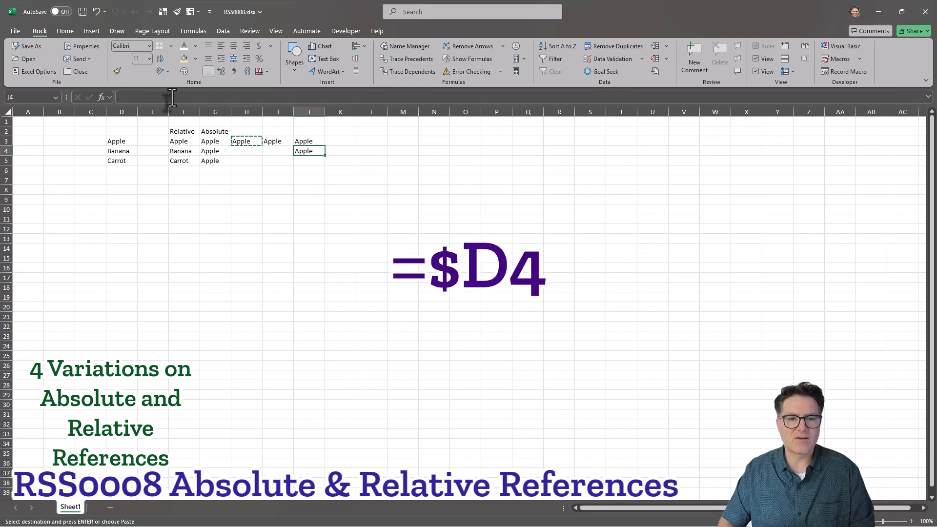
pyautogui.press('Down')
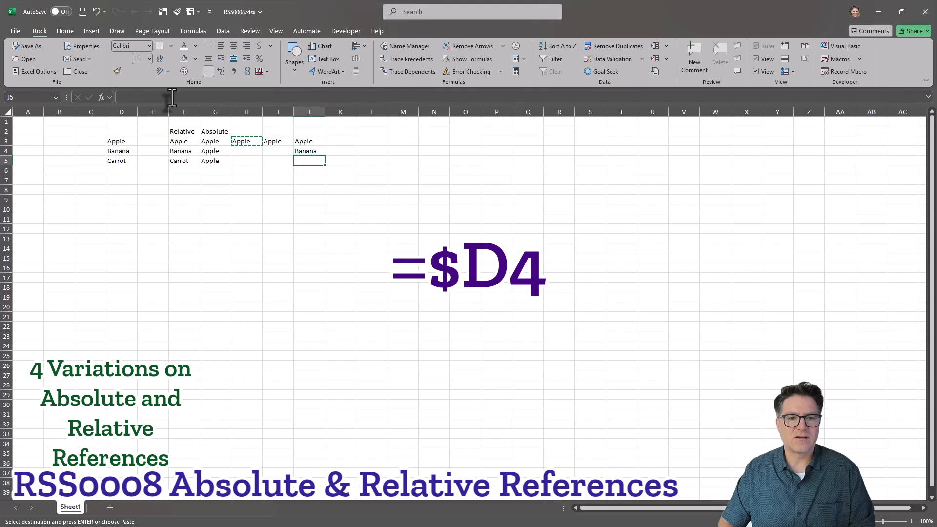
pyautogui.hotkey('ctrl', 'v')
# - Compare the formulas in J3, J4 and J5 and check which cell in column D each references
pyautogui.press('Up')
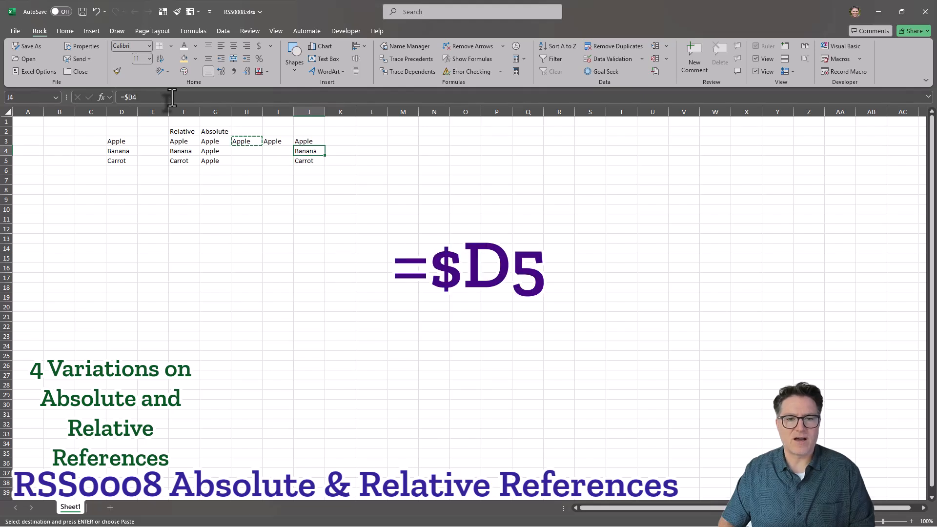
pyautogui.press('Down')
pyautogui.press('Up')
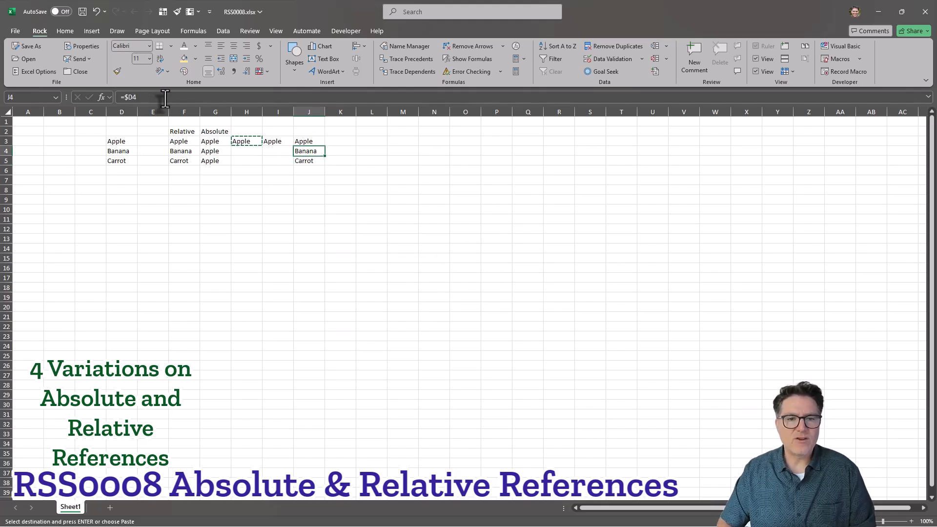
pyautogui.press('Up')
pyautogui.click(164, 98)
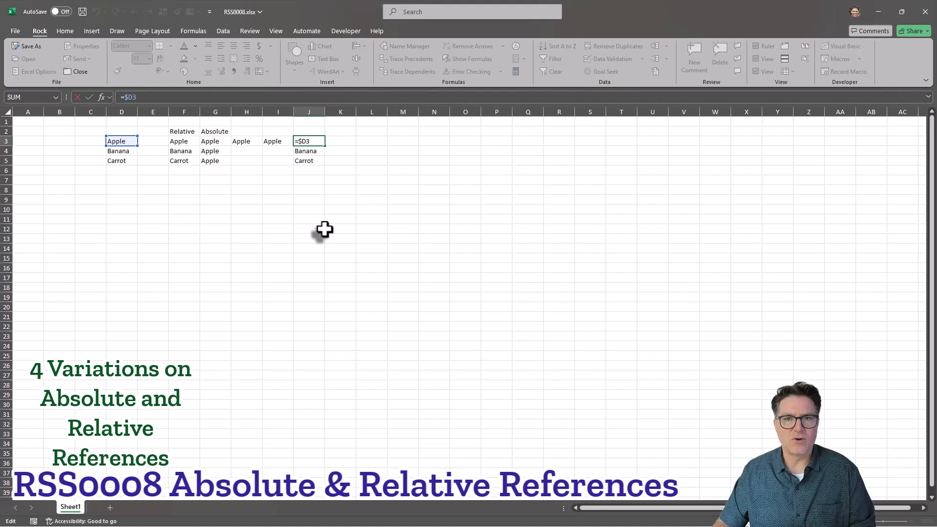
pyautogui.click(215, 200)
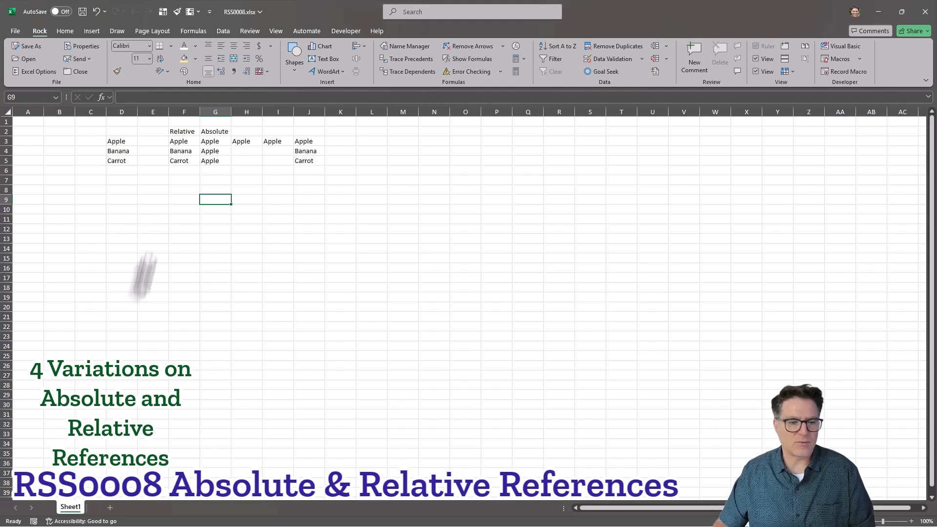
# - Add a new worksheet and enter the label Doctor: in F4
pyautogui.click(110, 507)
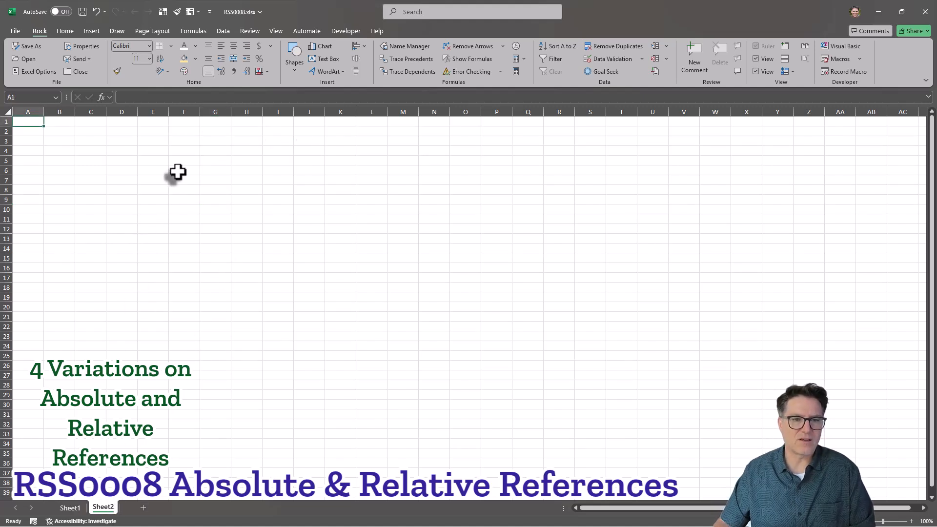
pyautogui.click(179, 152)
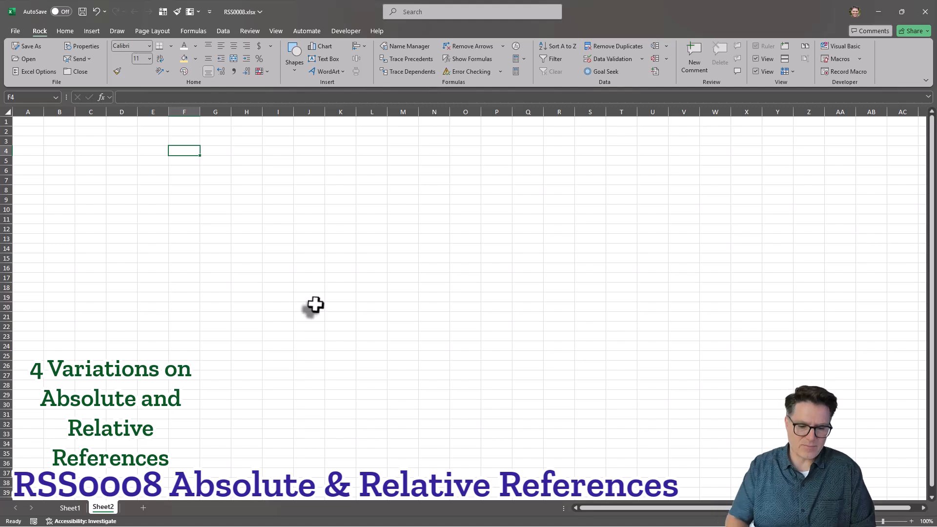
pyautogui.write('D')
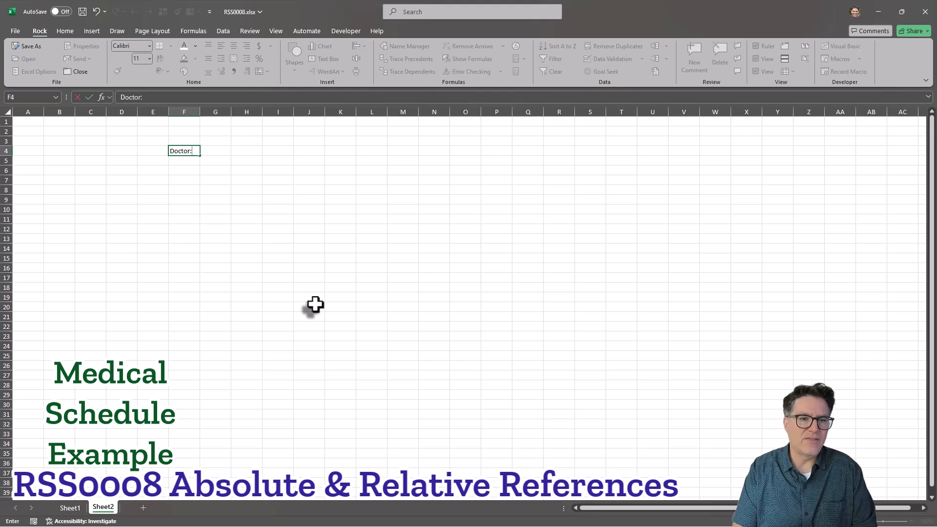
pyautogui.write('octor:')
pyautogui.press('Return')
# - Enter the label Patient: in D7
pyautogui.press('Down')
pyautogui.press('Down')
pyautogui.press('Left')
pyautogui.press('Left')
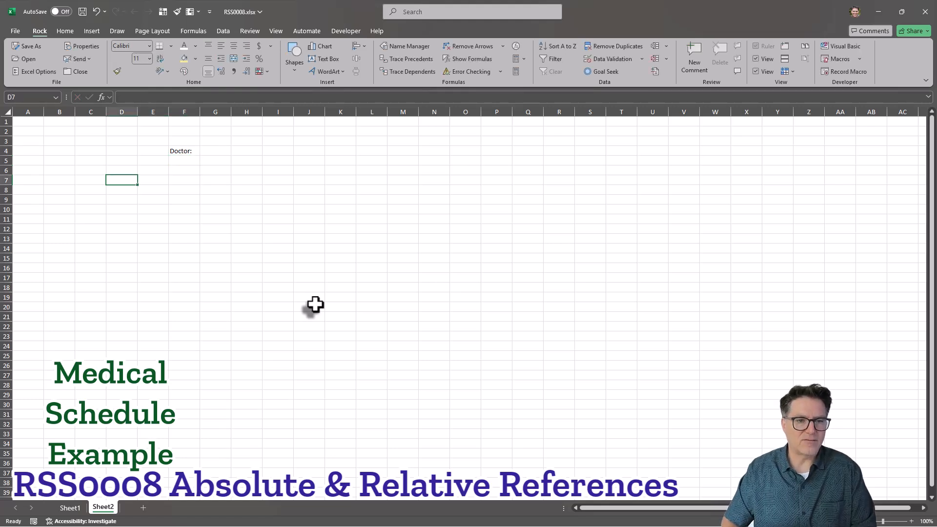
pyautogui.write('Patient:')
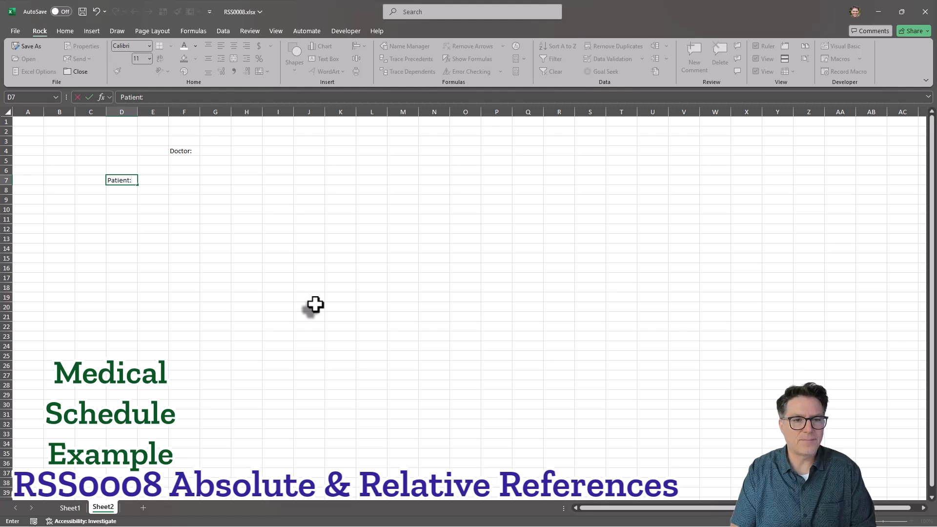
pyautogui.press('Return')
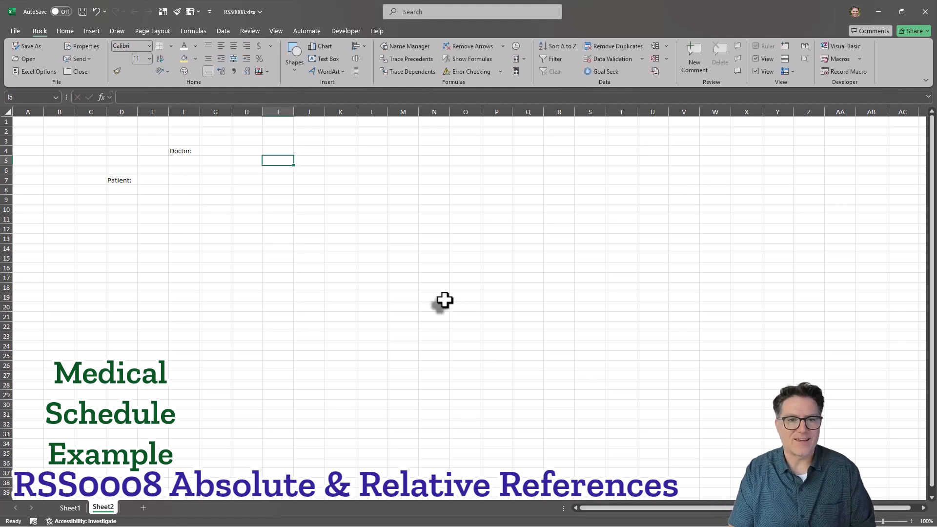
# - Enter the weekday headings Monday, Tuesday, Wednesday, Thursday and Friday across I5 to M5
pyautogui.write('Monday')
pyautogui.press('Tab')
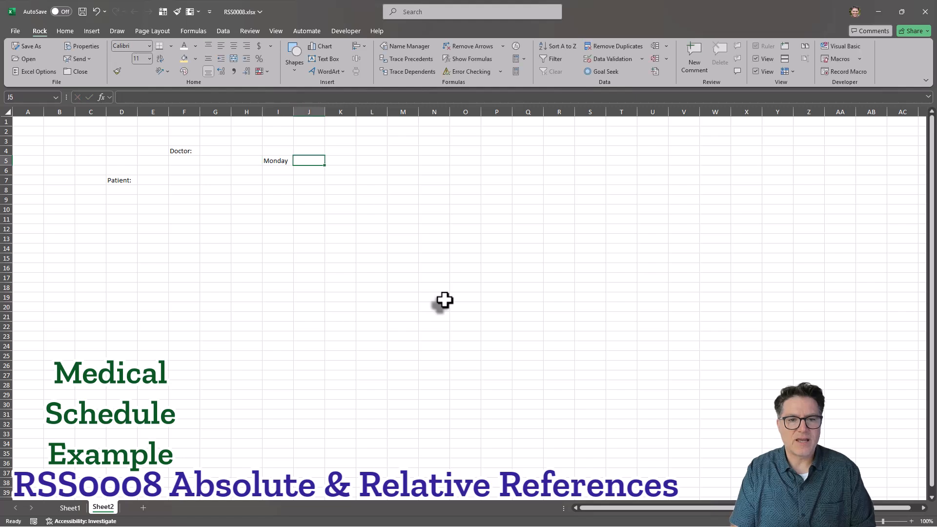
pyautogui.write('Tuesd')
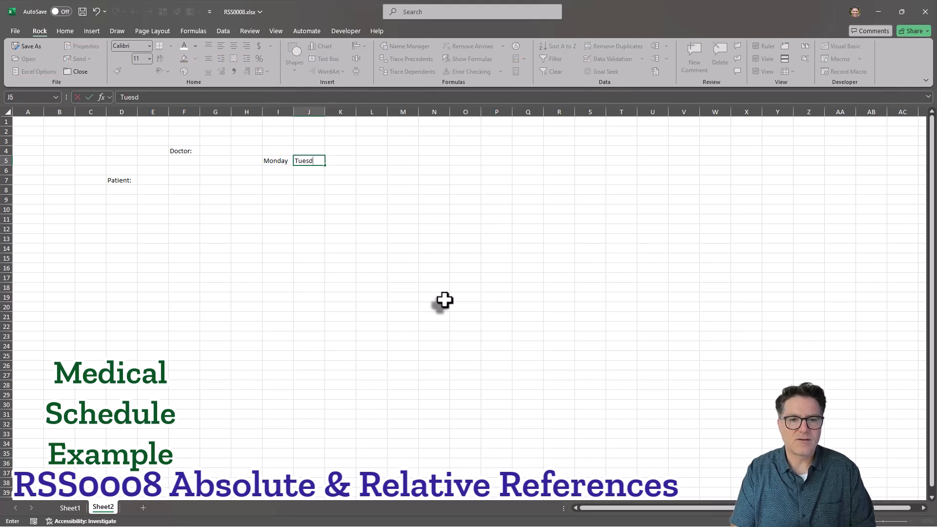
pyautogui.write('ay')
pyautogui.press('Tab')
pyautogui.write('EWednesday')
pyautogui.press('Tab')
pyautogui.write('Th')
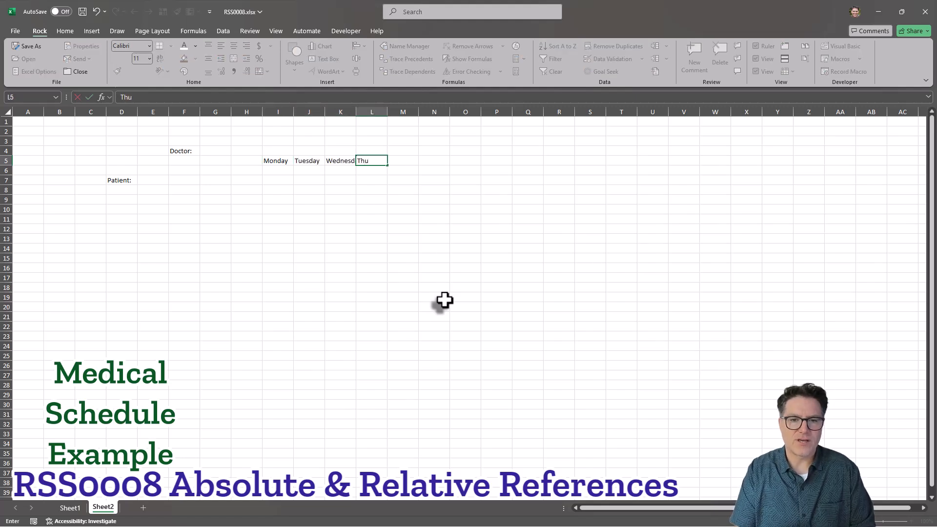
pyautogui.write('ursday')
pyautogui.press('Tab')
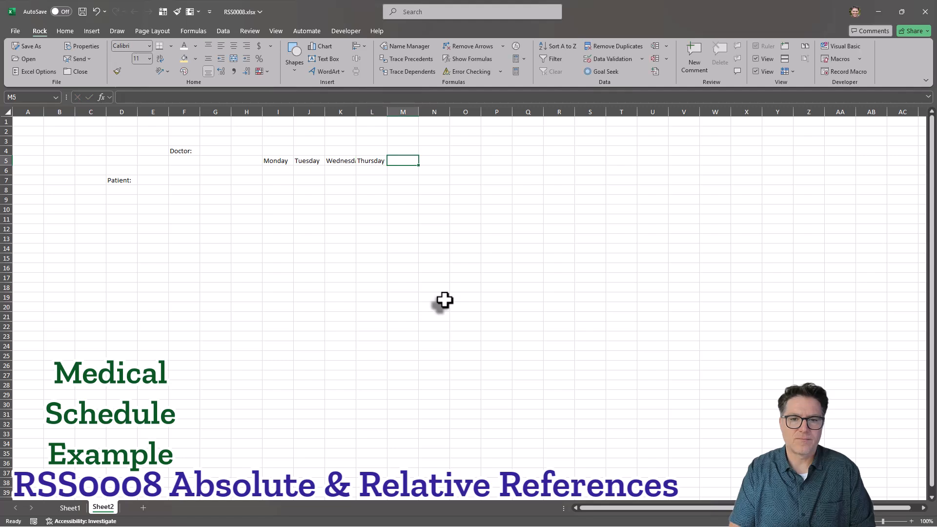
pyautogui.write('Fri')
pyautogui.write('day')
# - Widen columns I through M equally, and centre and bold the weekday headings in I5:M5
pyautogui.moveTo(278, 113); pyautogui.dragTo(402, 112)
pyautogui.moveTo(293, 113); pyautogui.dragTo(360, 114)
pyautogui.moveTo(311, 161); pyautogui.dragTo(705, 161)
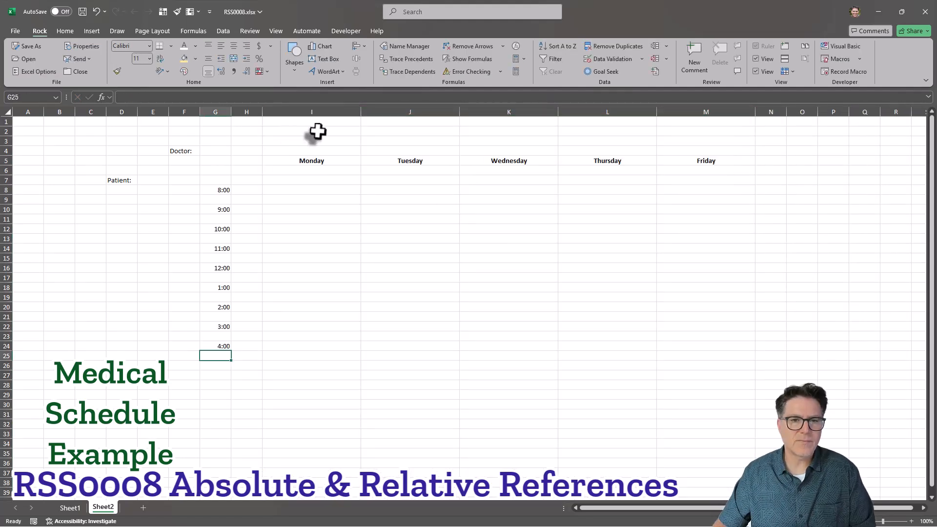
# - Enter the first doctor's surname in row 2 above Monday, Tuesday and Friday (I2, J2 and M2)
pyautogui.click(314, 132)
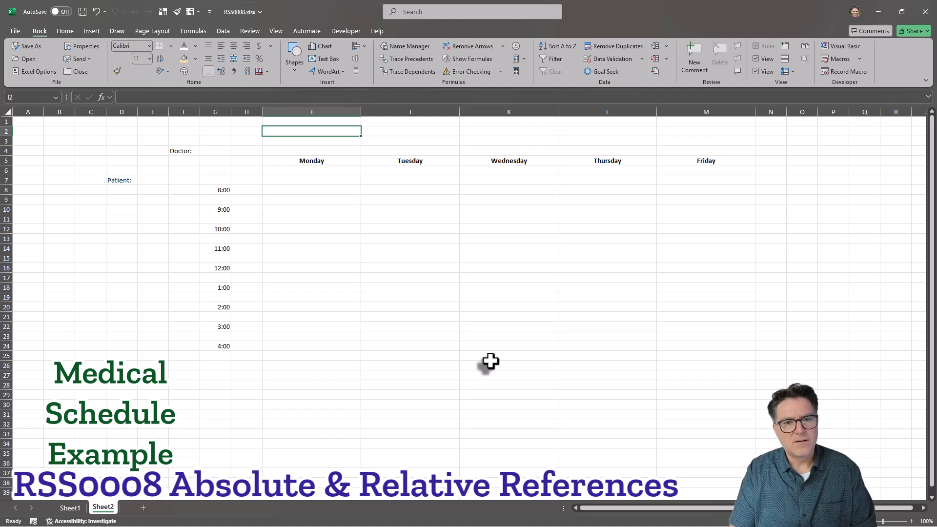
pyautogui.write('Jones')
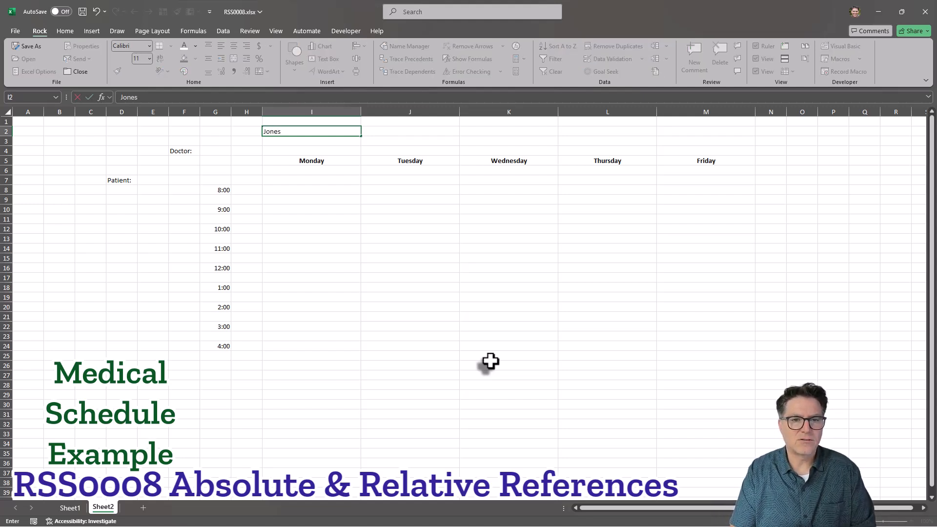
pyautogui.press('Tab')
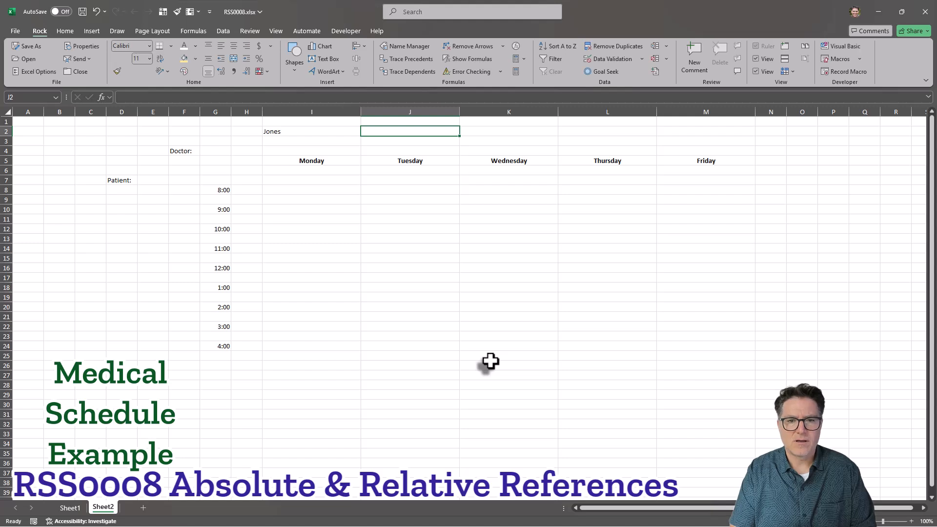
pyautogui.write('J')
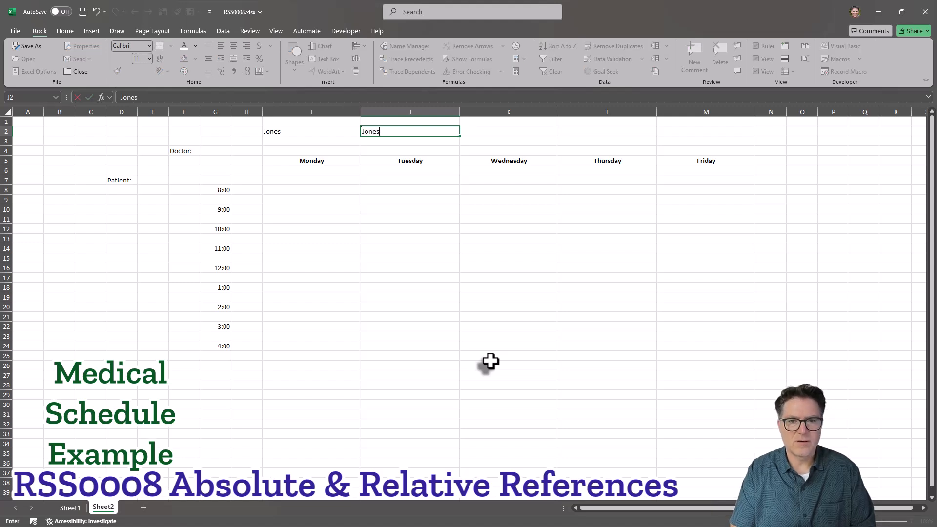
pyautogui.write('ones')
pyautogui.press('Tab')
pyautogui.press('Tab')
pyautogui.press('Tab')
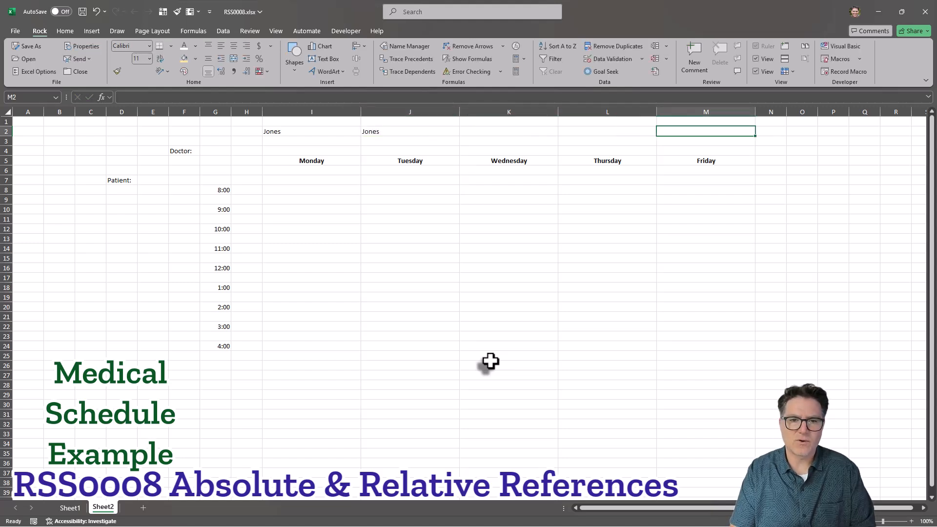
pyautogui.write('Jone')
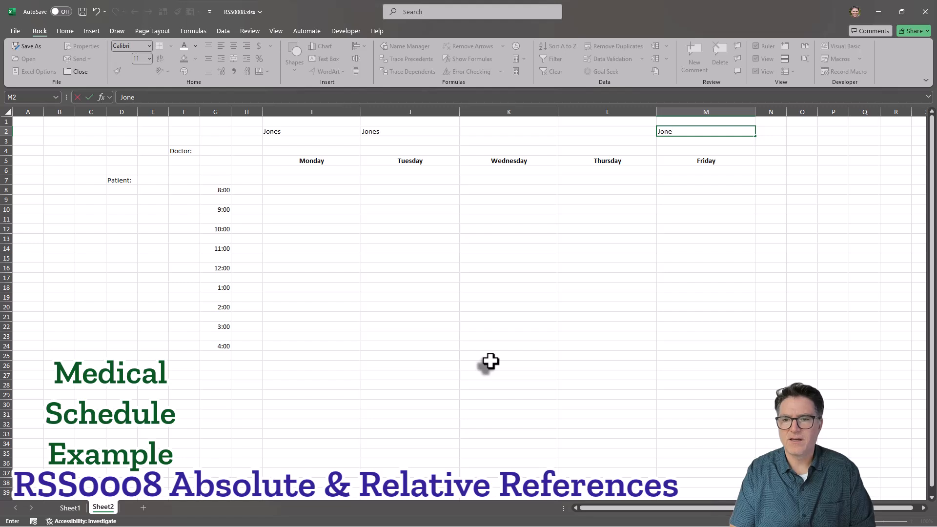
pyautogui.write('s')
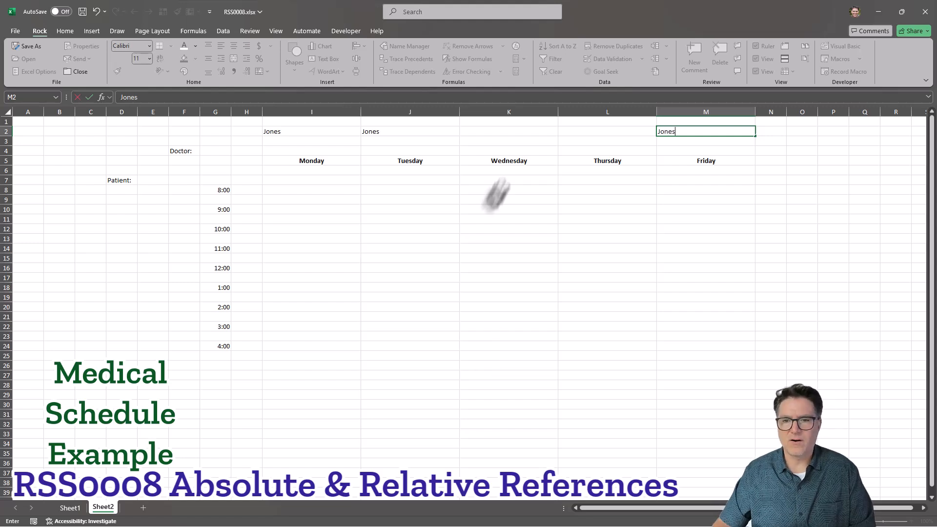
# - Enter the second doctor's surname in K2 and L2, and fill in the patients' first names in column D beside the appointment times
pyautogui.click(518, 131)
pyautogui.write('S')
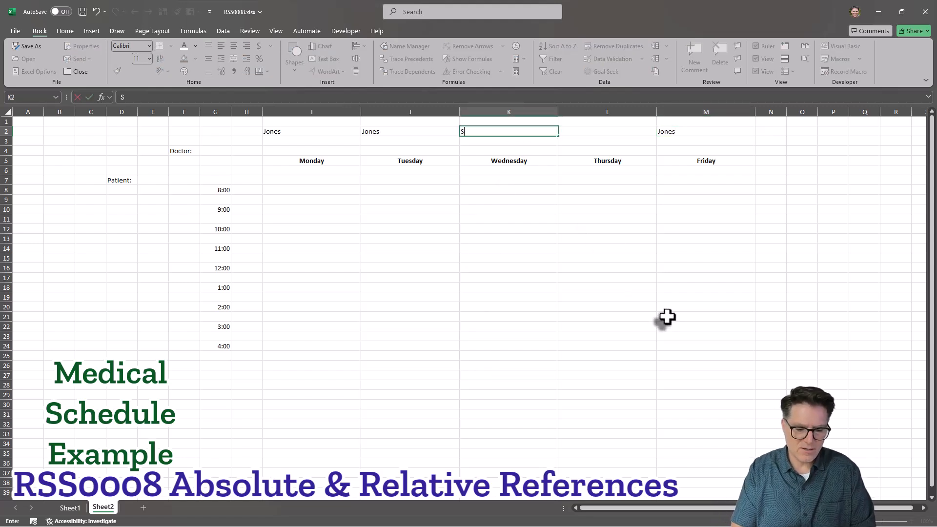
pyautogui.write('mith')
pyautogui.press('Tab')
pyautogui.write('S')
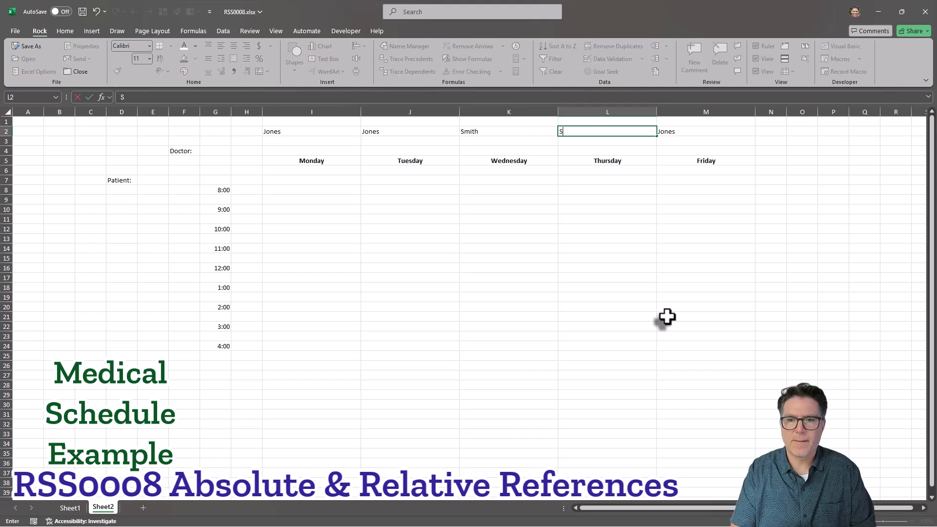
pyautogui.write('mith')
pyautogui.press('Return')
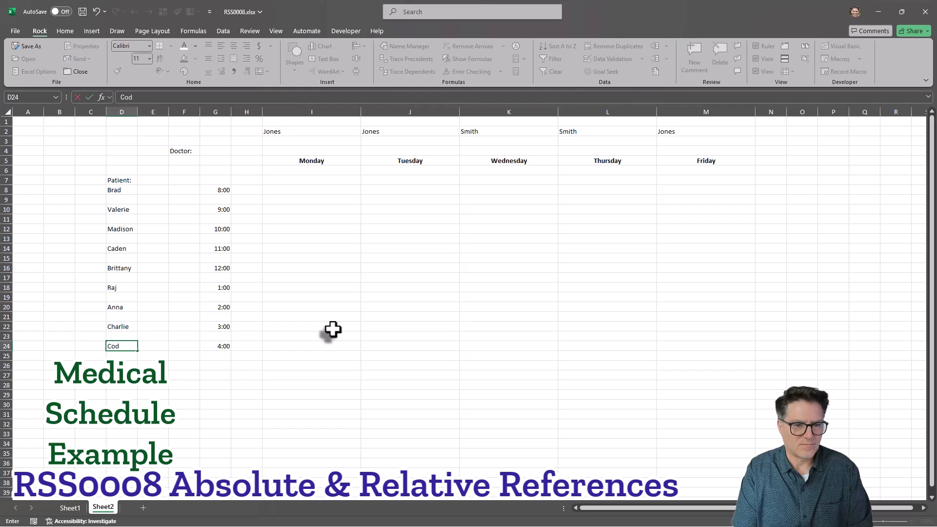
pyautogui.press('Return')
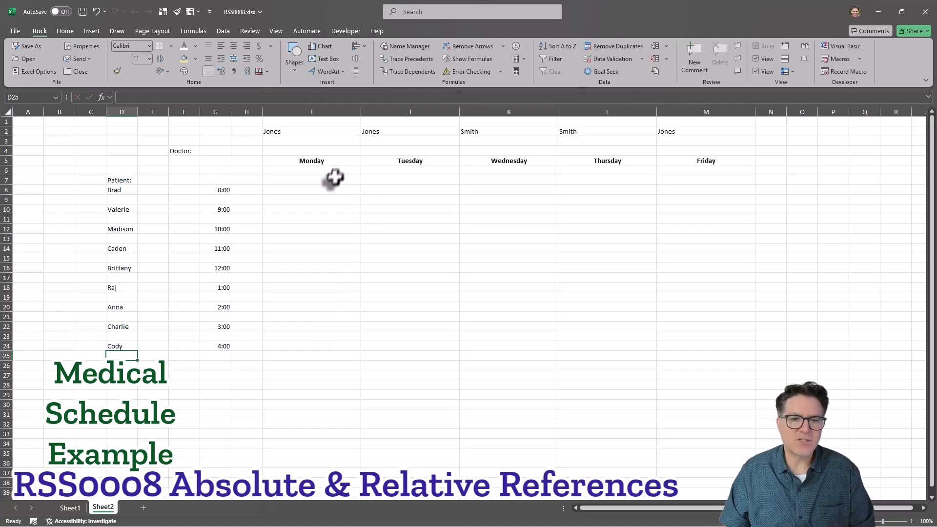
# - Select the appointment rows, every second row starting at row 8, and increase their height
pyautogui.click(7, 190)
pyautogui.keyDown('ctrl'); pyautogui.click(6, 209); pyautogui.keyUp('ctrl')
pyautogui.keyDown('ctrl'); pyautogui.click(6, 229); pyautogui.keyUp('ctrl')
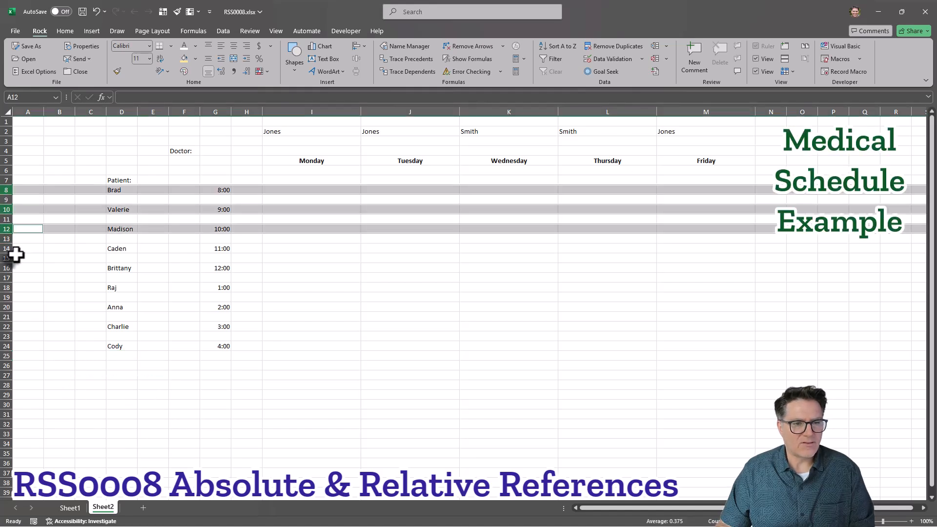
pyautogui.keyDown('ctrl'); pyautogui.click(7, 248); pyautogui.keyUp('ctrl')
pyautogui.keyDown('ctrl'); pyautogui.click(7, 267); pyautogui.keyUp('ctrl')
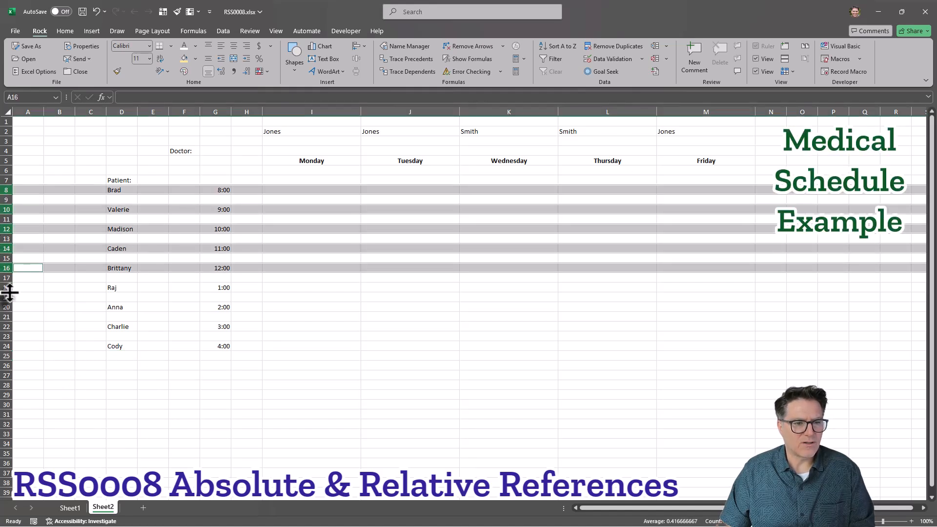
pyautogui.keyDown('ctrl'); pyautogui.click(7, 287); pyautogui.keyUp('ctrl')
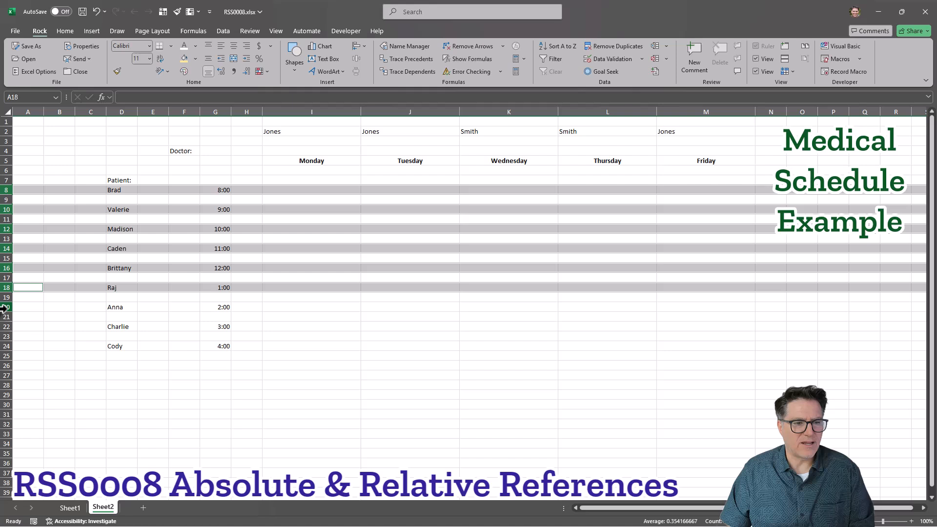
pyautogui.keyDown('ctrl'); pyautogui.click(5, 307); pyautogui.keyUp('ctrl')
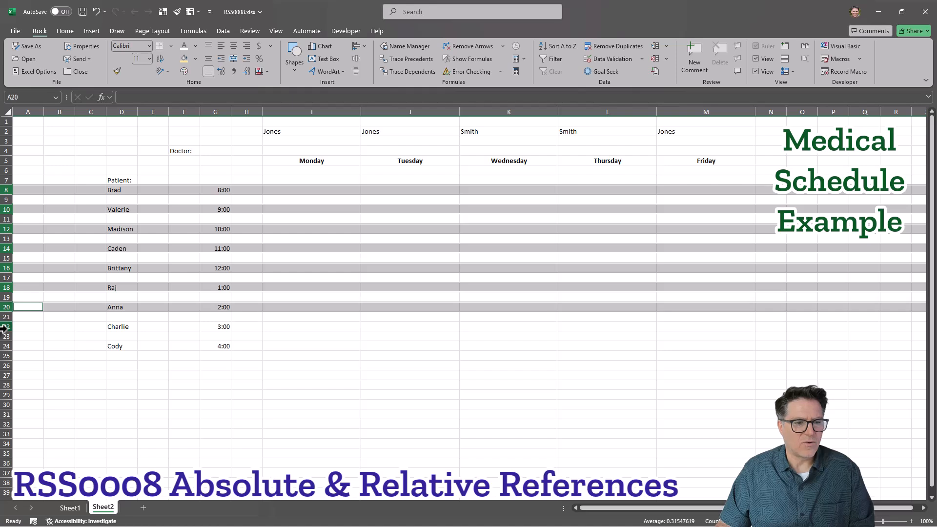
pyautogui.keyDown('ctrl'); pyautogui.click(5, 326); pyautogui.keyUp('ctrl')
pyautogui.click(327, 199)
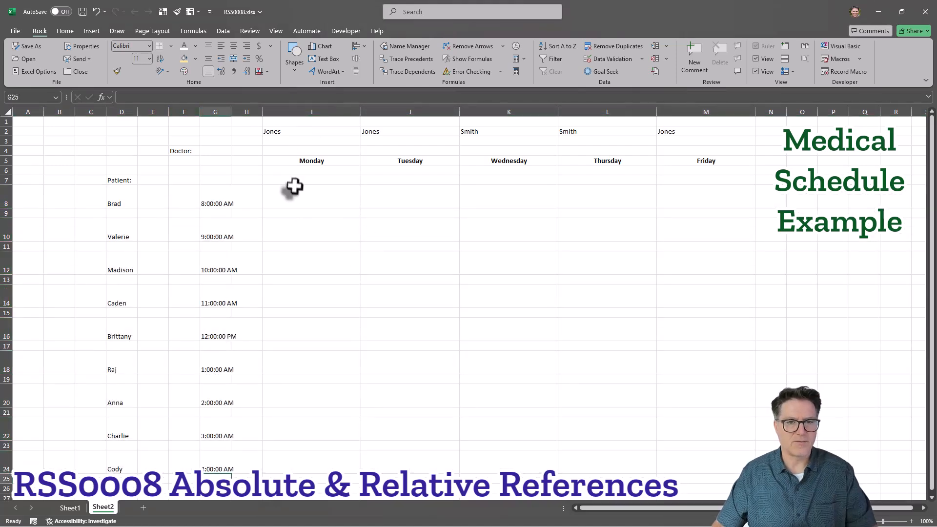
# - Start a CONCAT formula in I8 with the weekday cell I5 and the time cell G8 as its first arguments
pyautogui.click(300, 198)
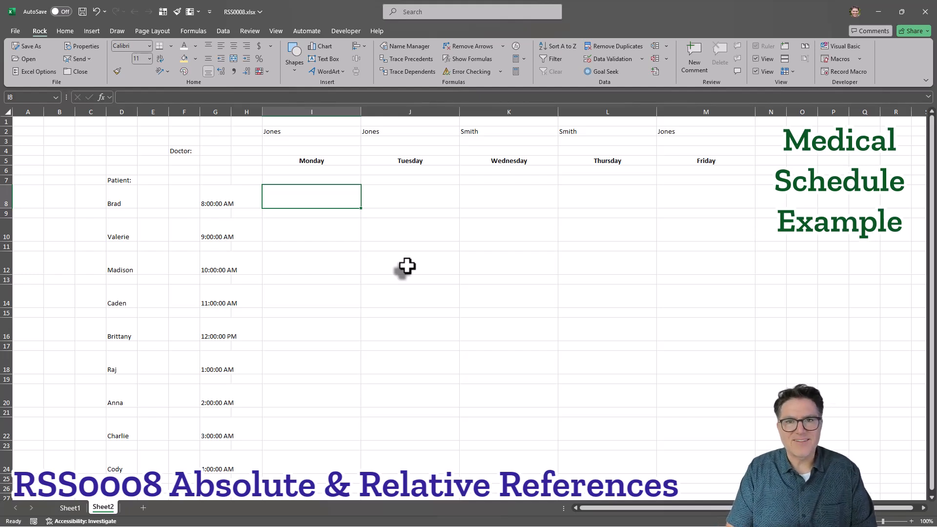
pyautogui.write('=')
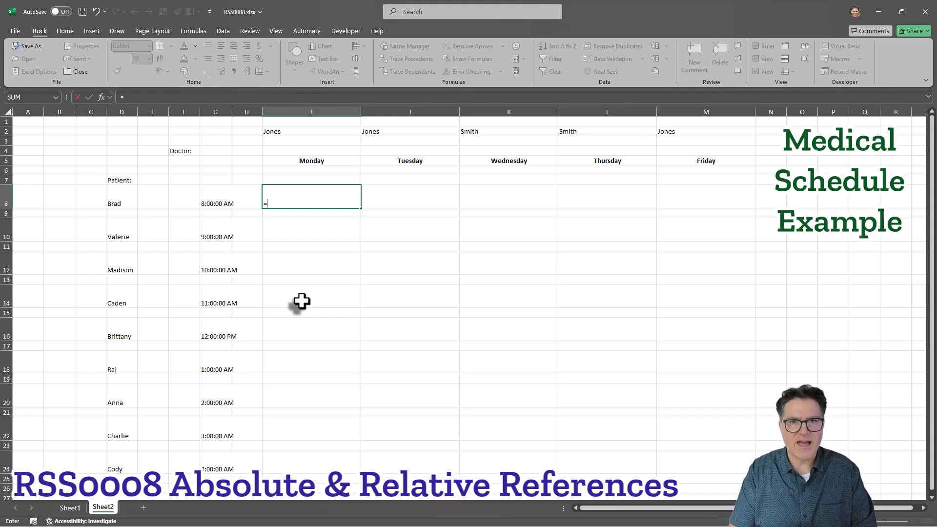
pyautogui.write('CONCAT(')
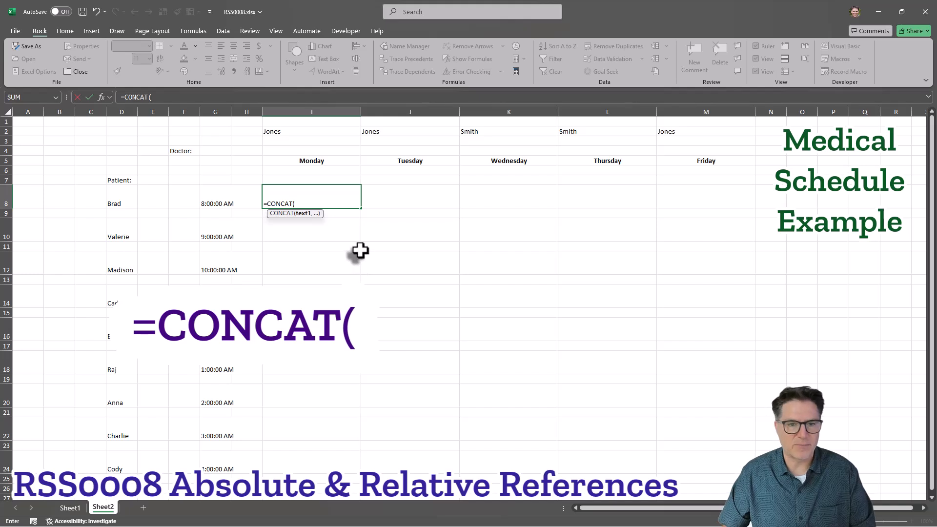
pyautogui.click(306, 161)
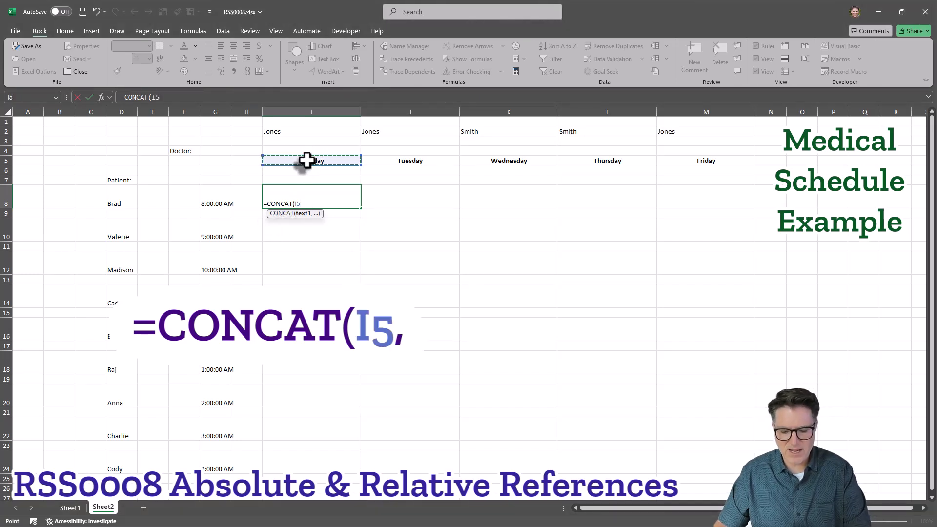
pyautogui.write(',')
pyautogui.click(216, 199)
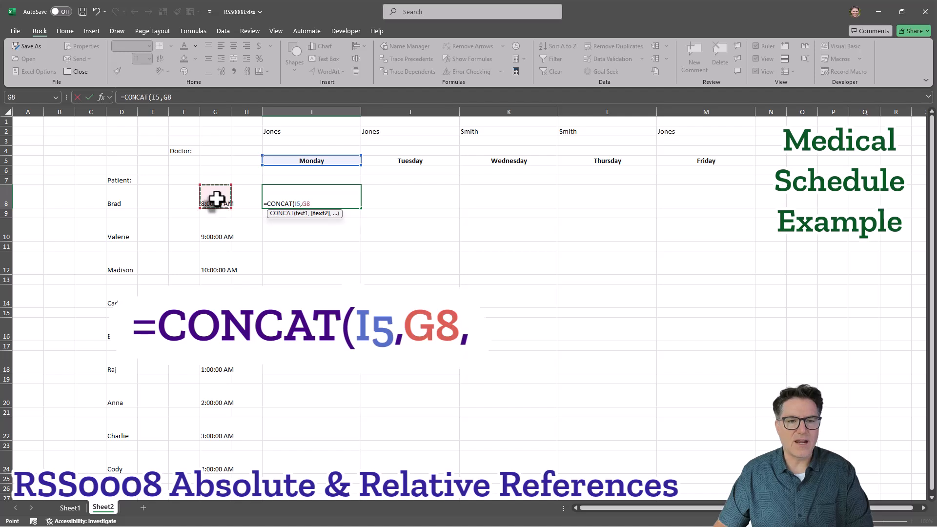
pyautogui.write(',')
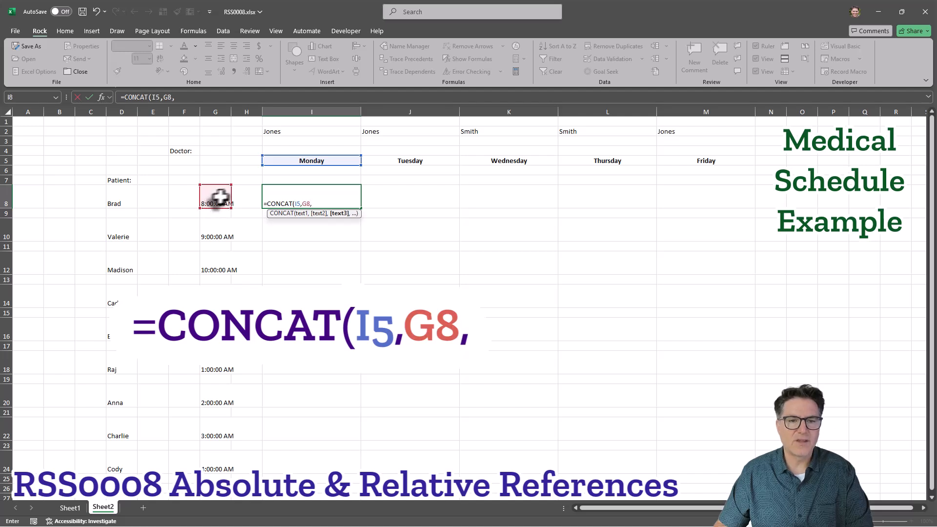
# - Add F4, I2, D7 and D8 as further arguments and complete the formula =CONCAT(I5,G8,F4,I2,D7,D8) in I8
pyautogui.click(186, 151)
pyautogui.write(',')
pyautogui.click(282, 130)
pyautogui.write(',')
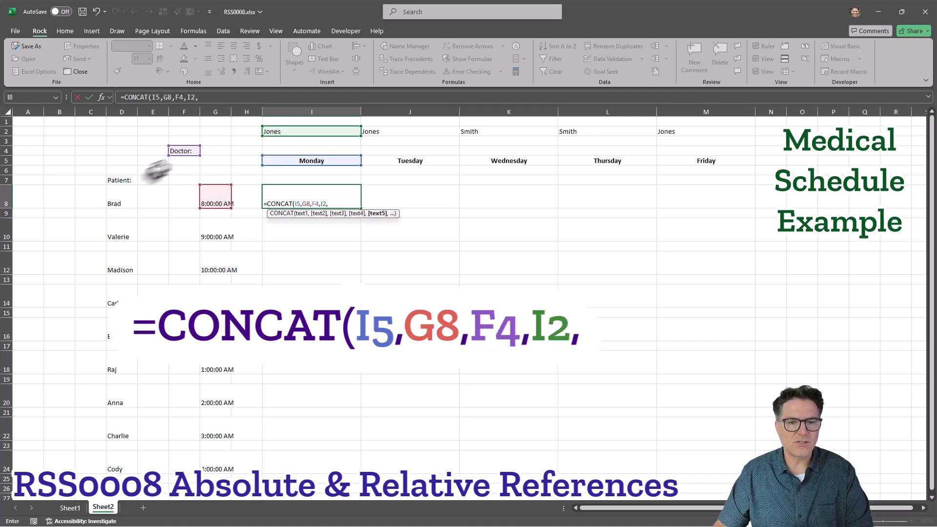
pyautogui.click(120, 180)
pyautogui.write(',')
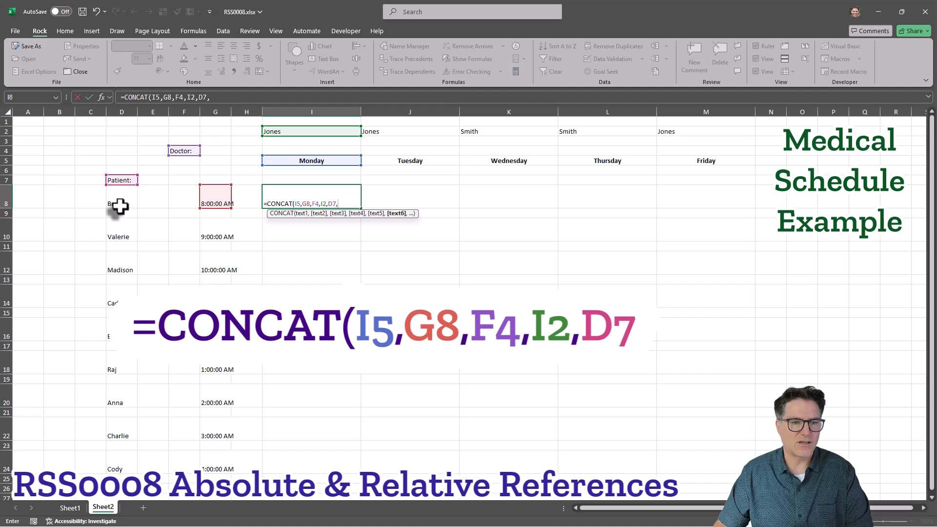
pyautogui.click(117, 203)
pyautogui.write(',')
pyautogui.press('BackSpace')
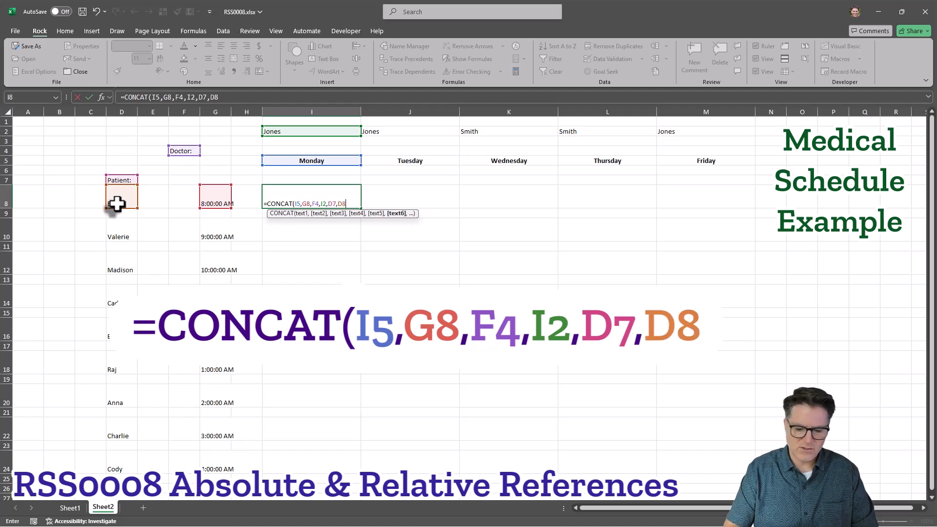
pyautogui.write(')')
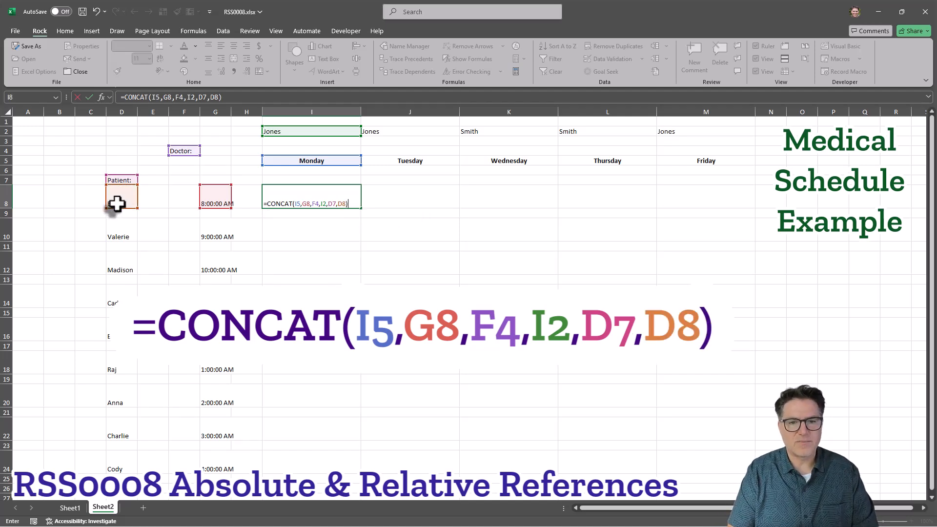
pyautogui.press('Return')
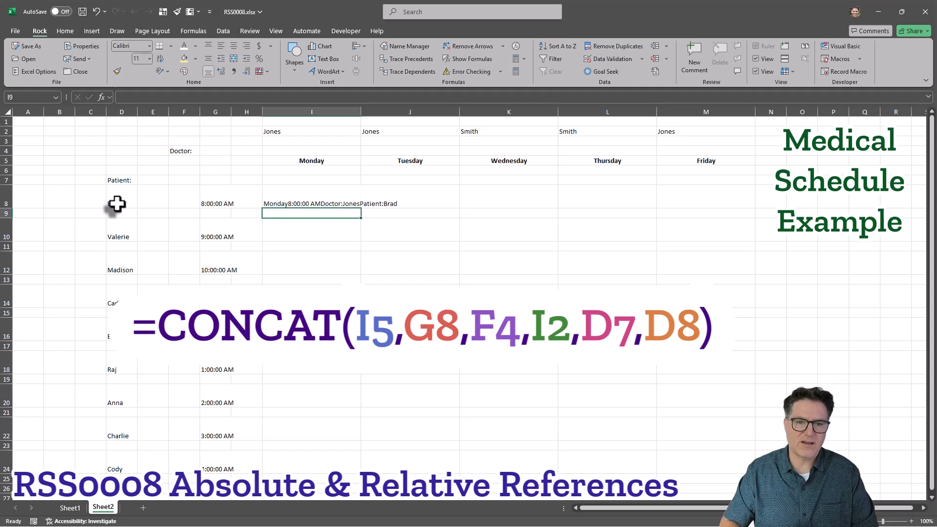
# - Insert a " " argument after I5 and another after G8 in the CONCAT formula in I8
pyautogui.press('Up')
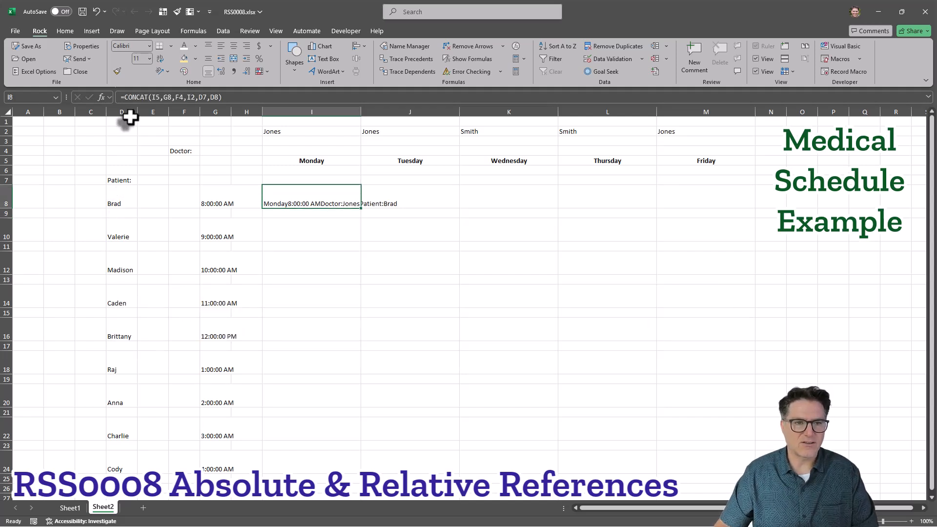
pyautogui.click(162, 97)
pyautogui.write('"')
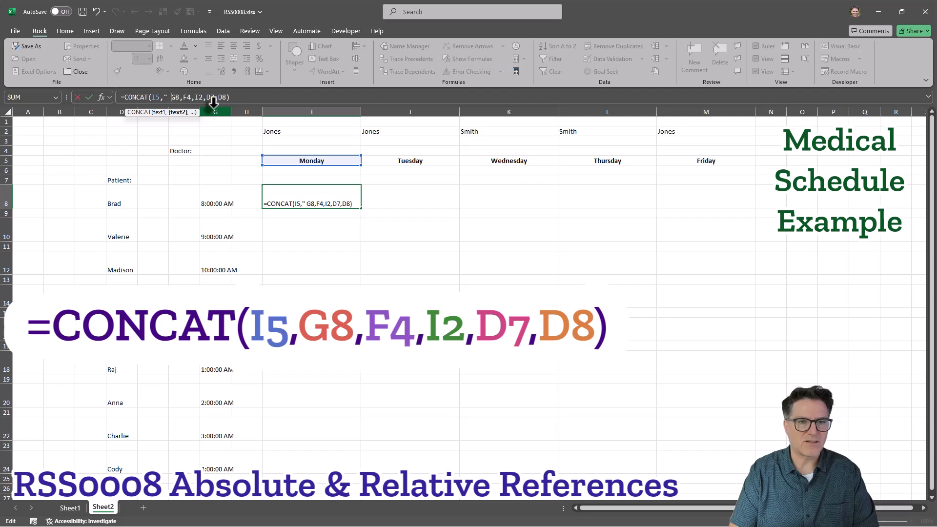
pyautogui.write(' ",')
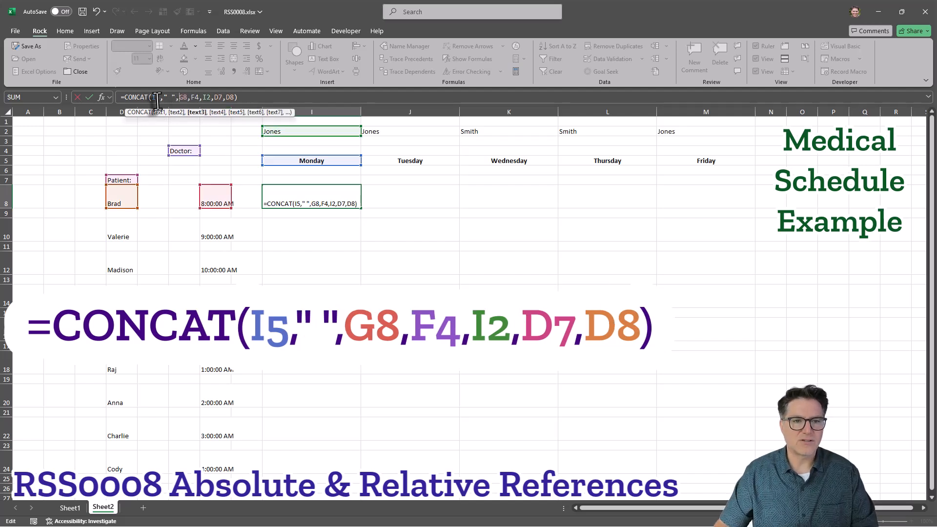
pyautogui.click(165, 98)
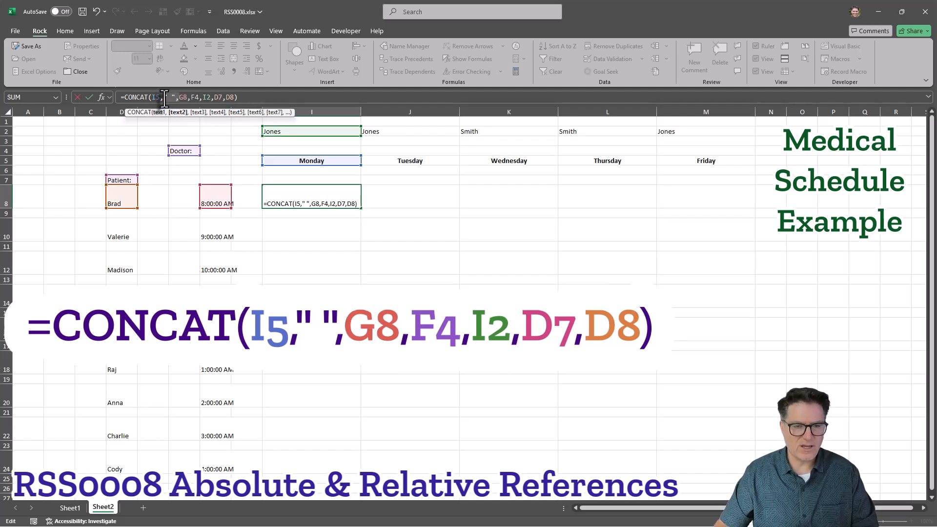
pyautogui.click(191, 97)
pyautogui.write('" ",')
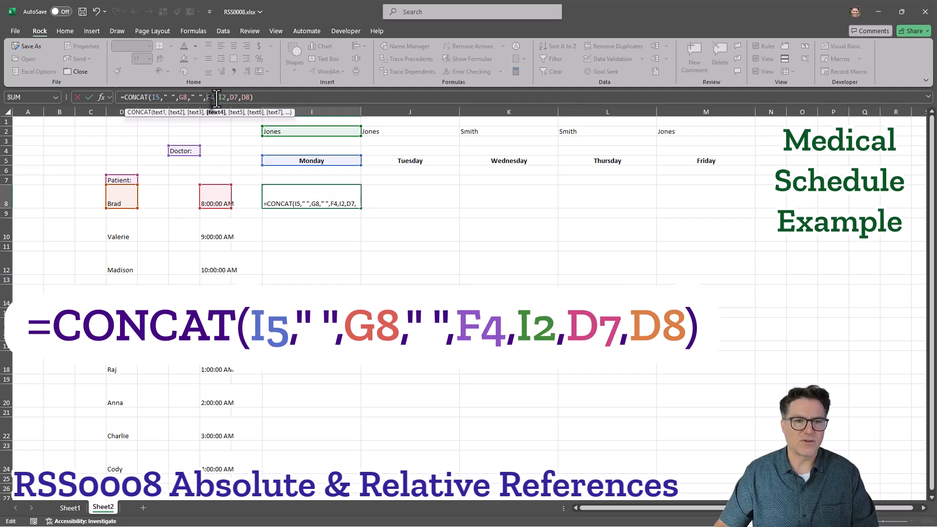
# - Insert " " arguments after F4, I2 and D7, completing =CONCAT(I5," ",G8," ",F4," ",I2," ",D7," ",D8) in I8
pyautogui.click(217, 97)
pyautogui.write('" ",')
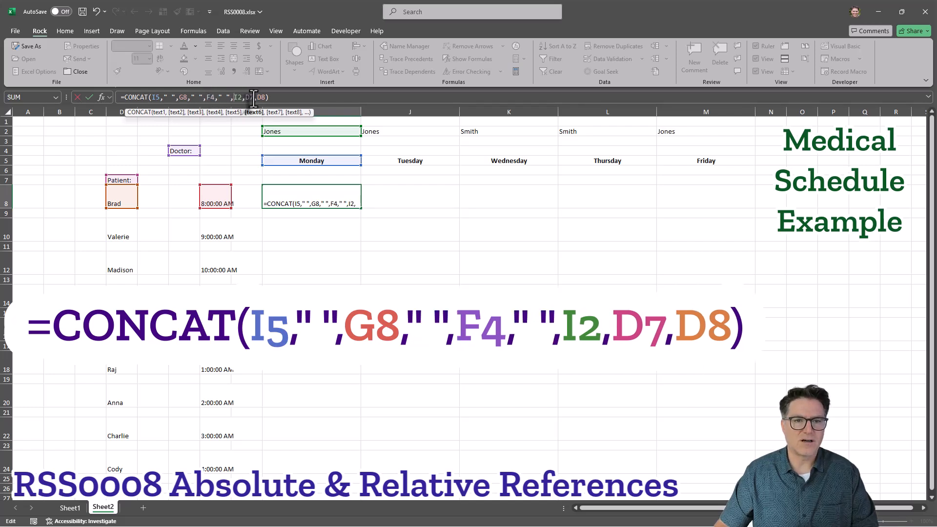
pyautogui.click(245, 97)
pyautogui.write('" ",')
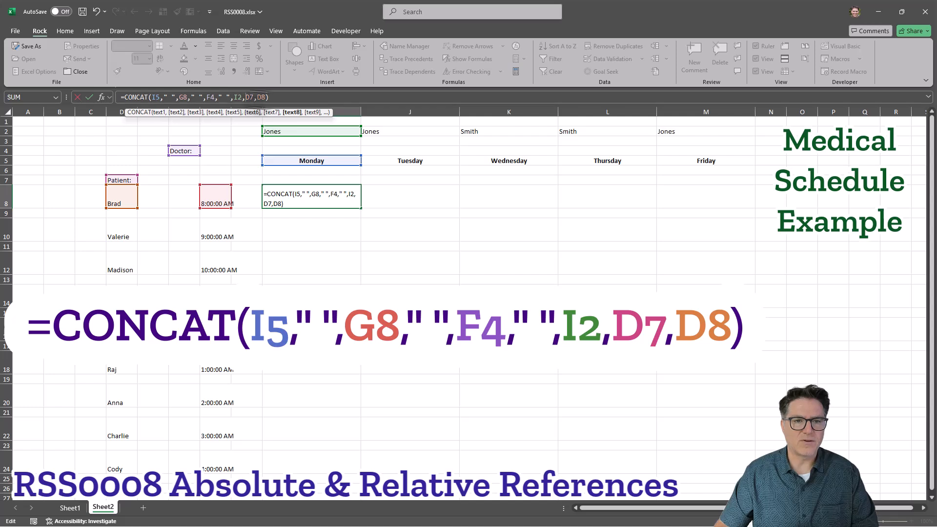
pyautogui.click(272, 97)
pyautogui.write('" ",')
pyautogui.press('Return')
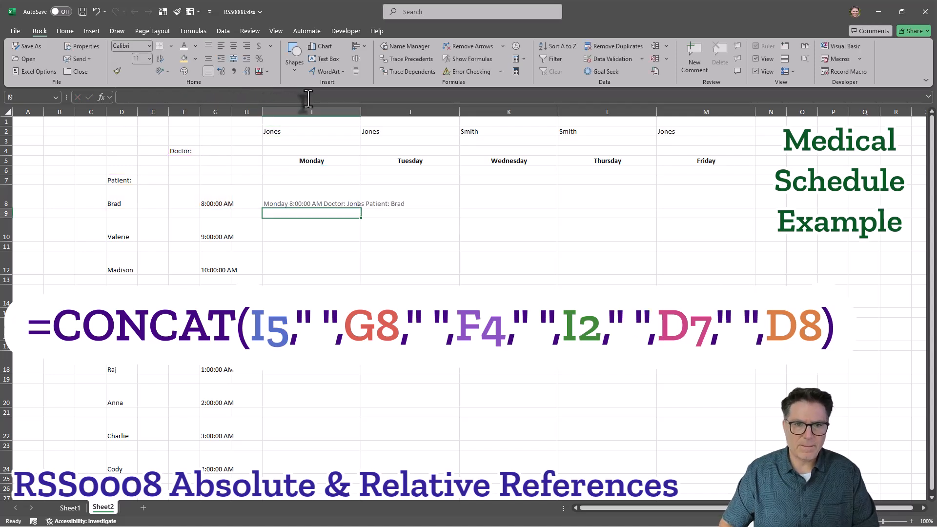
pyautogui.press('Up')
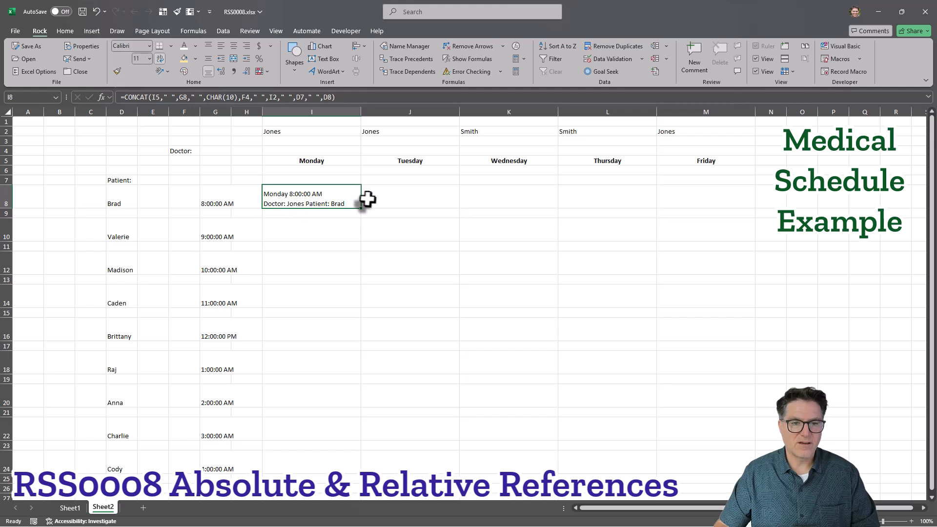
# - Select the blank spacer rows between the appointments, every second row from 9 to 23, and delete them
pyautogui.click(6, 213)
pyautogui.keyDown('ctrl'); pyautogui.click(4, 247); pyautogui.keyUp('ctrl')
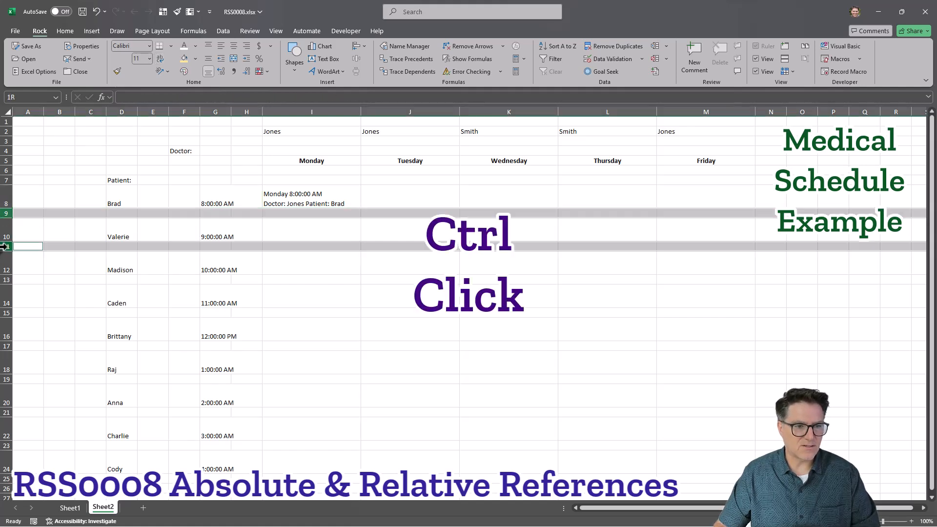
pyautogui.keyDown('ctrl'); pyautogui.click(4, 279); pyautogui.keyUp('ctrl')
pyautogui.keyDown('ctrl'); pyautogui.click(4, 313); pyautogui.keyUp('ctrl')
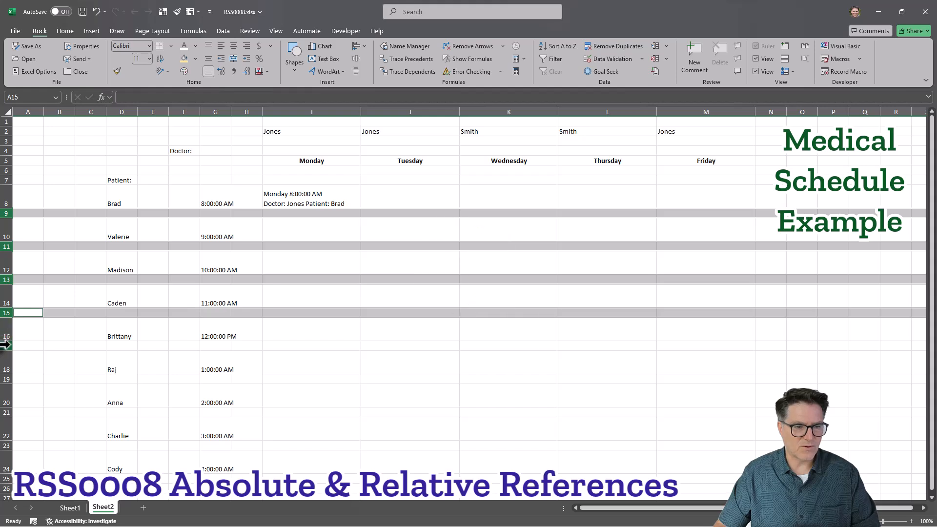
pyautogui.keyDown('ctrl'); pyautogui.click(4, 346); pyautogui.keyUp('ctrl')
pyautogui.keyDown('ctrl'); pyautogui.click(4, 379); pyautogui.keyUp('ctrl')
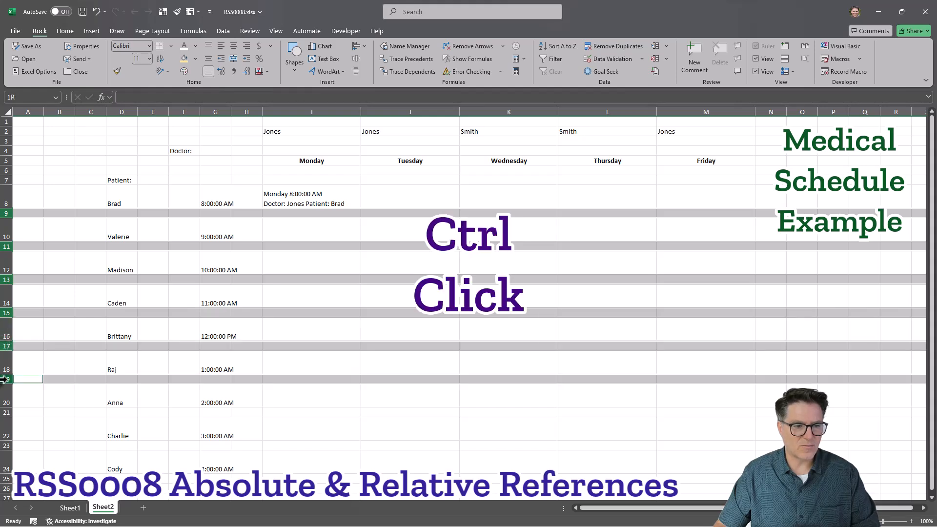
pyautogui.keyDown('ctrl'); pyautogui.click(4, 413); pyautogui.keyUp('ctrl')
pyautogui.keyDown('ctrl'); pyautogui.click(4, 445); pyautogui.keyUp('ctrl')
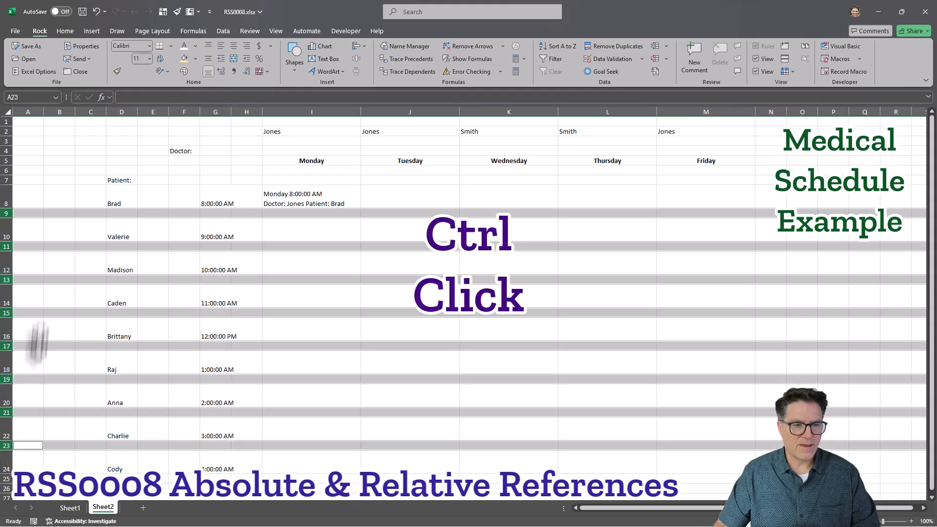
pyautogui.rightClick(3, 213)
pyautogui.click(37, 318)
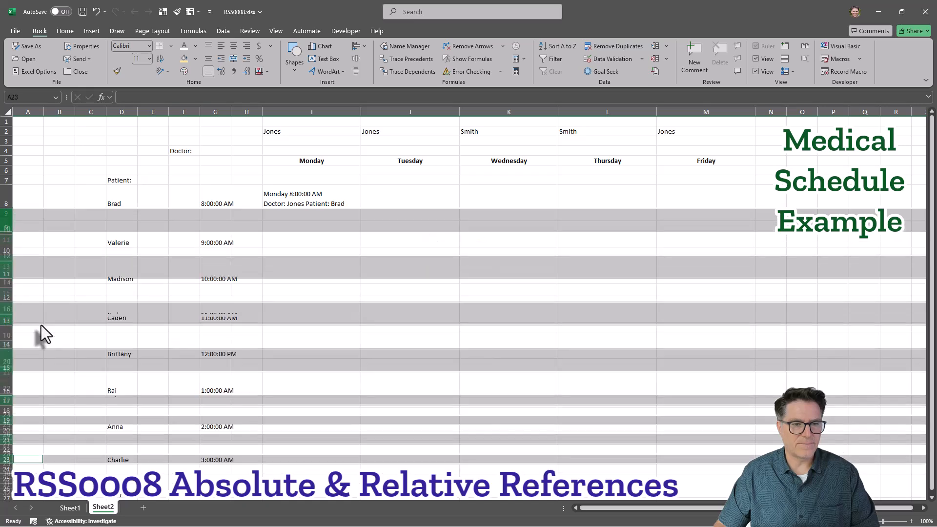
pyautogui.click(309, 219)
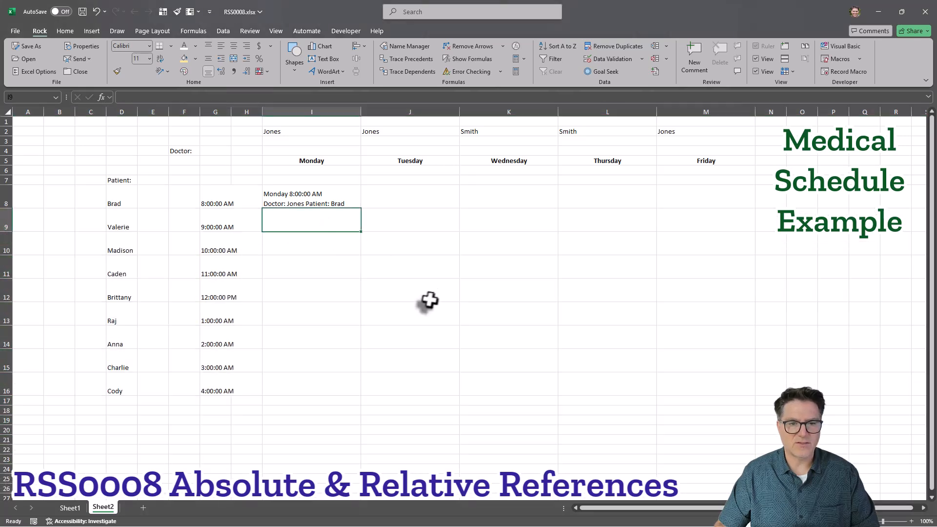
# - Apply all borders to the schedule grid I8:M16
pyautogui.click(389, 195)
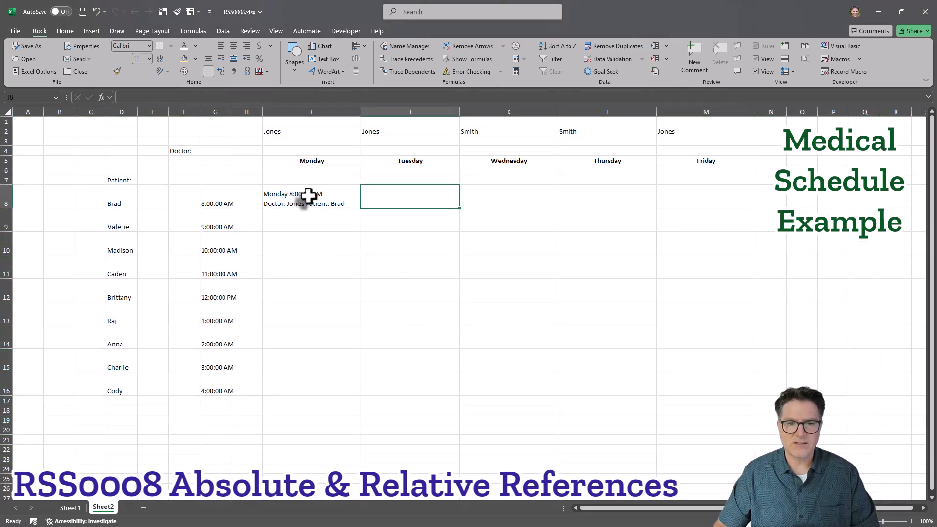
pyautogui.moveTo(305, 195); pyautogui.dragTo(717, 384)
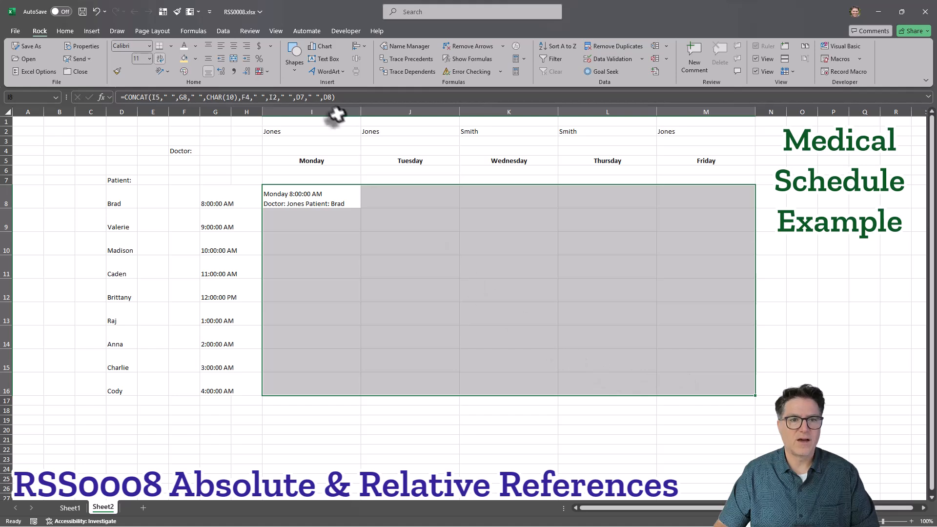
pyautogui.click(170, 46)
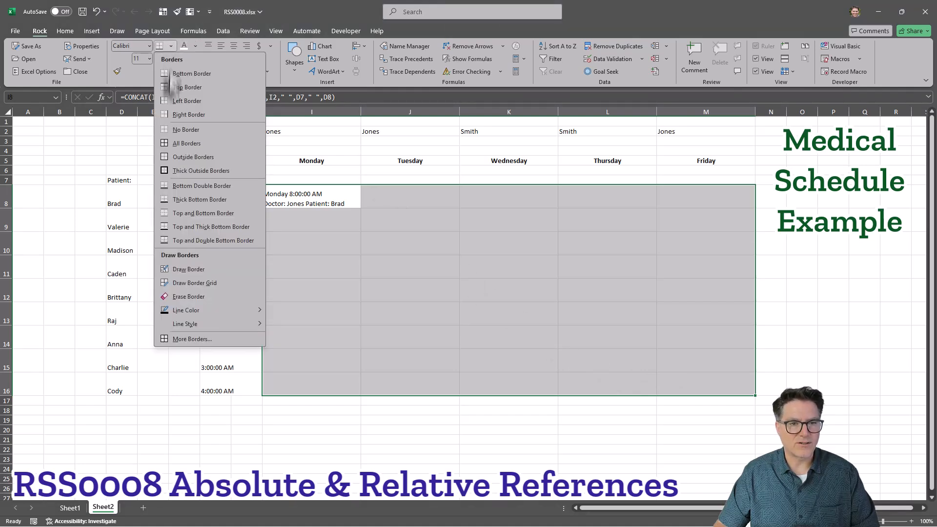
pyautogui.click(176, 143)
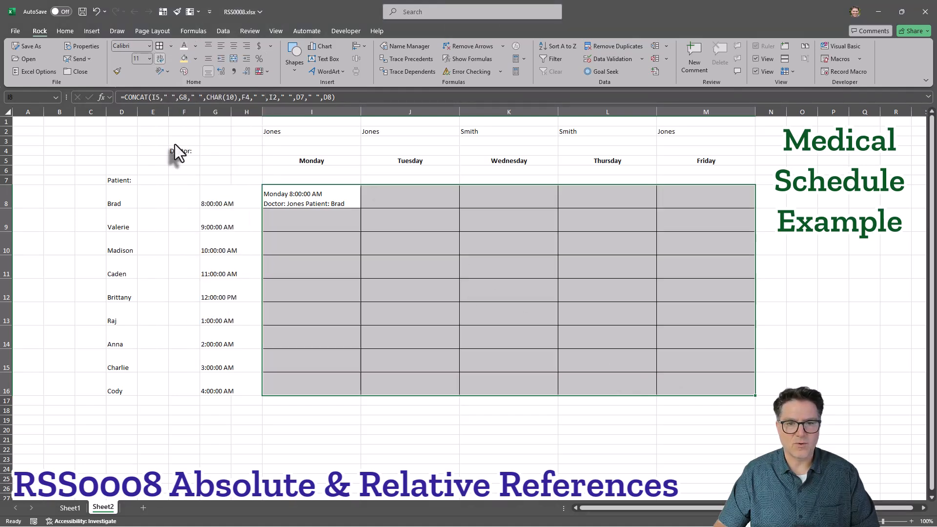
pyautogui.click(764, 213)
# - Align the contents of I8:M16 to the middle vertically and center them horizontally
pyautogui.click(318, 193)
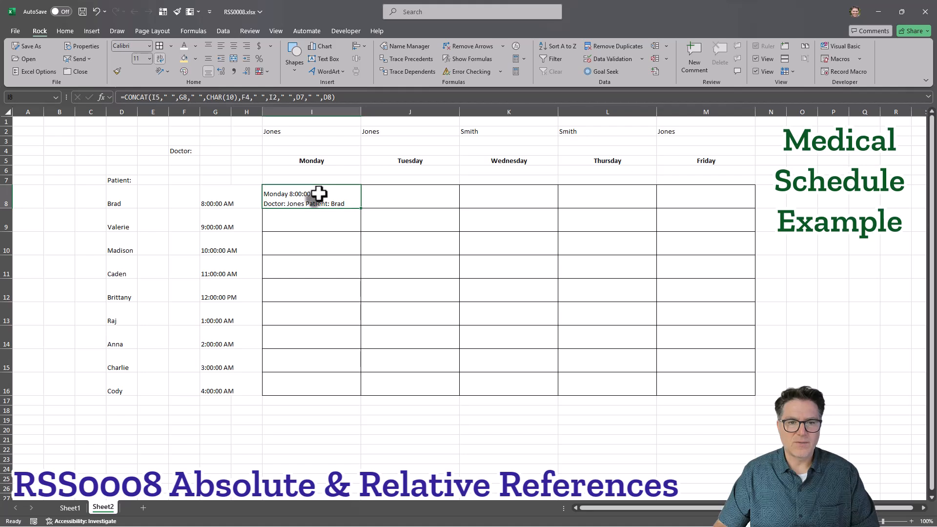
pyautogui.keyDown('shift'); pyautogui.click(709, 371); pyautogui.keyUp('shift')
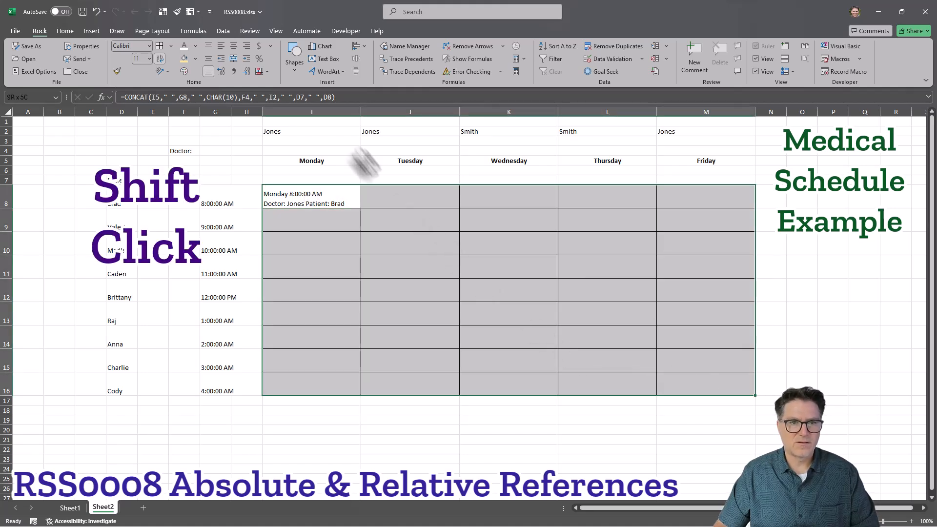
pyautogui.click(209, 45)
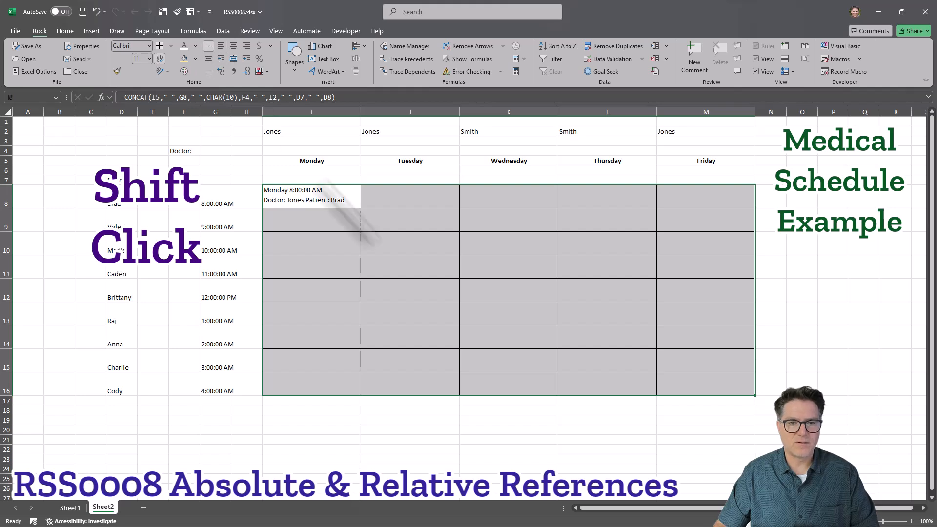
pyautogui.click(206, 60)
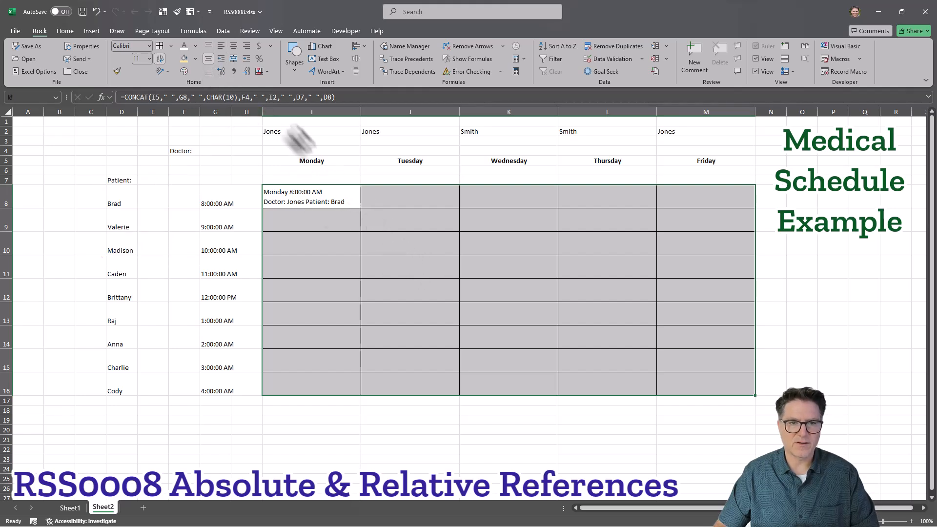
pyautogui.click(234, 46)
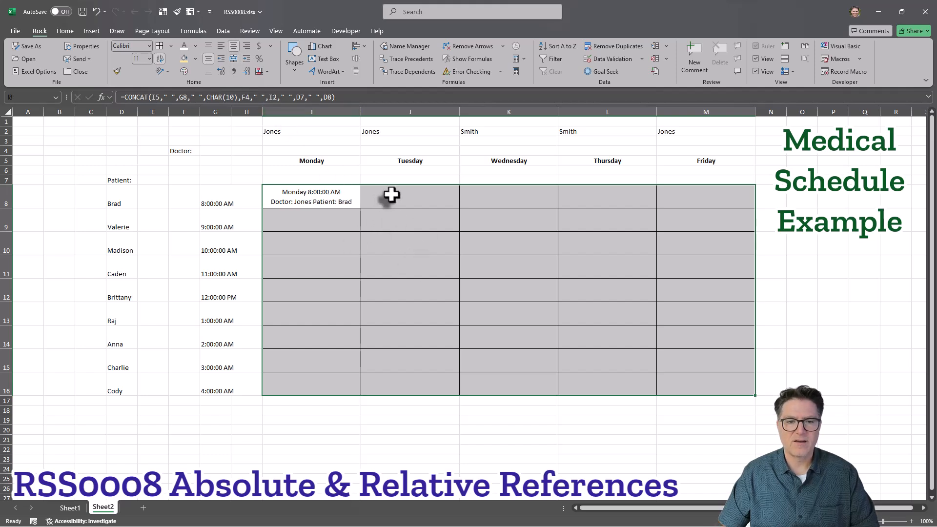
# - Copy the fully relative formula from I8 into J8 and compare the references in the two cells
pyautogui.click(330, 196)
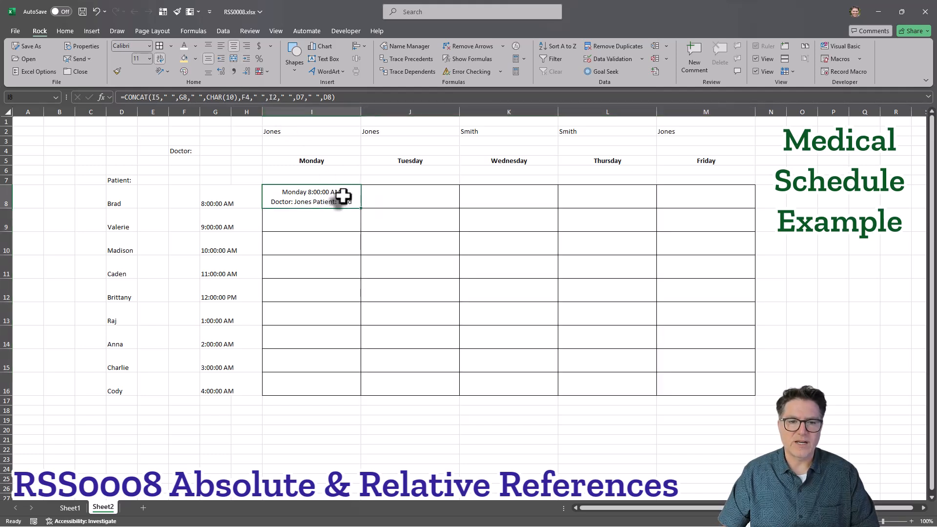
pyautogui.hotkey('ctrl', 'c')
pyautogui.click(410, 198)
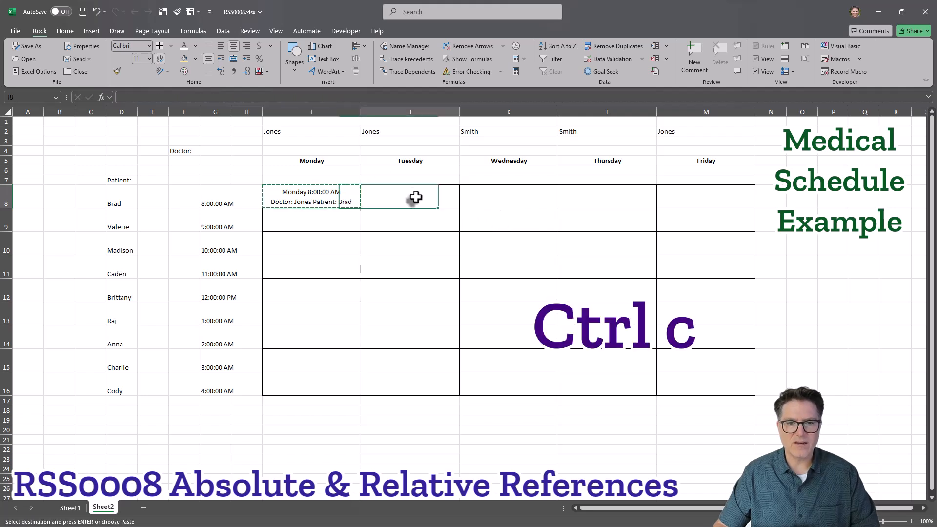
pyautogui.hotkey('ctrl', 'v')
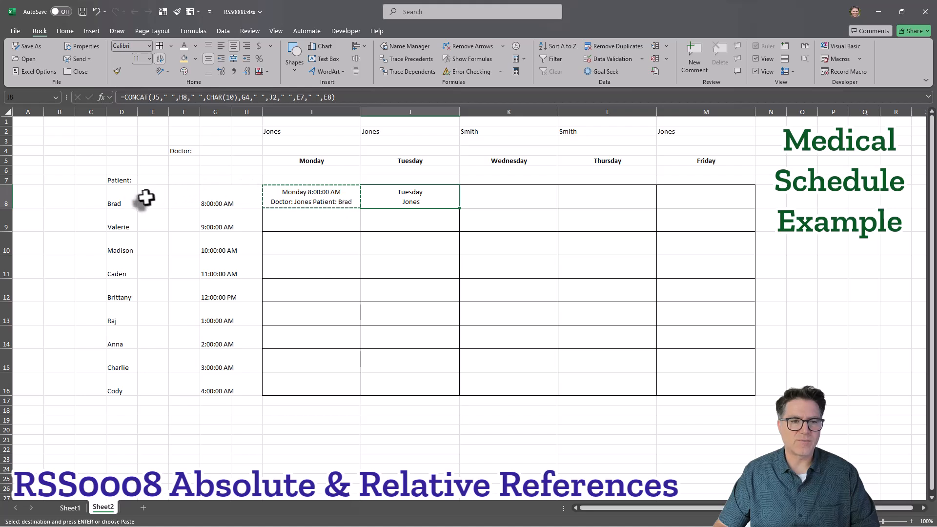
pyautogui.click(316, 198)
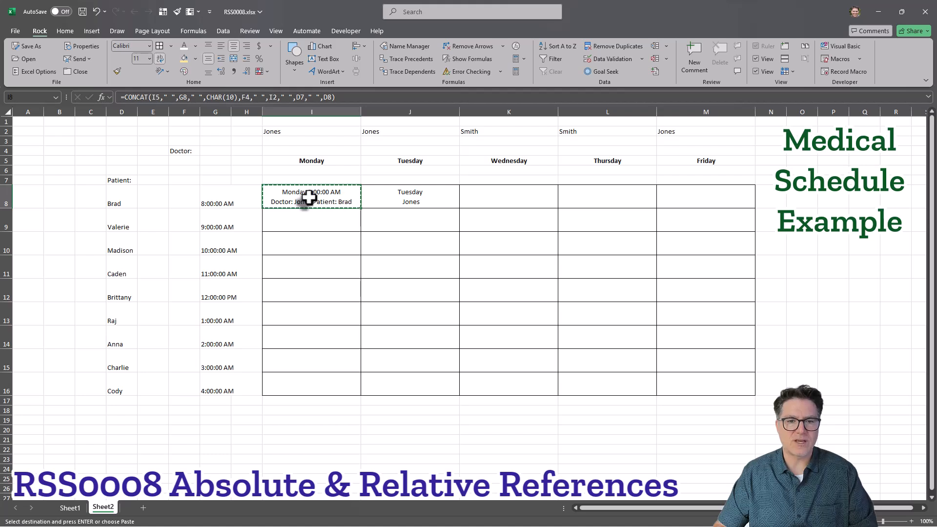
pyautogui.click(407, 197)
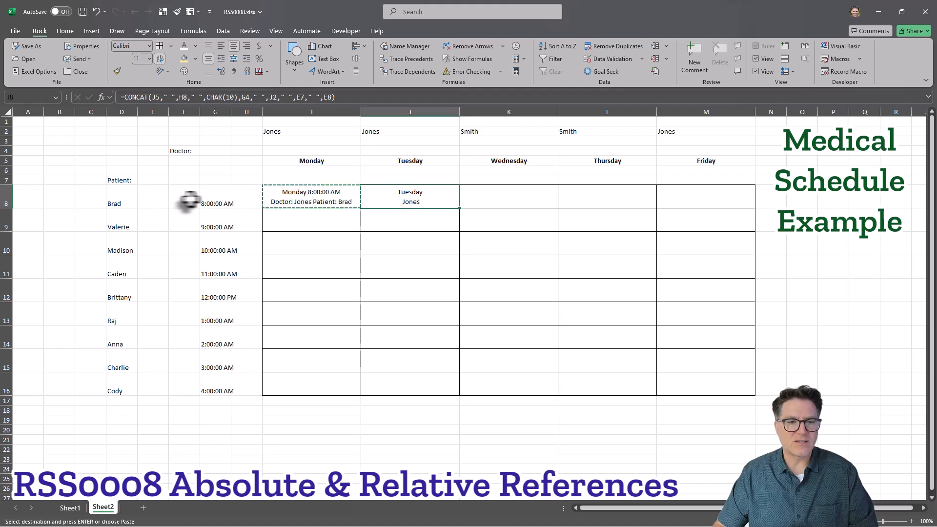
# - Make the column of the time reference absolute in the I8 formula by changing G8 to $G8
pyautogui.click(293, 198)
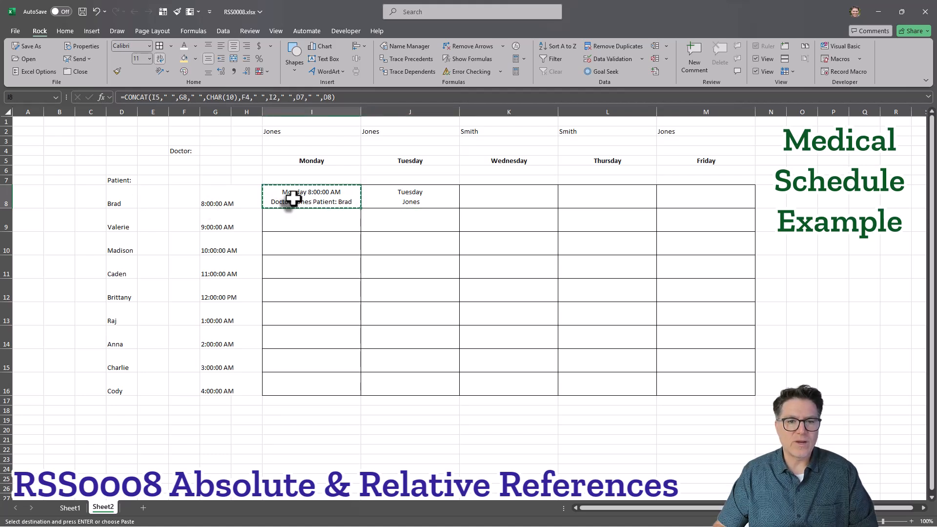
pyautogui.click(178, 98)
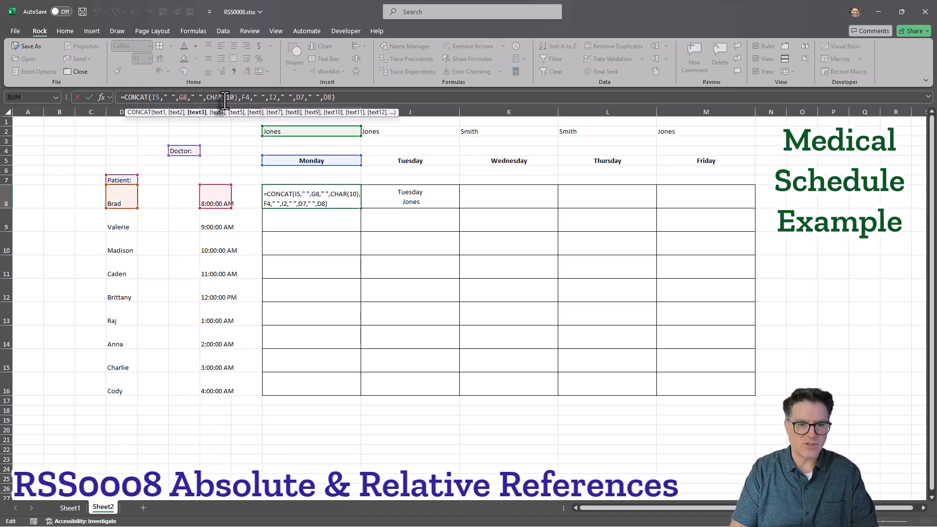
pyautogui.write('$')
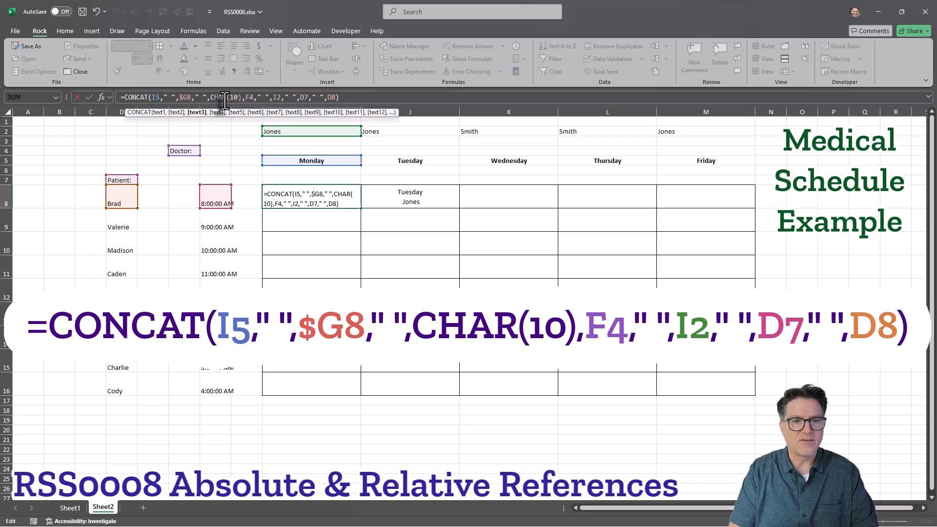
pyautogui.click(343, 98)
pyautogui.hotkey('ctrl', 'Return')
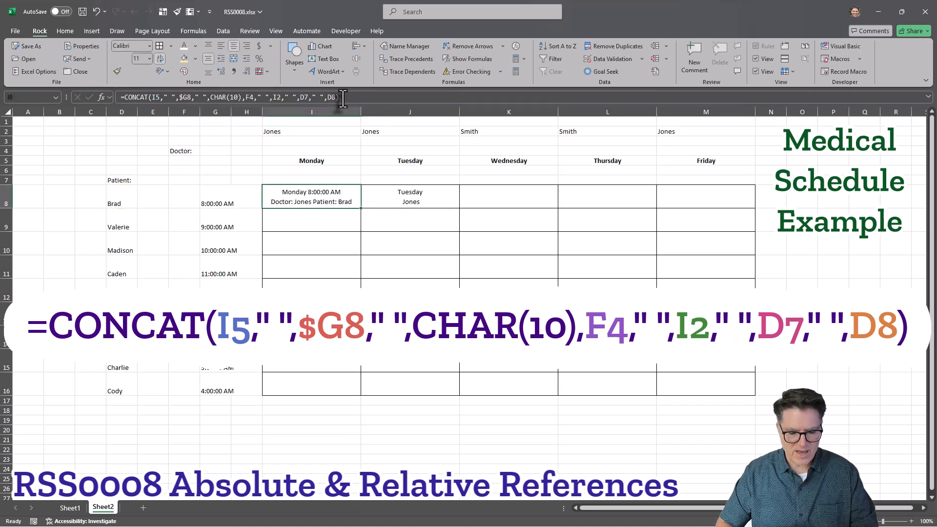
# - Copy the I8 formula with the $G8 reference into J8, and reselect I8
pyautogui.hotkey('ctrl', 'c')
pyautogui.press('Right')
pyautogui.hotkey('ctrl', 'v')
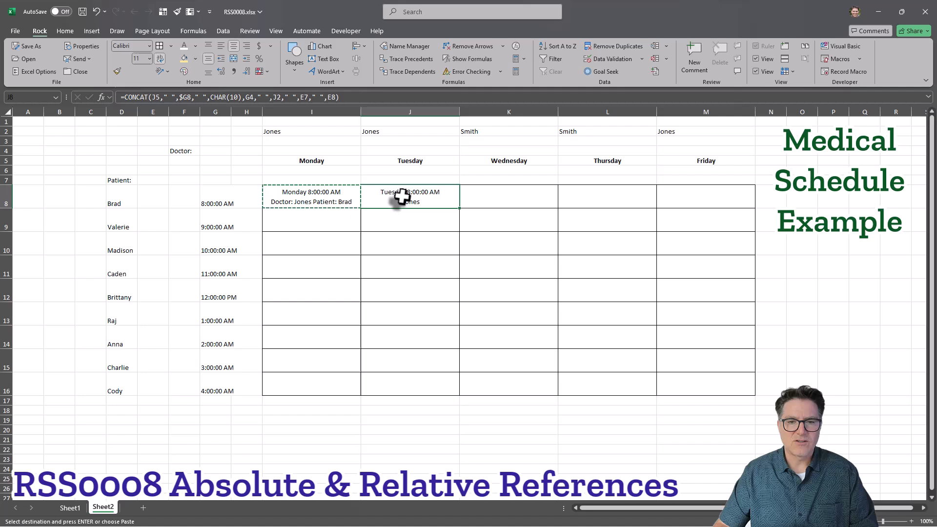
pyautogui.click(313, 196)
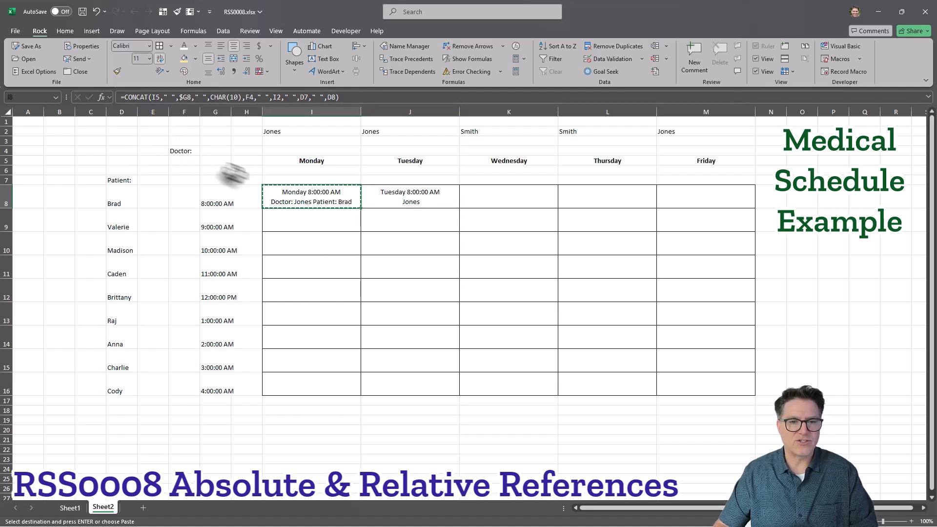
# - Make the column of the doctor label reference absolute in the I8 formula by changing F4 to $F4
pyautogui.click(246, 97)
pyautogui.write('$')
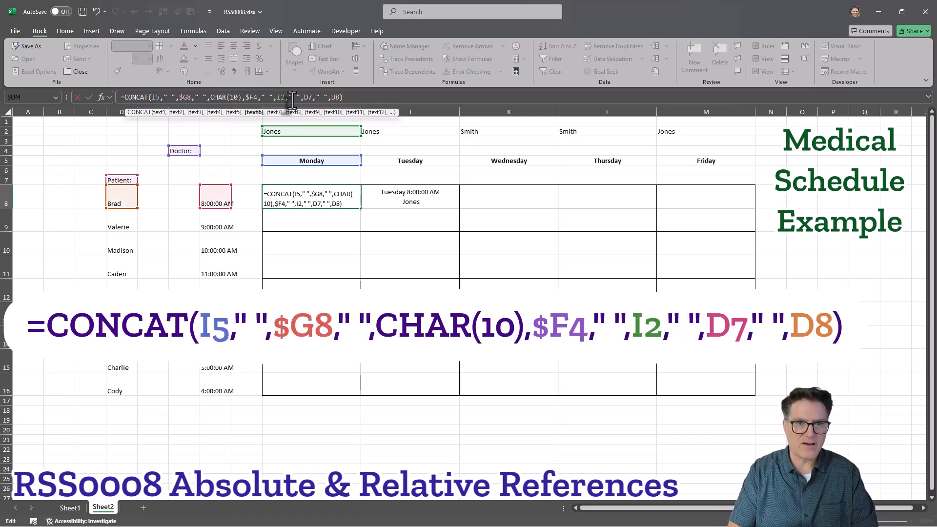
pyautogui.press('Tab')
pyautogui.press('Left')
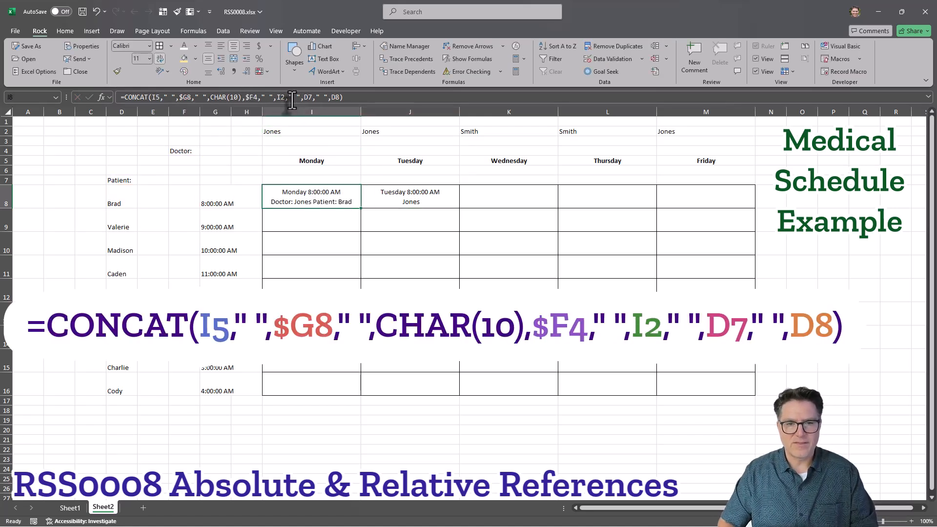
# - Copy the I8 formula with the $F4 reference into J8 and compare the two cells
pyautogui.hotkey('ctrl', 'c')
pyautogui.press('Right')
pyautogui.hotkey('ctrl', 'v')
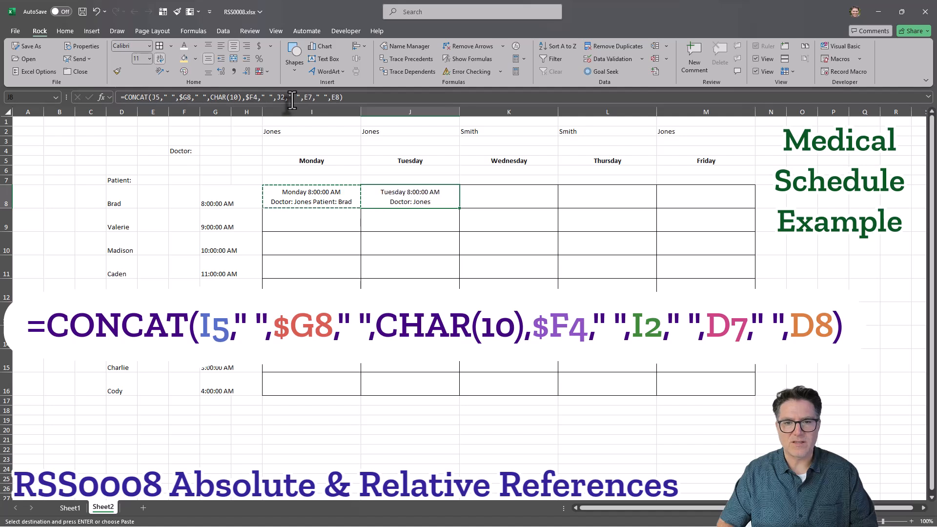
pyautogui.press('Left')
pyautogui.press('Right')
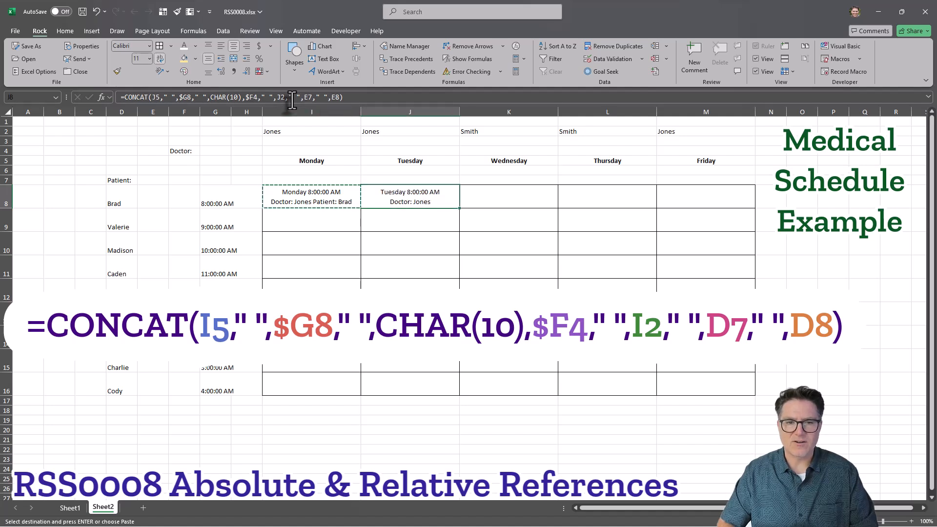
# - Make the column of the patient label reference absolute in the I8 formula by changing D7 to $D7
pyautogui.click(315, 201)
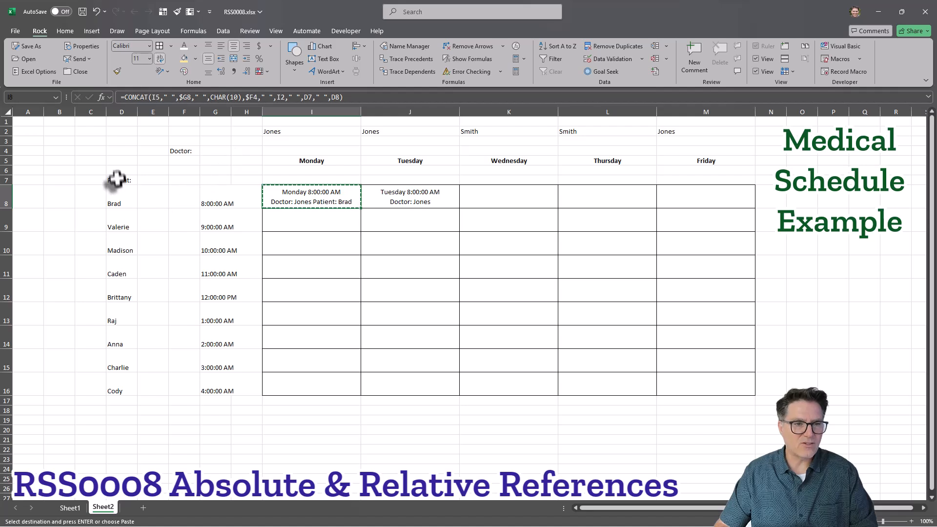
pyautogui.click(309, 96)
pyautogui.write('$')
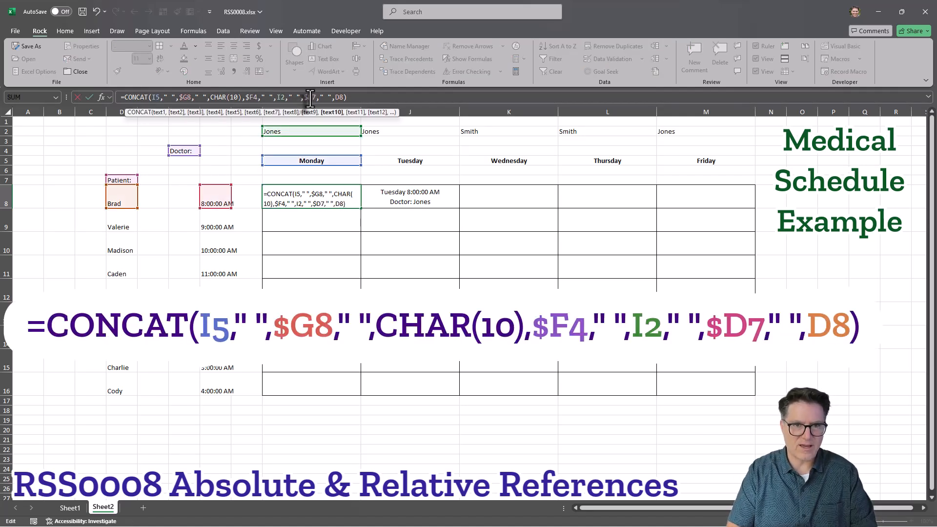
pyautogui.press('Tab')
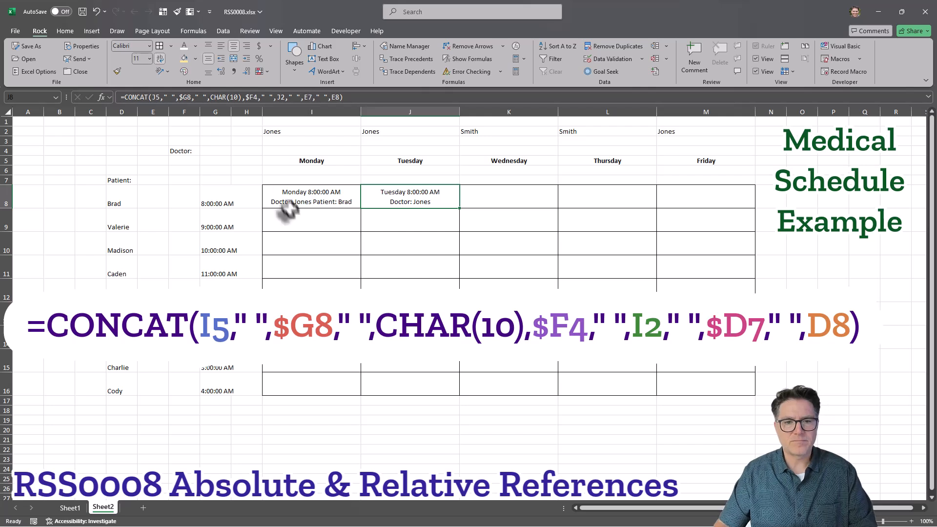
# - Copy the I8 formula with the $D7 reference into J8
pyautogui.click(314, 198)
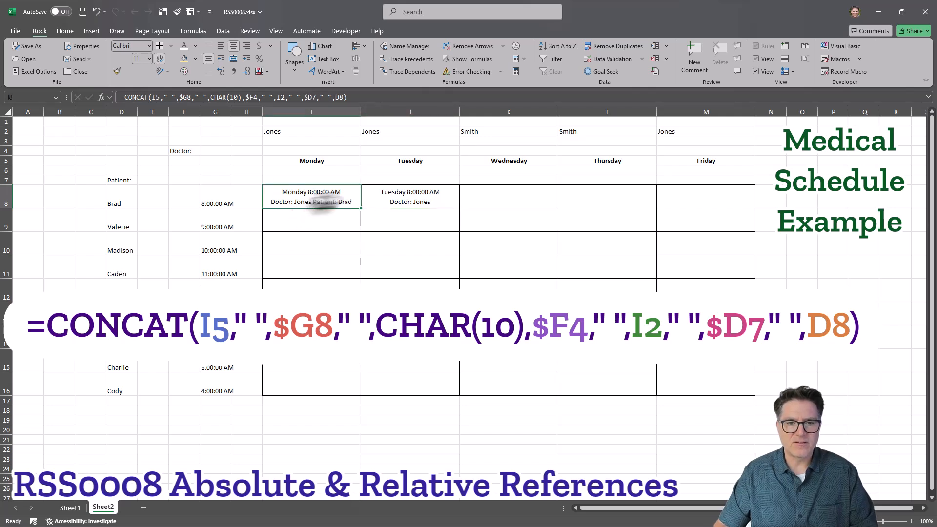
pyautogui.hotkey('ctrl', 'c')
pyautogui.click(381, 201)
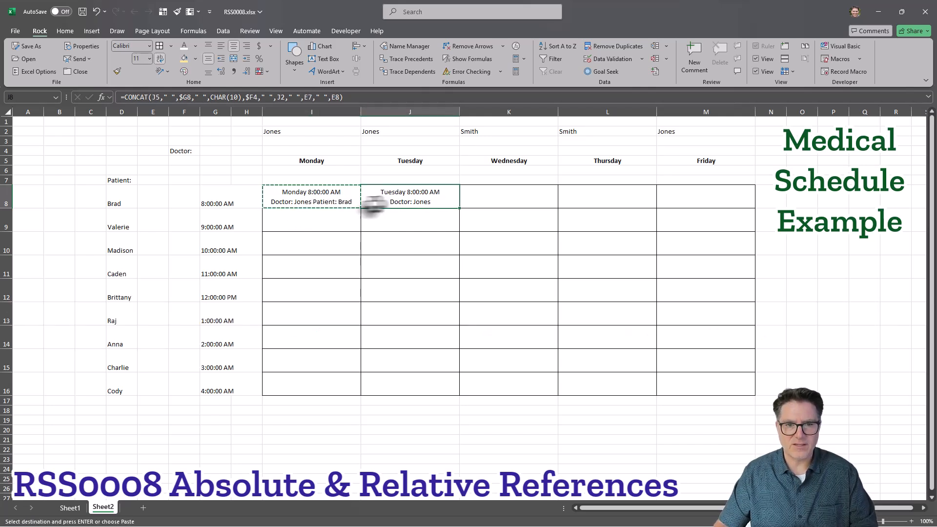
pyautogui.hotkey('ctrl', 'v')
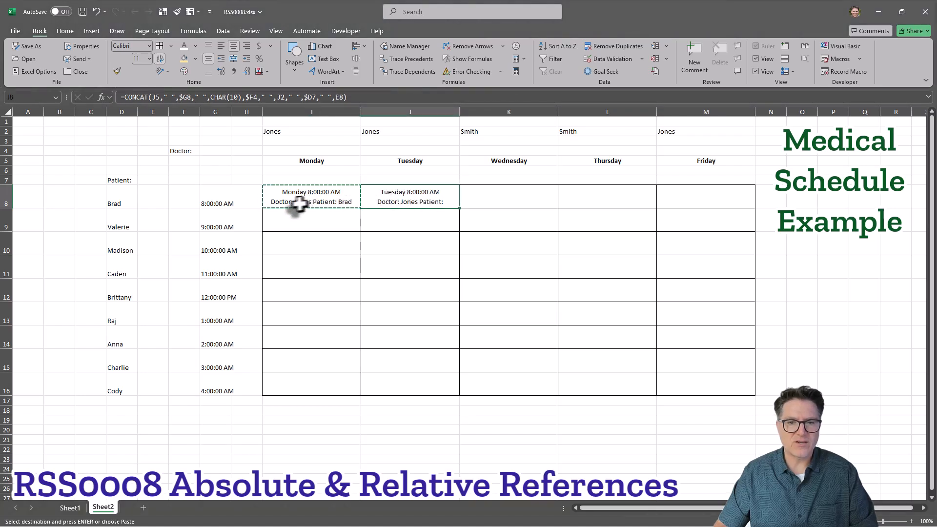
# - Make the column of the patient name reference absolute in the I8 formula by changing D8 to $D8
pyautogui.click(344, 197)
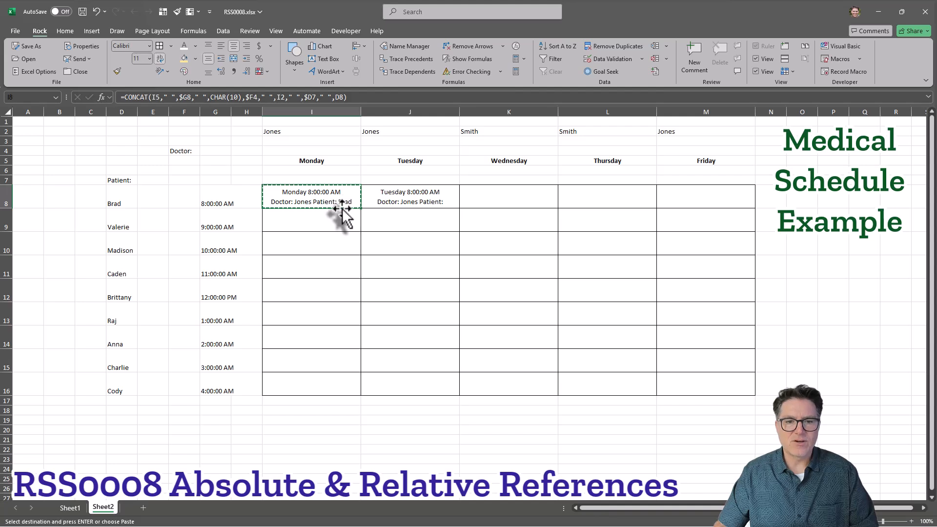
pyautogui.click(334, 100)
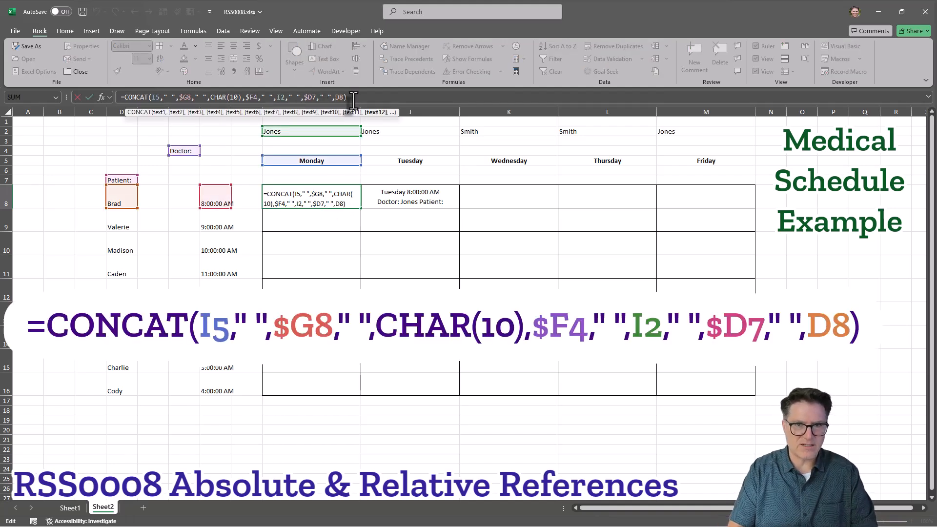
pyautogui.write('$')
pyautogui.press('Tab')
pyautogui.press('Left')
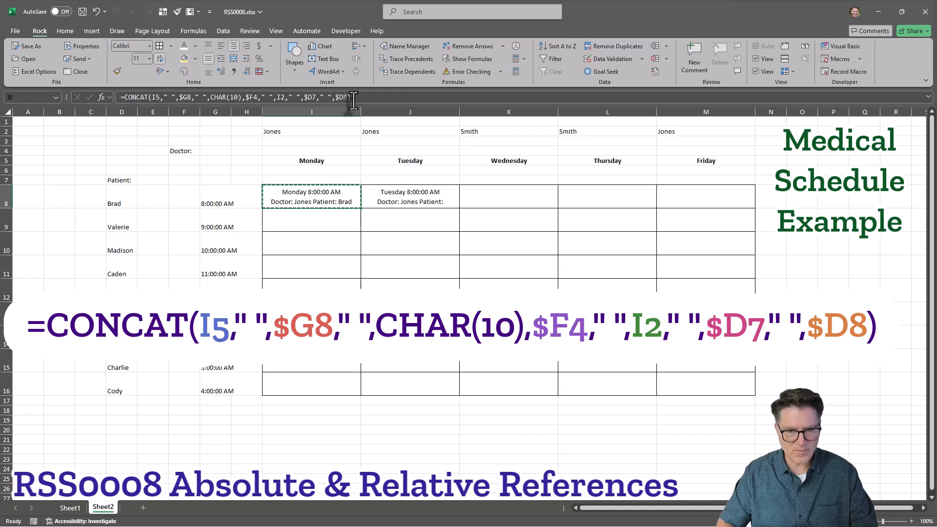
# - Copy the I8 formula with the $D8 reference across into J8 and down into I9
pyautogui.press('Right')
pyautogui.hotkey('ctrl', 'v')
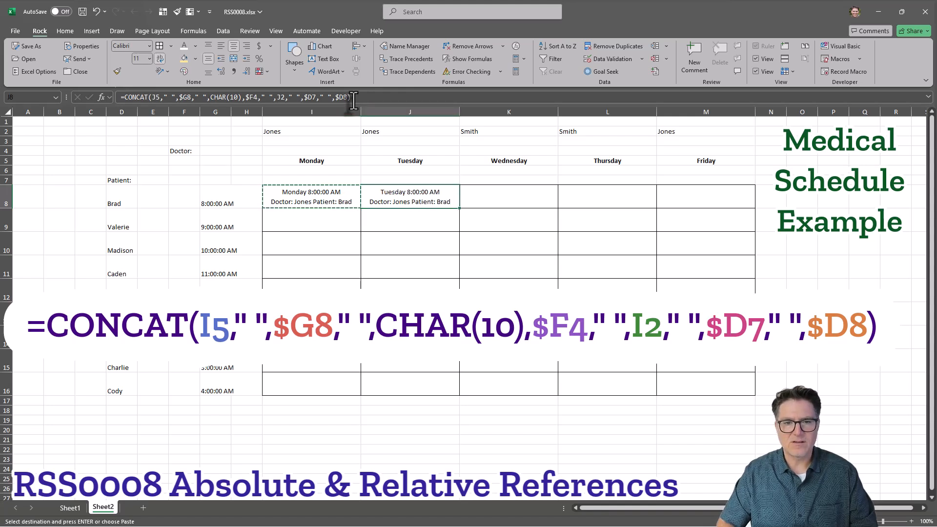
pyautogui.press('Left')
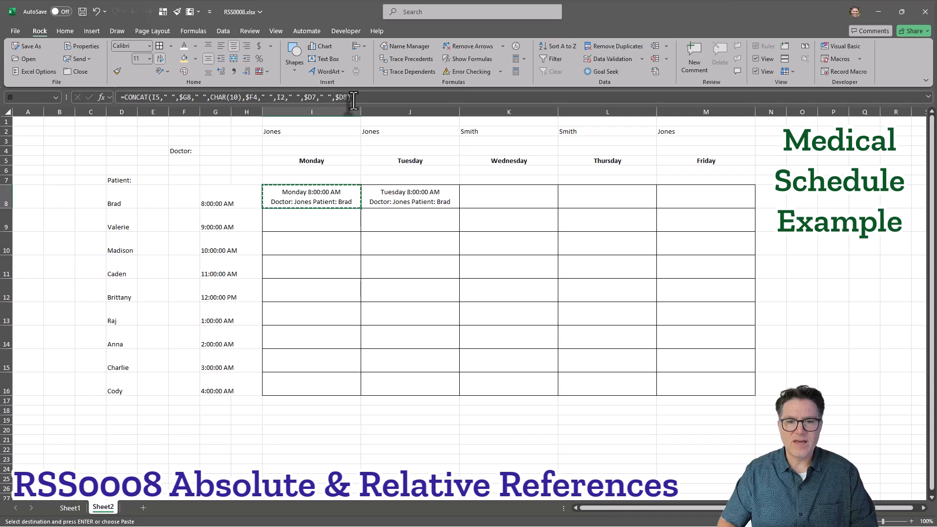
pyautogui.press('Down')
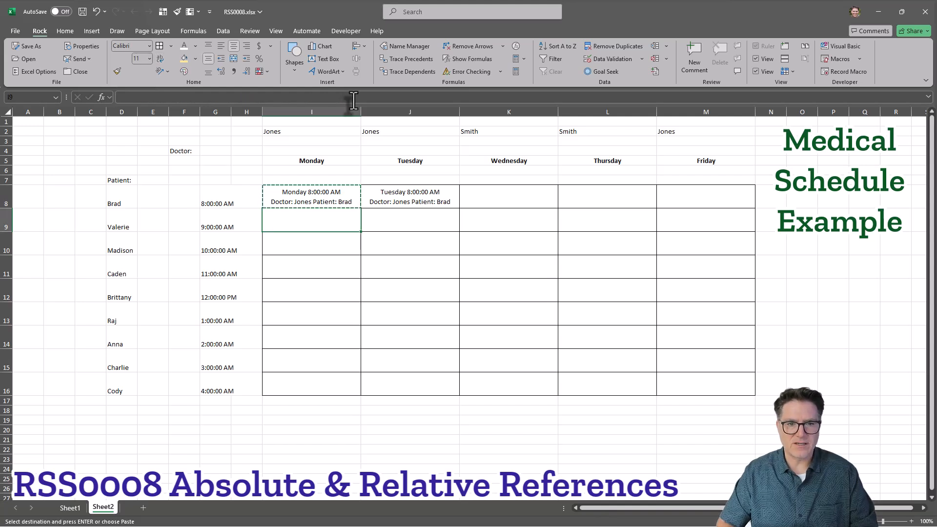
pyautogui.hotkey('ctrl', 'v')
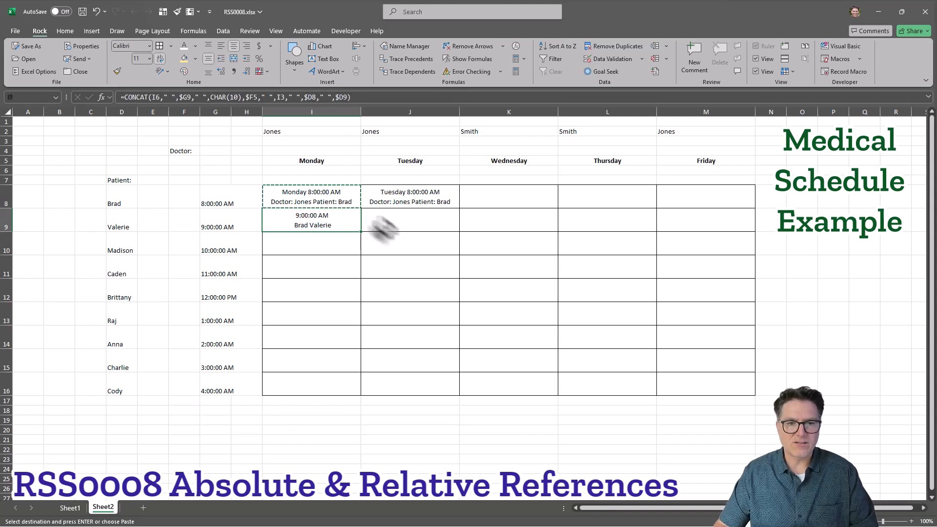
# - Make the row of the weekday reference absolute in the I8 formula by changing I5 to I$5
pyautogui.click(317, 196)
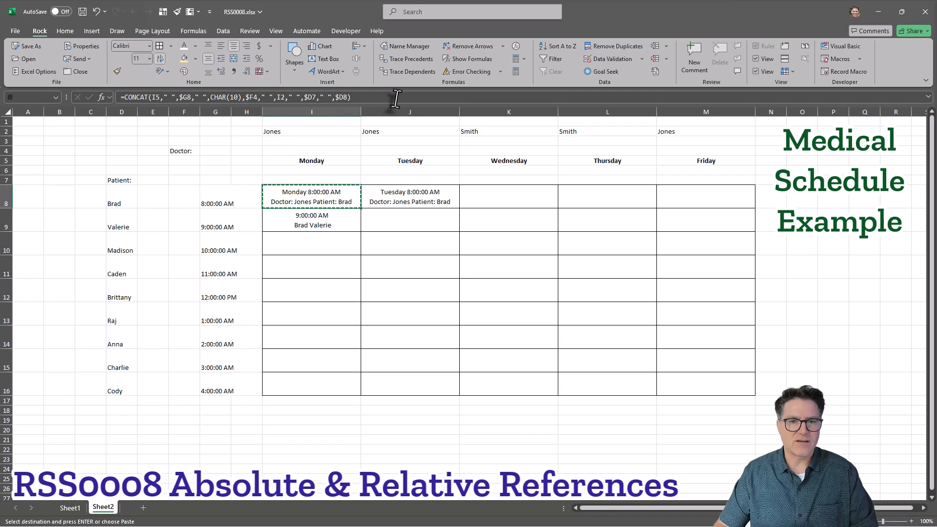
pyautogui.press('F2')
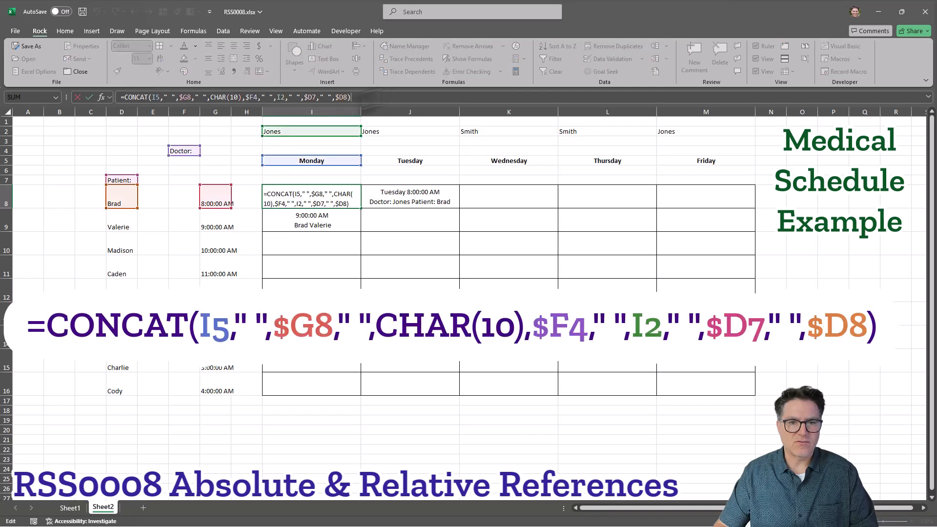
pyautogui.click(154, 97)
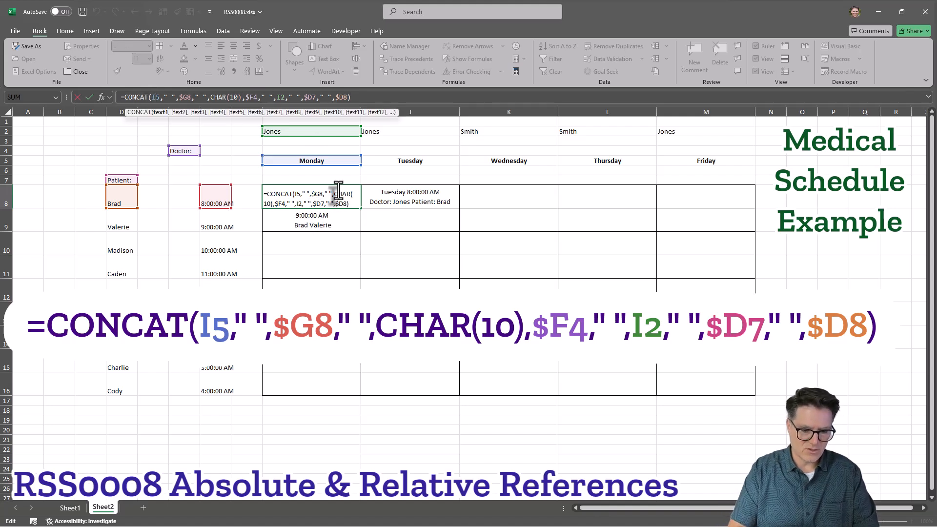
pyautogui.write('$')
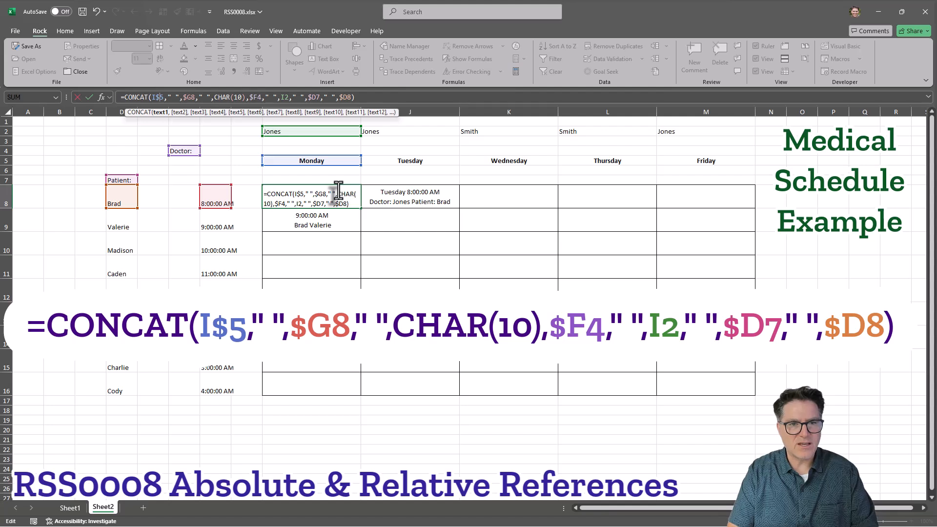
pyautogui.hotkey('ctrl', 'Return')
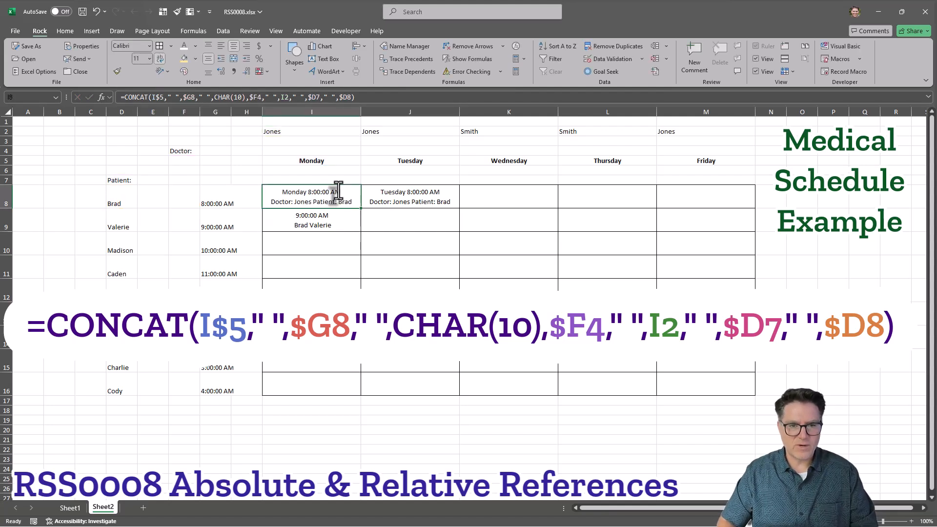
# - Copy the I8 formula with the I$5 reference down into I9
pyautogui.hotkey('ctrl', 'c')
pyautogui.press('Down')
pyautogui.hotkey('ctrl', 'v')
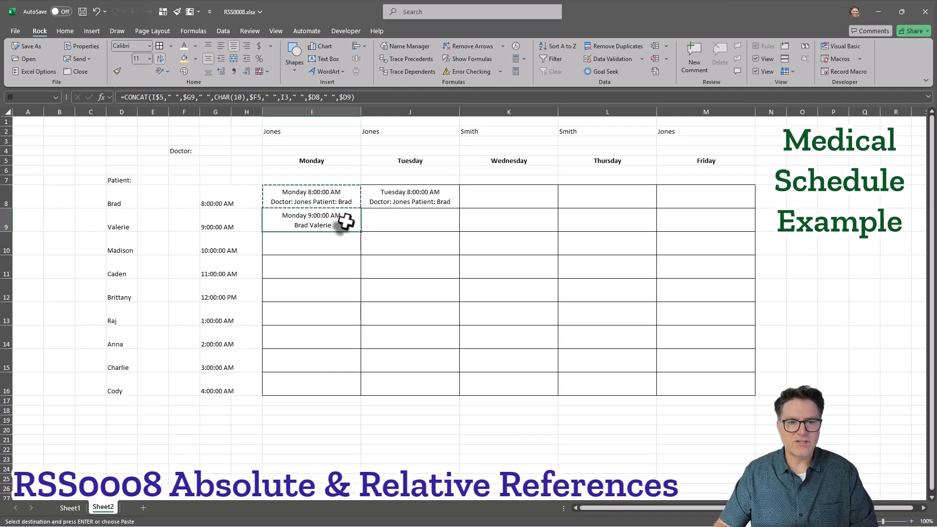
# - Examine which cells the I9 formula refers to, focusing on its patient label reference
pyautogui.click(331, 197)
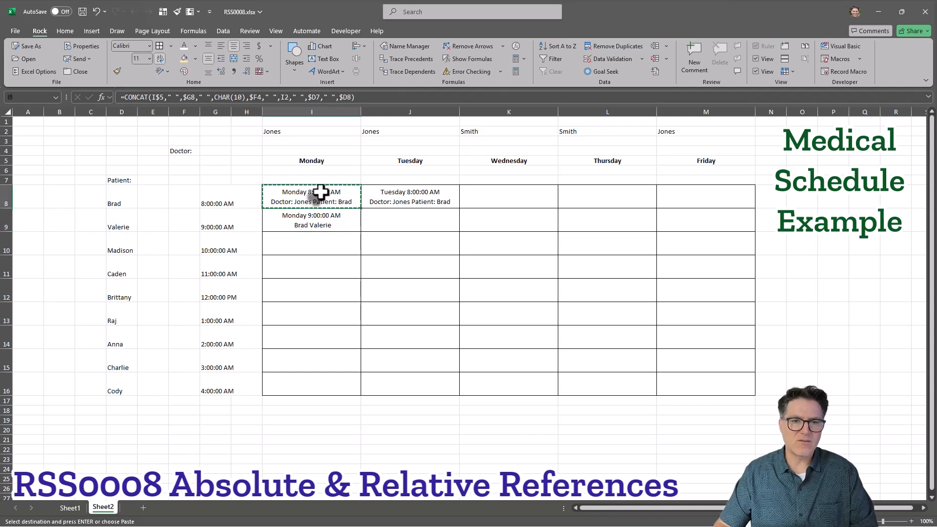
pyautogui.press('Escape')
pyautogui.press('Down')
pyautogui.doubleClick(314, 97)
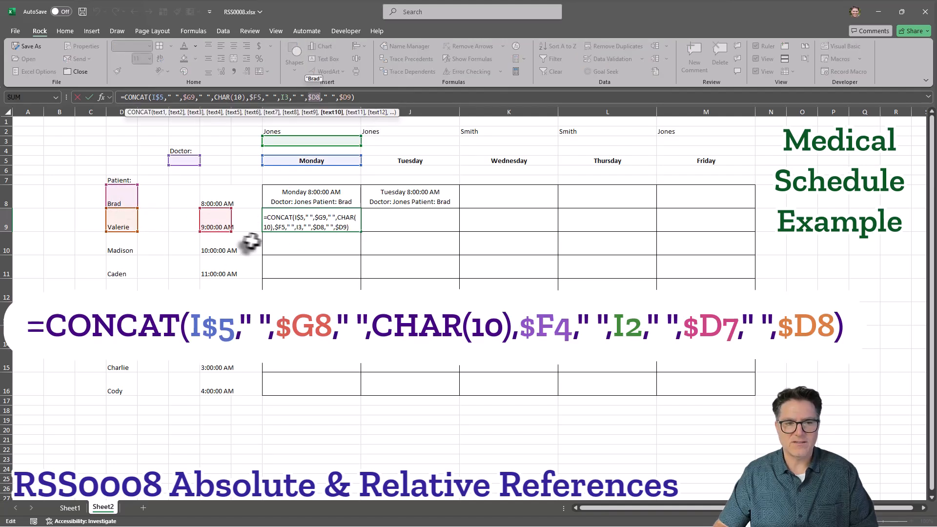
pyautogui.hotkey('ctrl', 'Return')
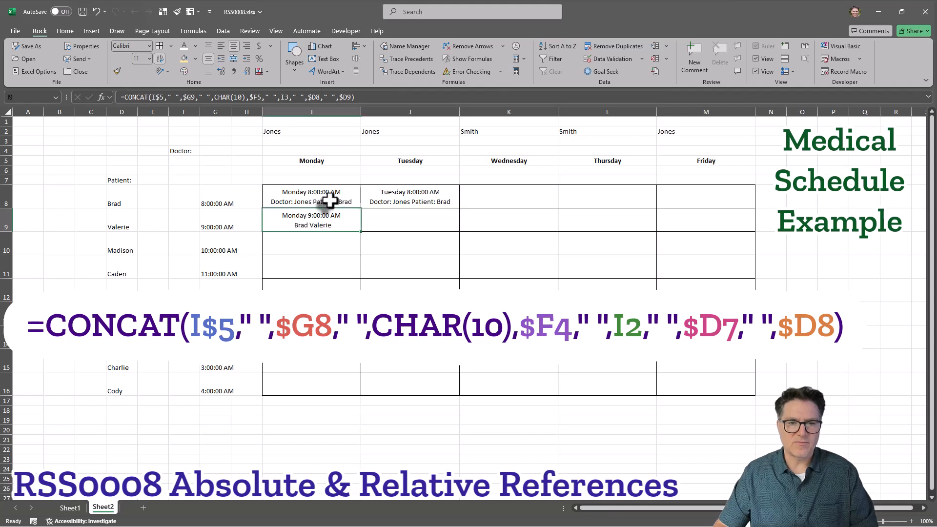
# - Make the patient label reference in the I8 formula fully absolute by changing $D7 to $D$7
pyautogui.click(323, 188)
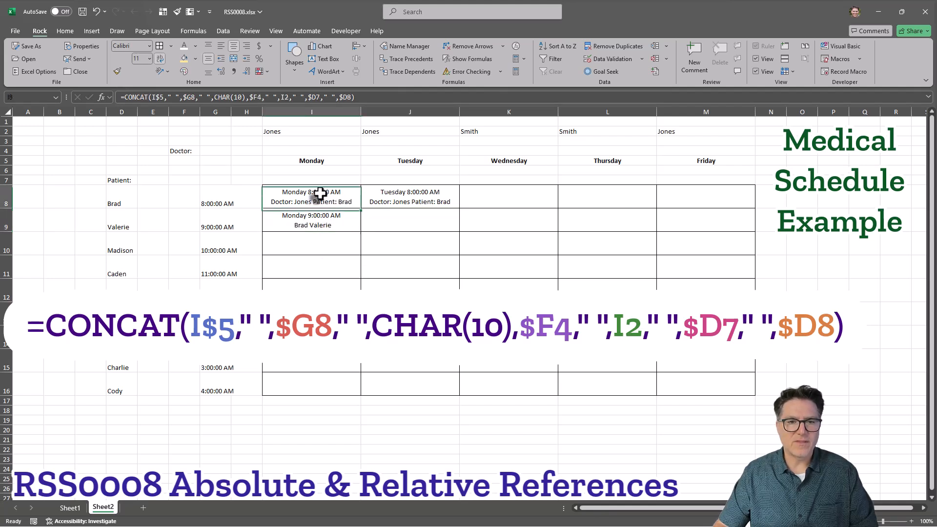
pyautogui.click(315, 97)
pyautogui.write('$')
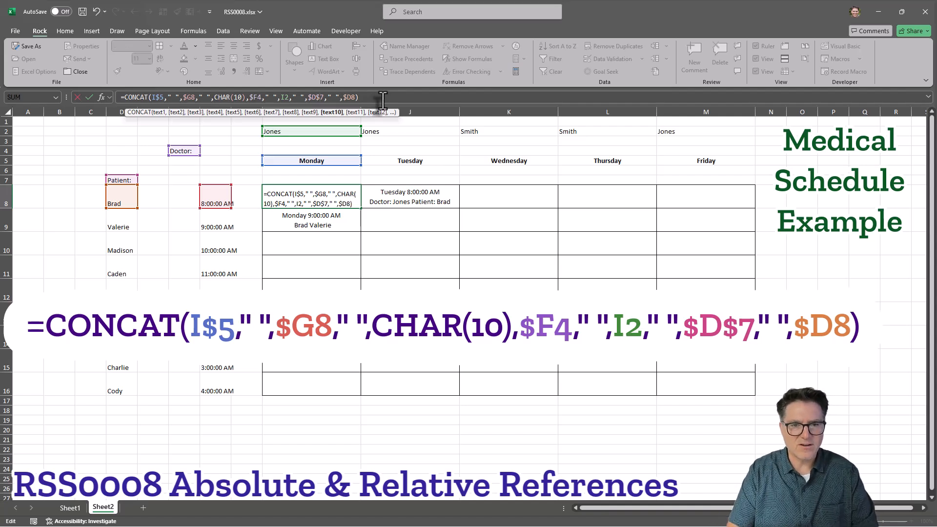
pyautogui.hotkey('ctrl', 'Return')
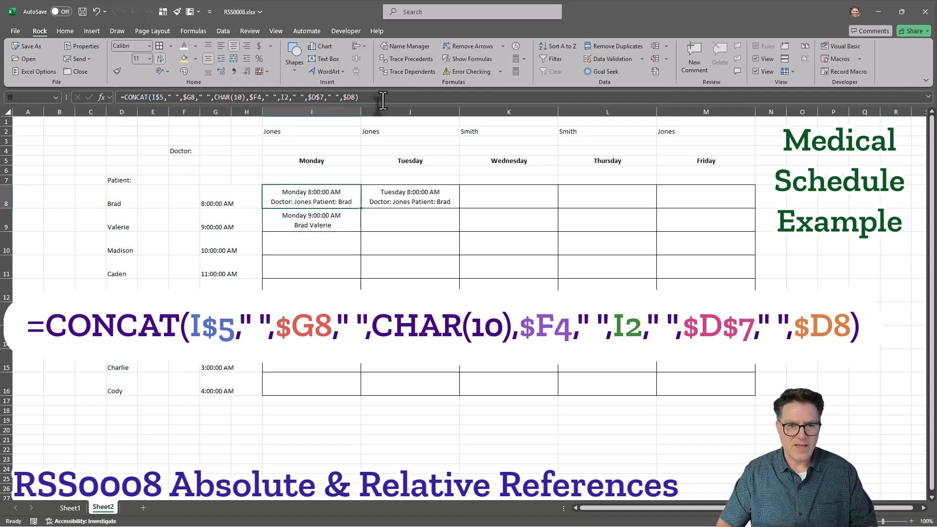
# - Copy the I8 formula with the $D$7 reference down into I9
pyautogui.hotkey('ctrl', 'c')
pyautogui.press('Down')
pyautogui.press('Down')
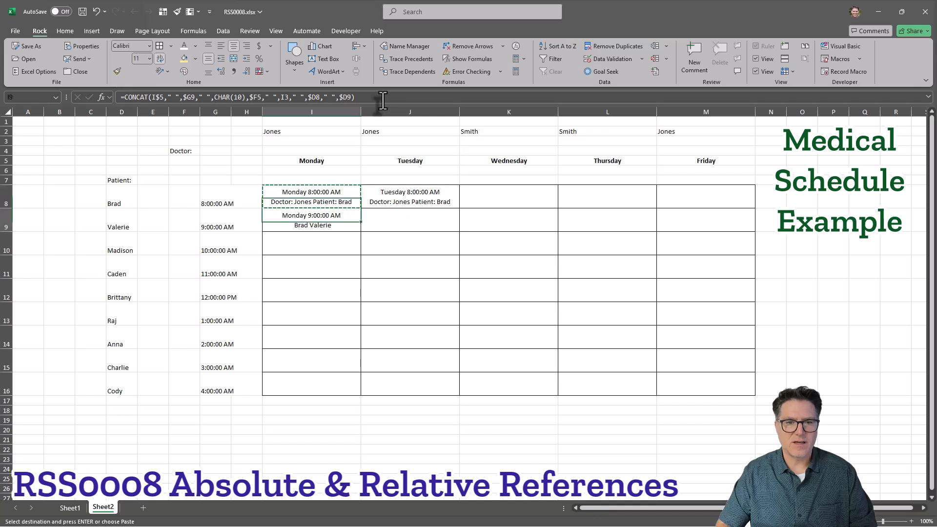
pyautogui.press('Up')
pyautogui.hotkey('ctrl', 'v')
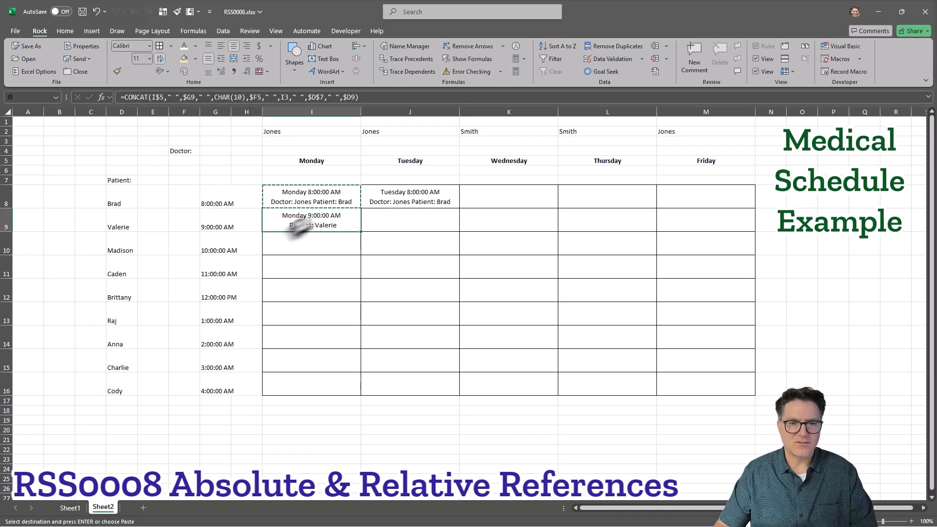
# - Make the doctor label reference in the I8 formula fully absolute as $F$4
pyautogui.click(320, 190)
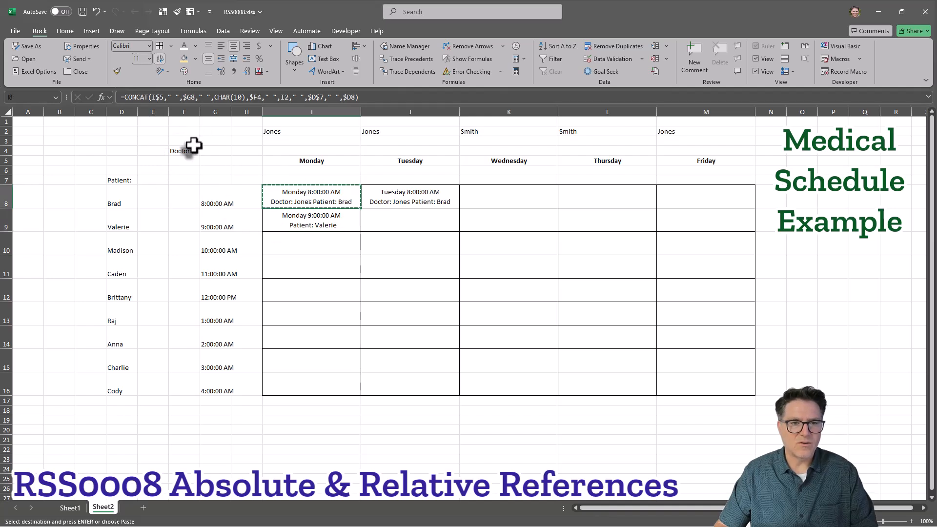
pyautogui.click(368, 97)
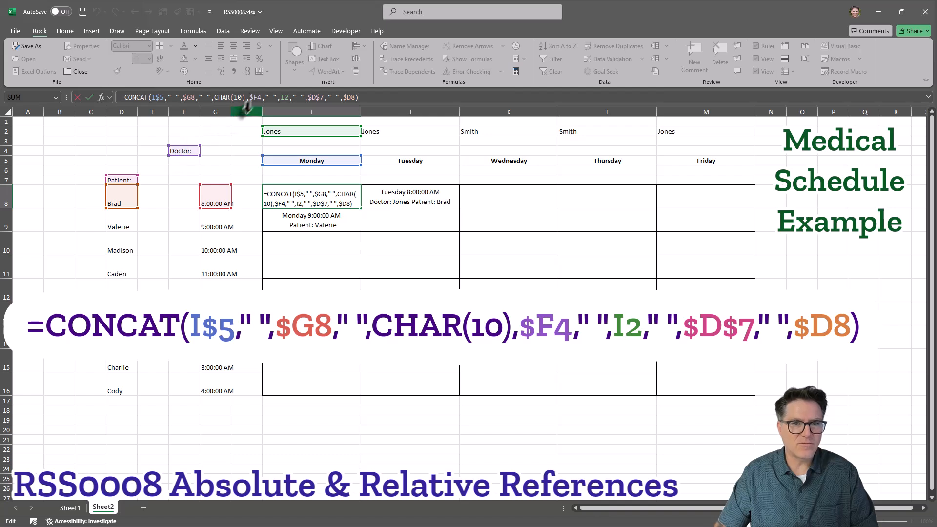
pyautogui.click(257, 97)
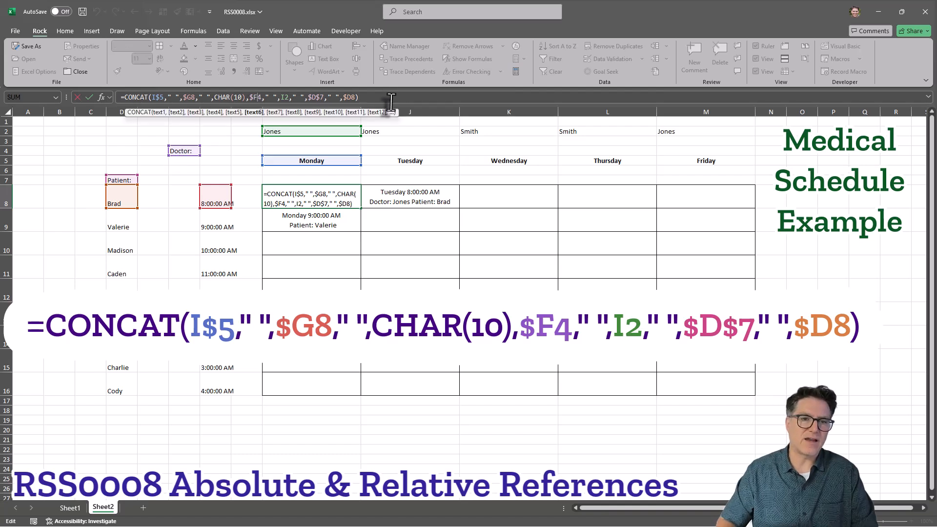
pyautogui.write('$')
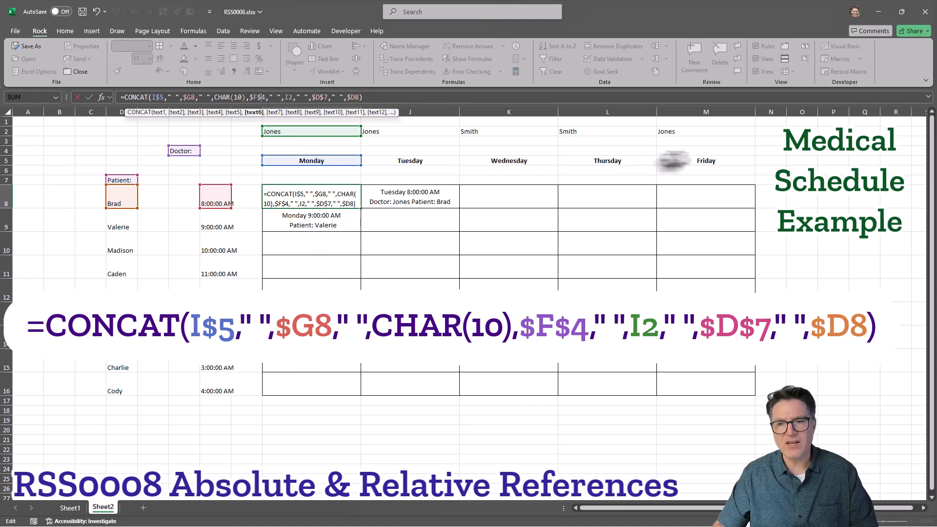
# - Lock the row of the doctor name reference in the I8 formula as I$2 and commit the formula
pyautogui.click(151, 97)
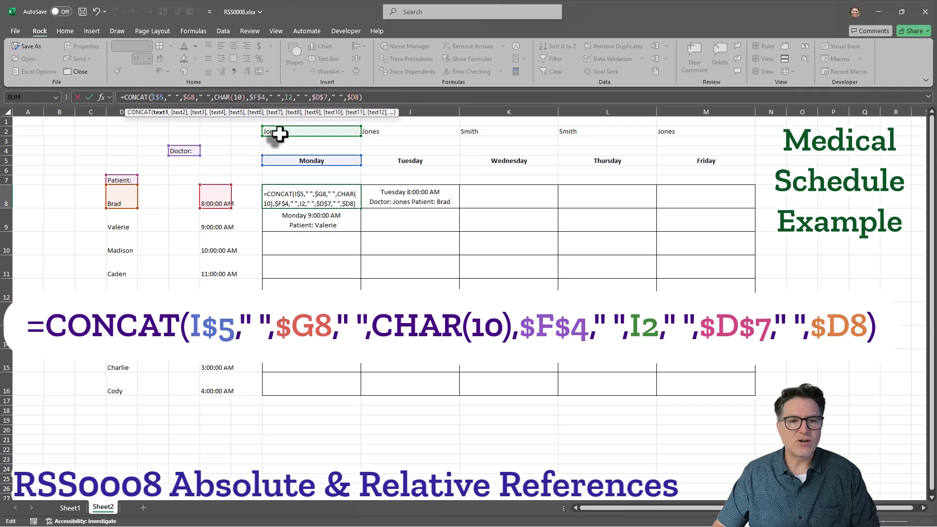
pyautogui.click(288, 98)
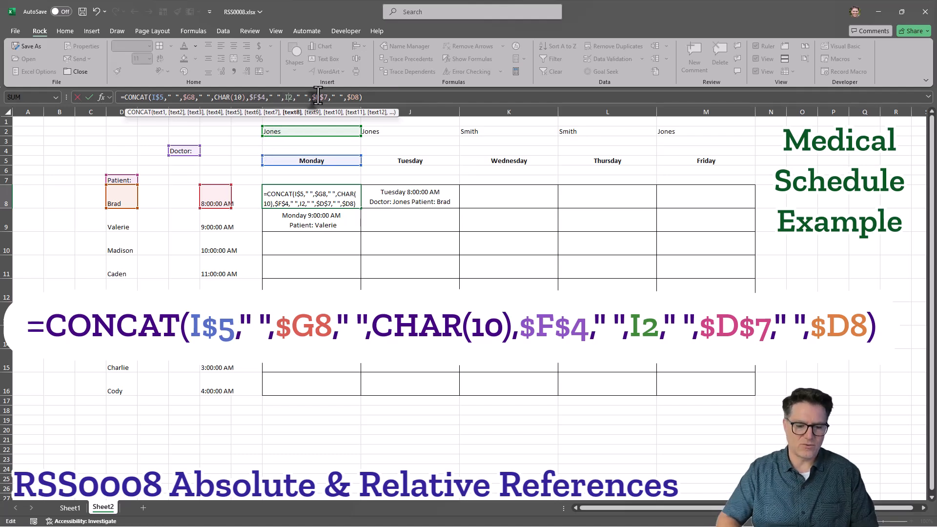
pyautogui.write('$')
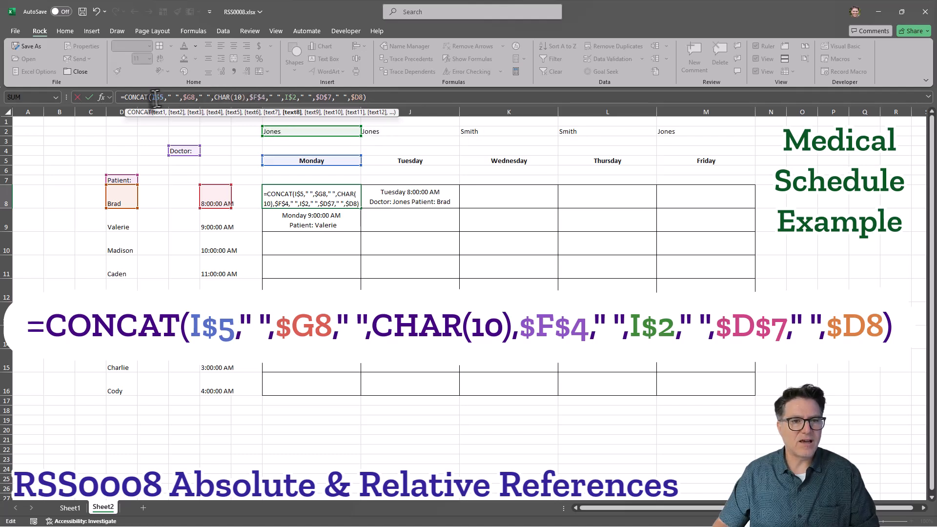
pyautogui.click(385, 97)
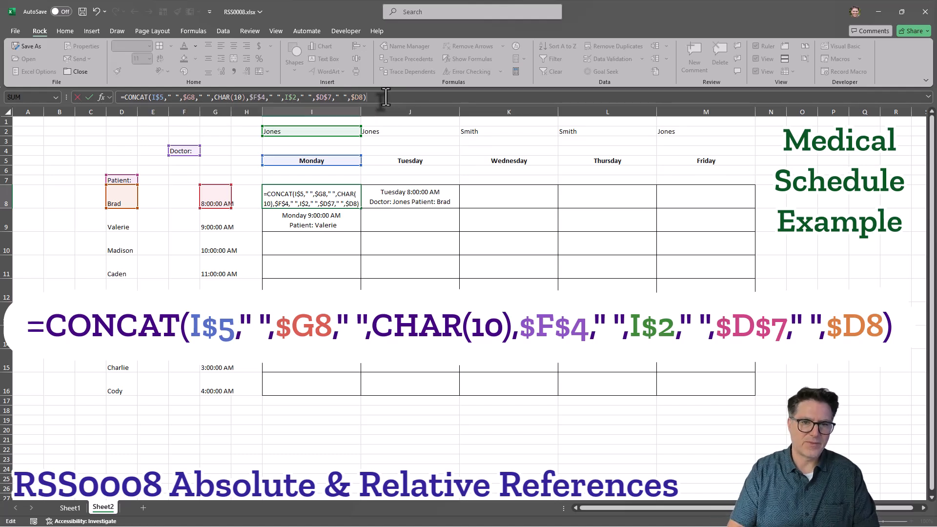
pyautogui.hotkey('ctrl', 'Return')
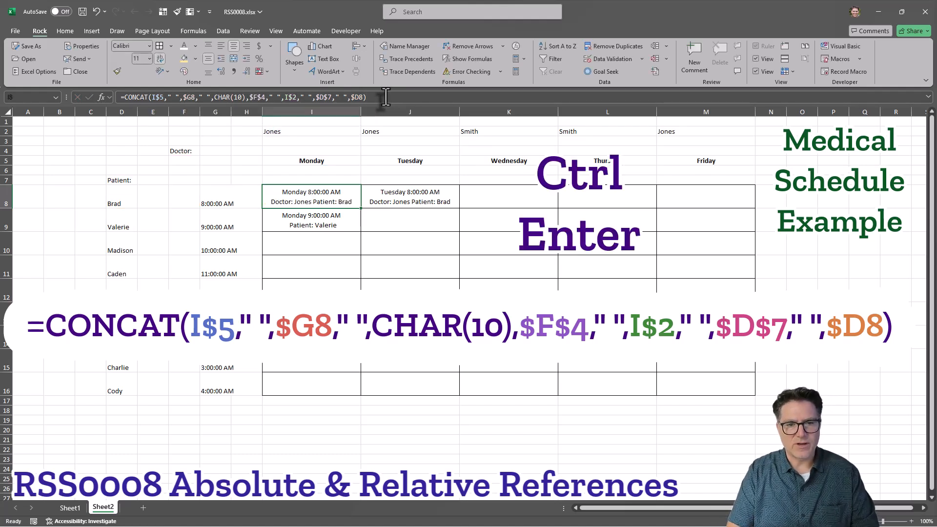
# - Copy the I8 formula across the Tuesday to Friday cells J8:M8
pyautogui.hotkey('ctrl', 'c')
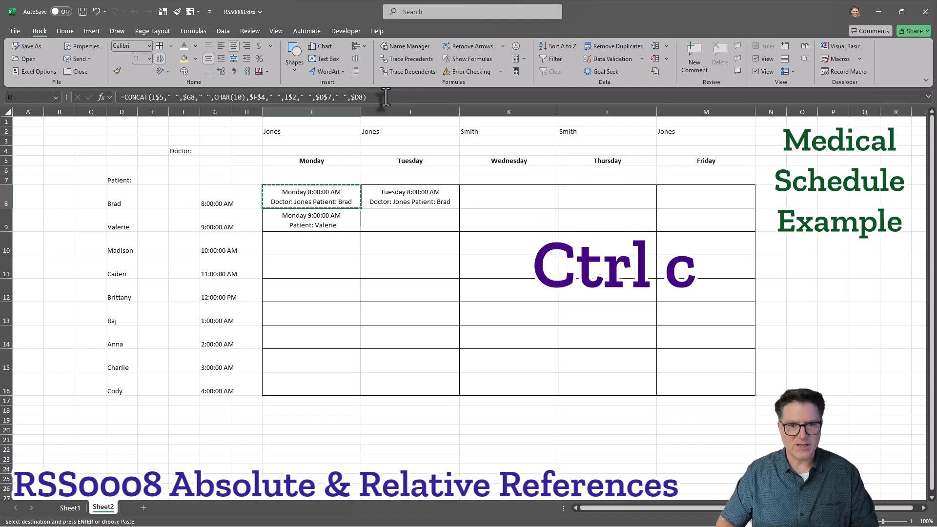
pyautogui.moveTo(418, 201); pyautogui.dragTo(668, 203)
pyautogui.hotkey('ctrl', 'v')
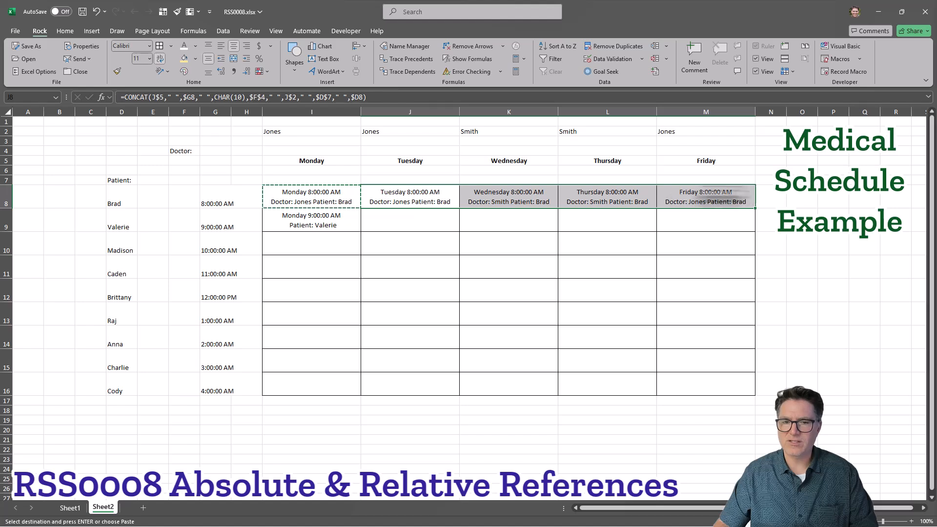
# - Copy the I8 formula into the whole schedule grid I8:M16
pyautogui.click(310, 196)
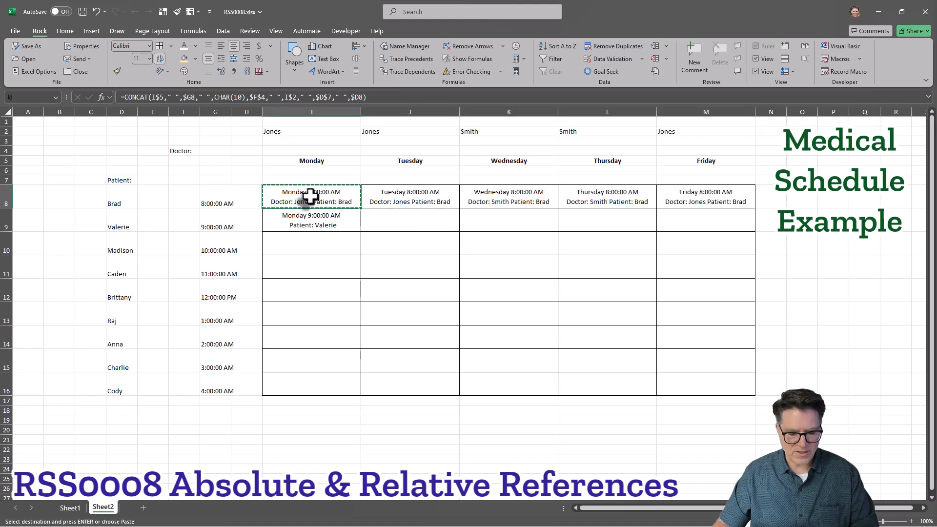
pyautogui.hotkey('ctrl', 'c')
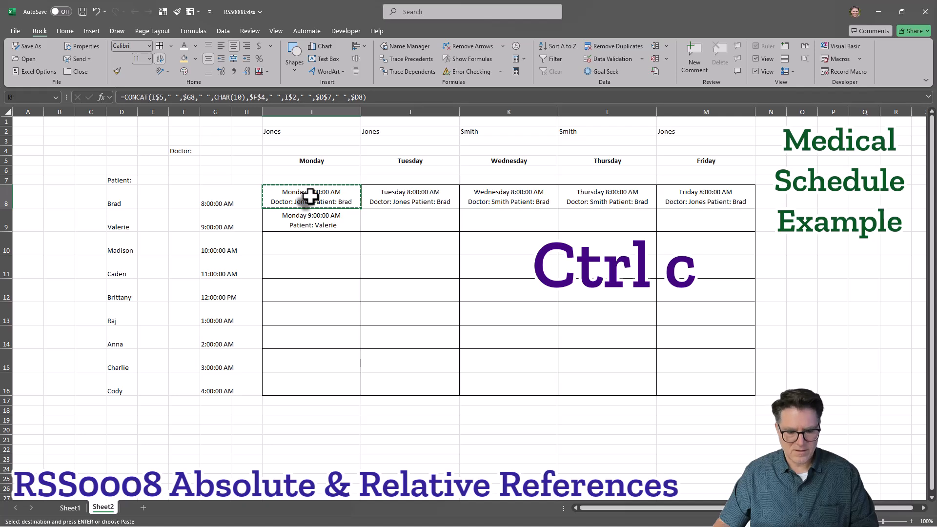
pyautogui.keyDown('shift'); pyautogui.click(705, 381); pyautogui.keyUp('shift')
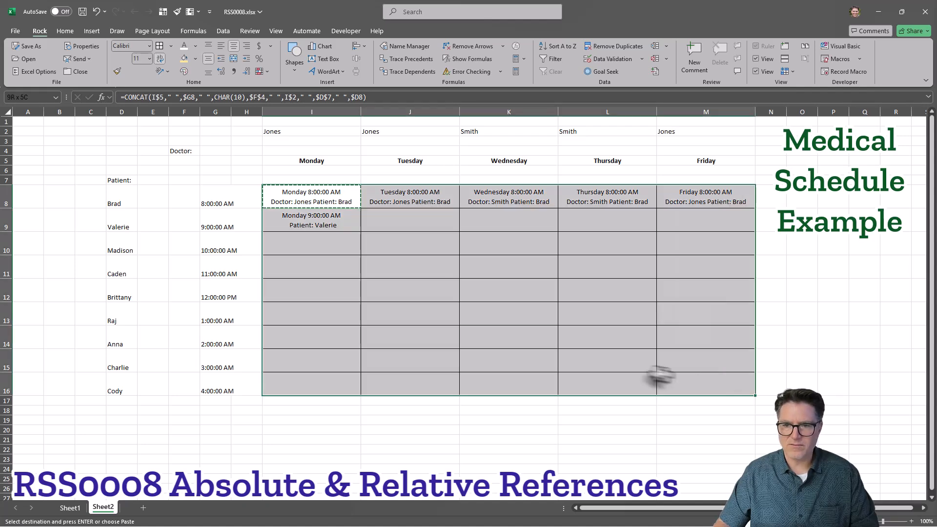
pyautogui.hotkey('ctrl', 'v')
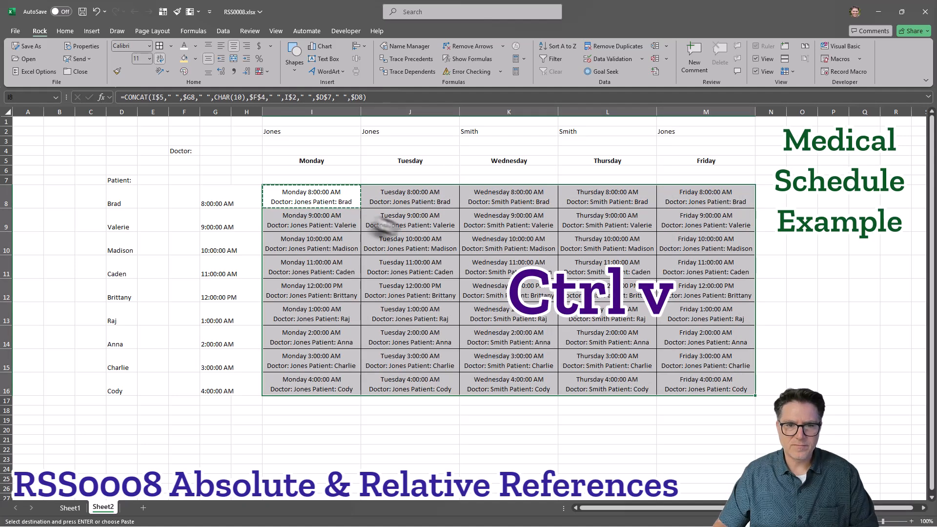
# - Examine how the formula references change down the Monday column from I8 to I16
pyautogui.click(328, 227)
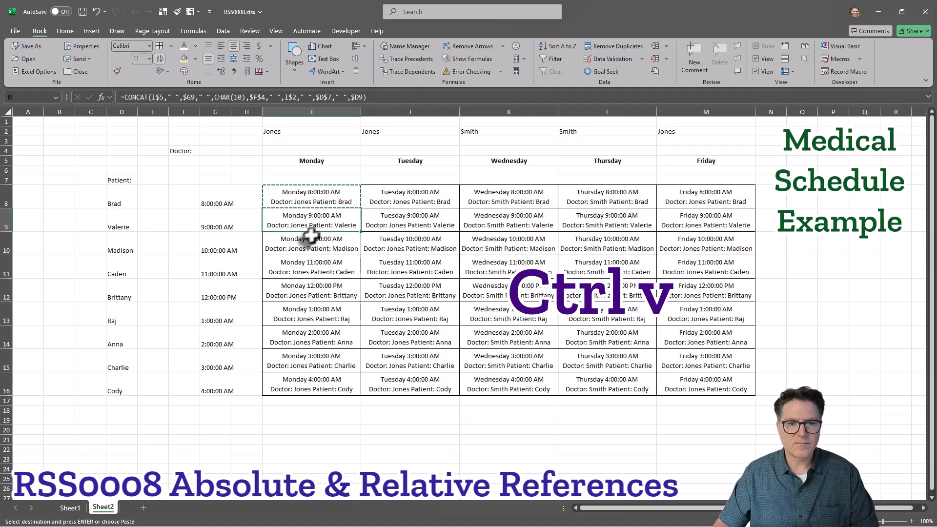
pyautogui.click(291, 200)
pyautogui.moveTo(299, 203); pyautogui.dragTo(297, 375)
pyautogui.click(304, 195)
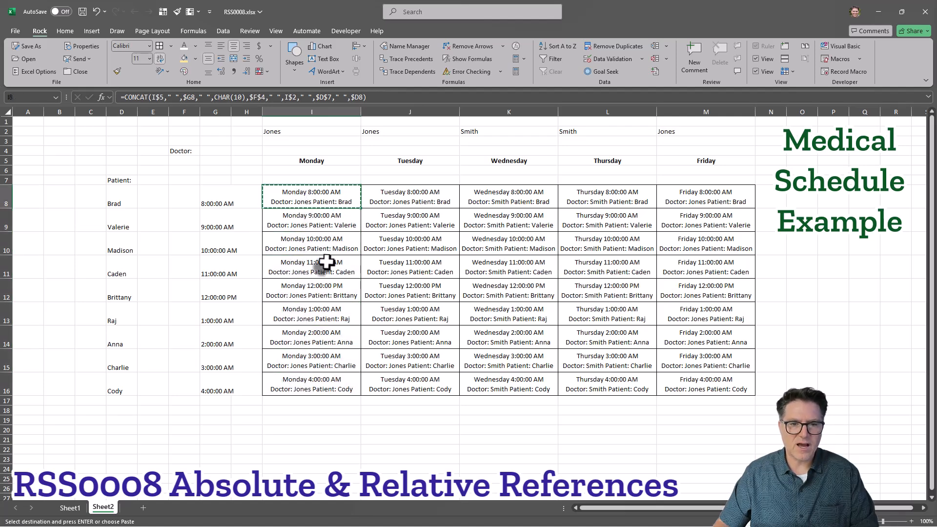
pyautogui.press('Down')
pyautogui.press('Down')
pyautogui.press('Down')
pyautogui.press('Down')
pyautogui.press('Down')
pyautogui.press('Down')
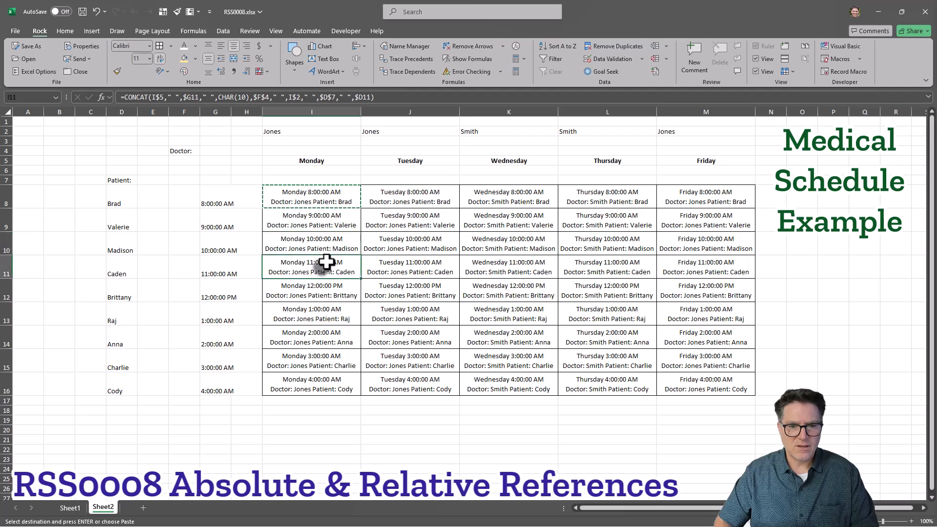
pyautogui.press('Down')
pyautogui.press('Down')
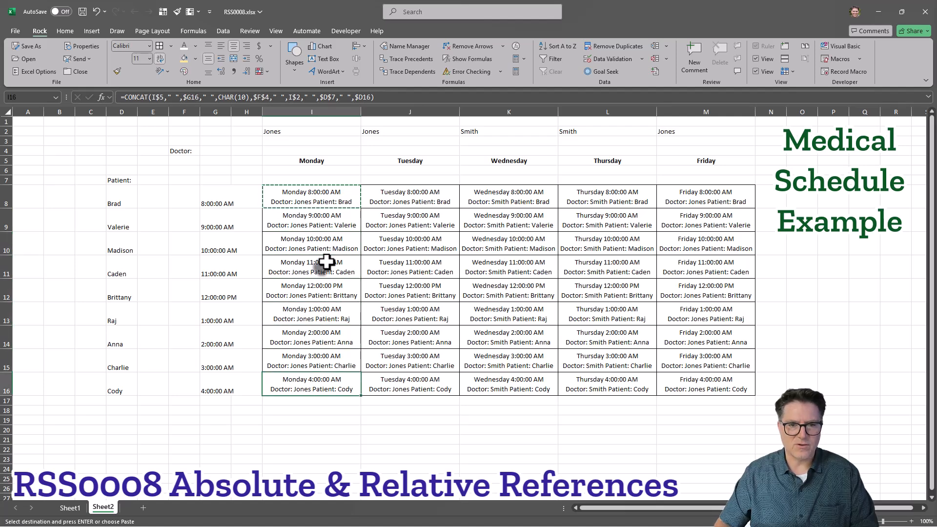
# - Examine how the formula references change across the days in row 8, from I8 to M8
pyautogui.click(314, 198)
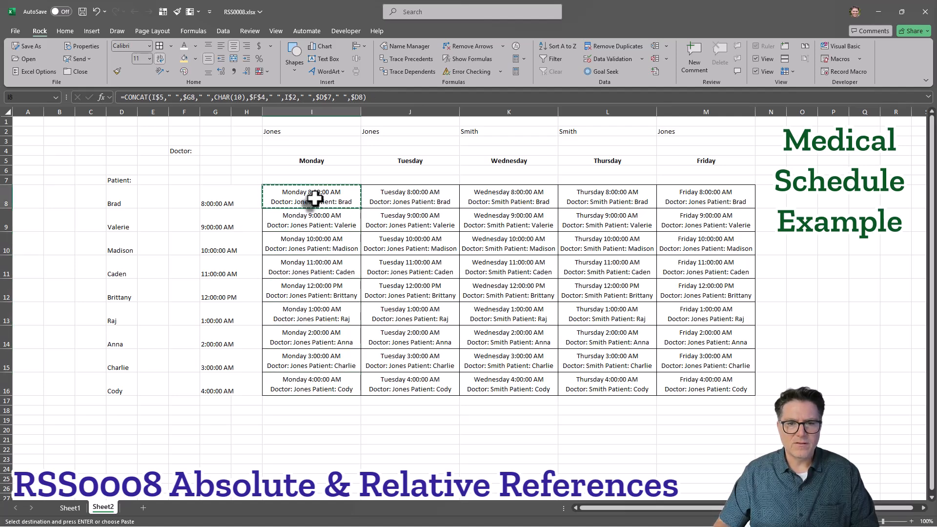
pyautogui.press('Right')
pyautogui.press('Right')
pyautogui.press('Right')
pyautogui.press('Right')
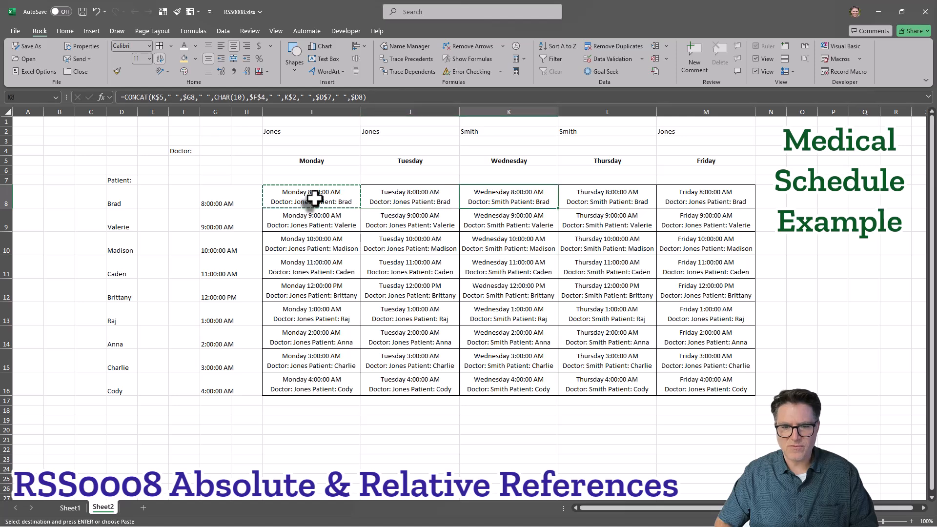
pyautogui.press('Left')
pyautogui.press('Left')
pyautogui.press('Left')
pyautogui.press('Left')
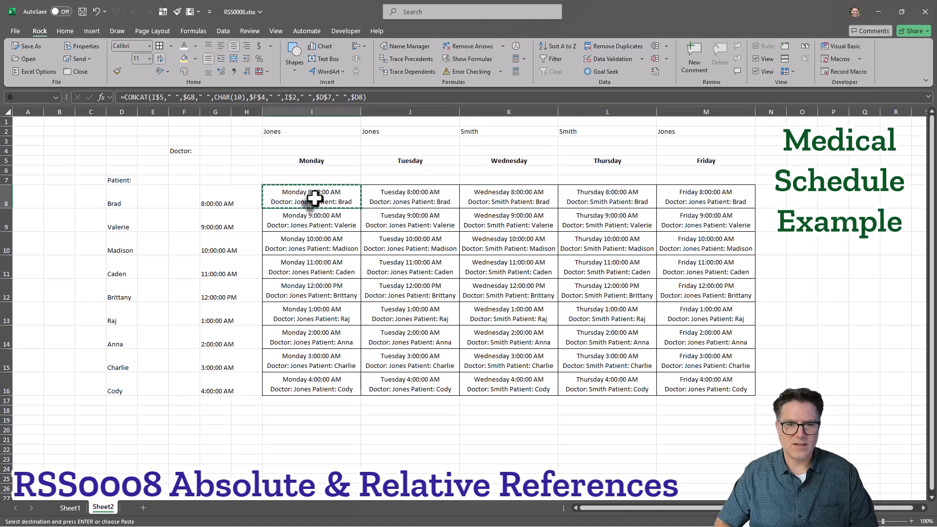
# - Examine the formula references across the days in row 9 and in the Monday cells of rows 12 and 8
pyautogui.press('Down')
pyautogui.press('Down')
pyautogui.press('Up')
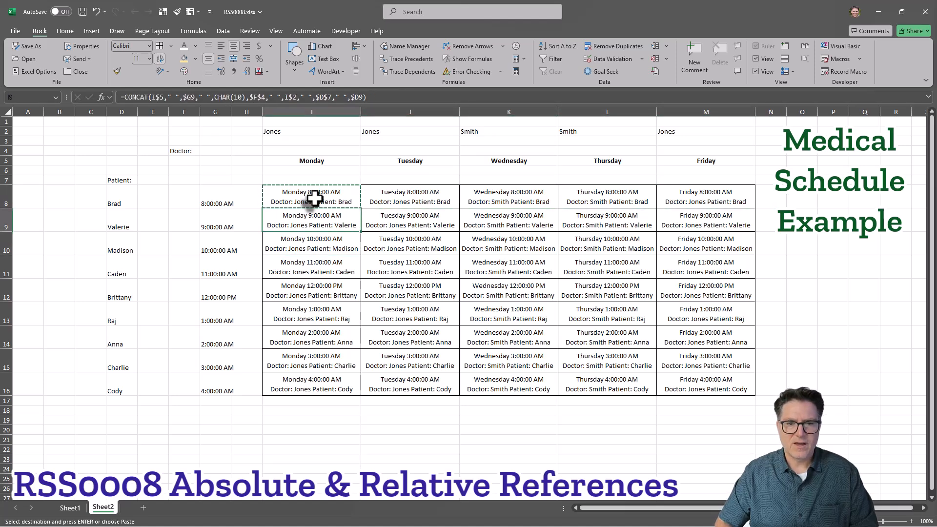
pyautogui.press('Right')
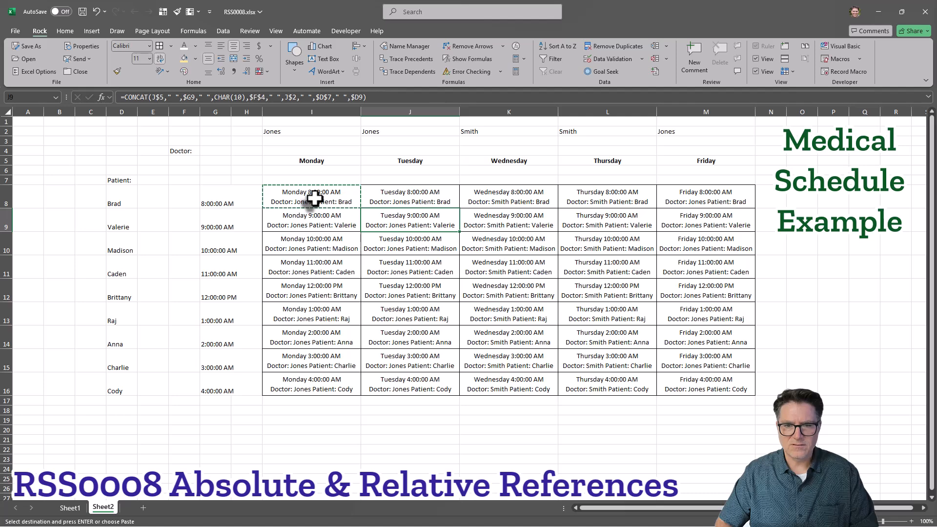
pyautogui.press('Right')
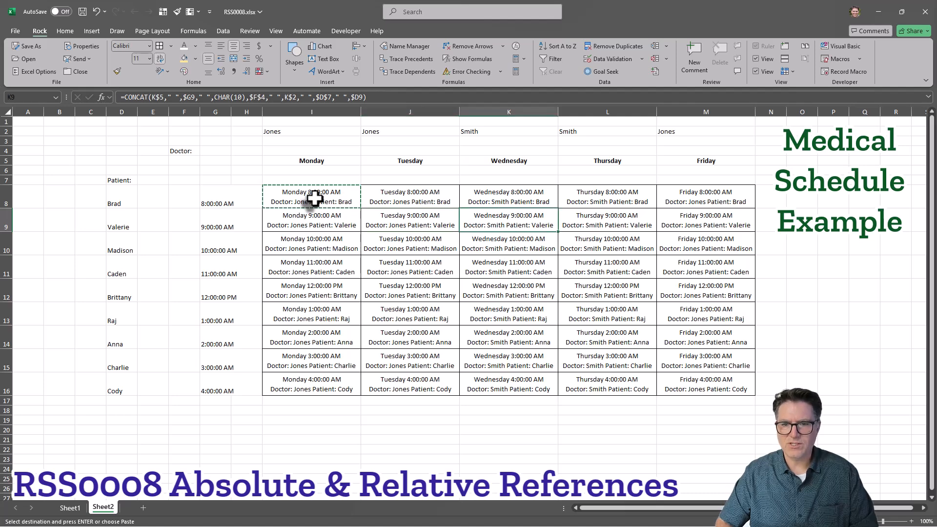
pyautogui.press('Right')
pyautogui.press('Right')
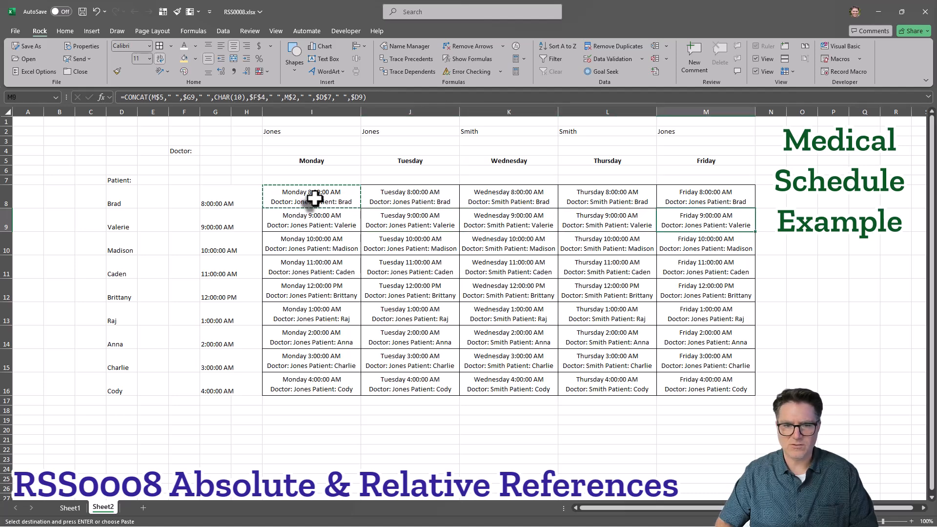
pyautogui.press('Down')
pyautogui.press('Down')
pyautogui.press('Down')
pyautogui.press('Left')
pyautogui.press('Left')
pyautogui.press('Left')
pyautogui.press('Left')
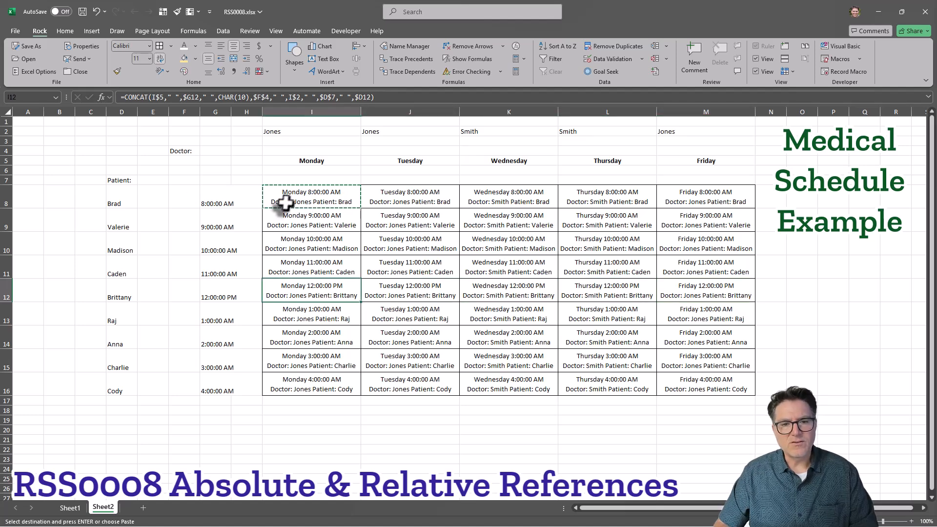
pyautogui.click(291, 195)
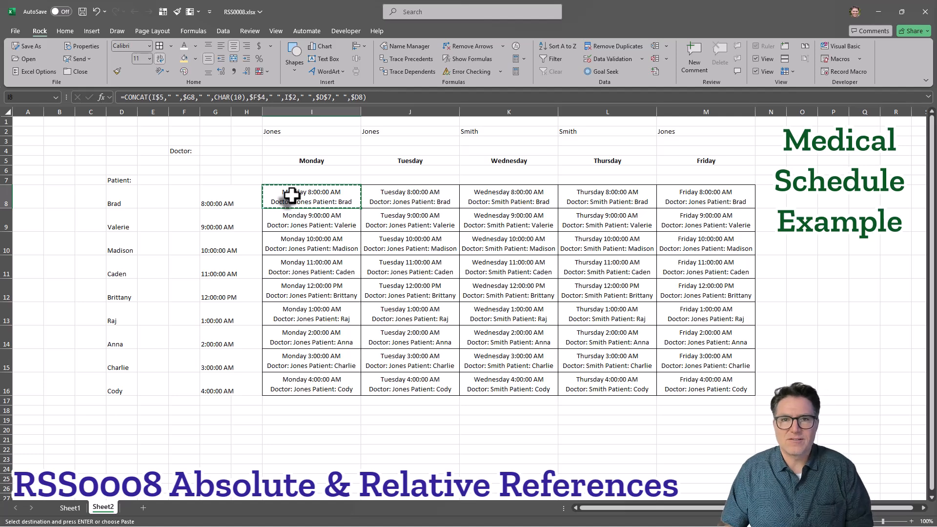
pyautogui.click(327, 180)
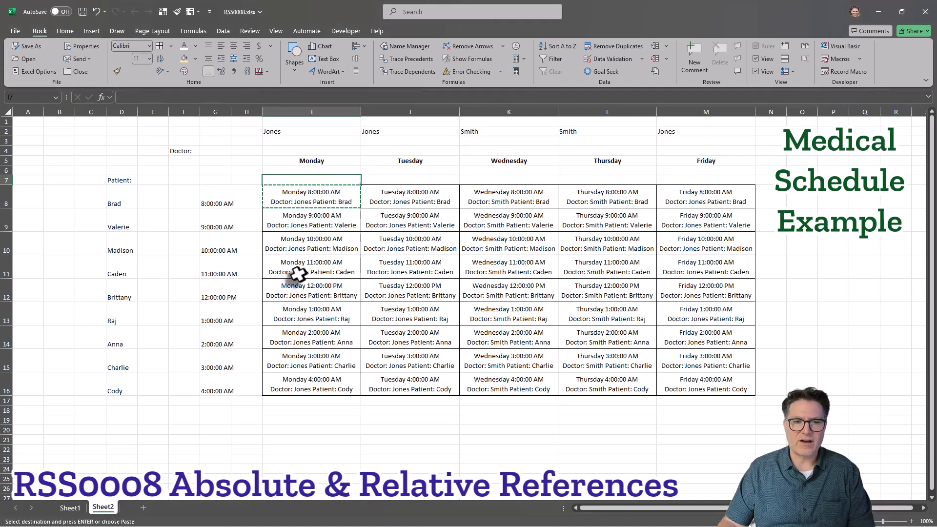
# - Begin a formula in cell N3 that refers to the Monday doctor cell, =I2
pyautogui.click(770, 141)
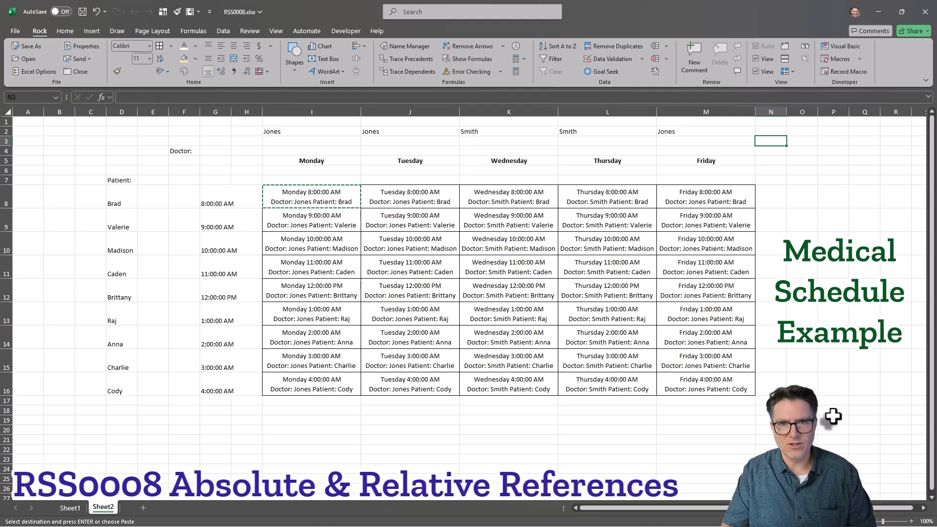
pyautogui.write('=')
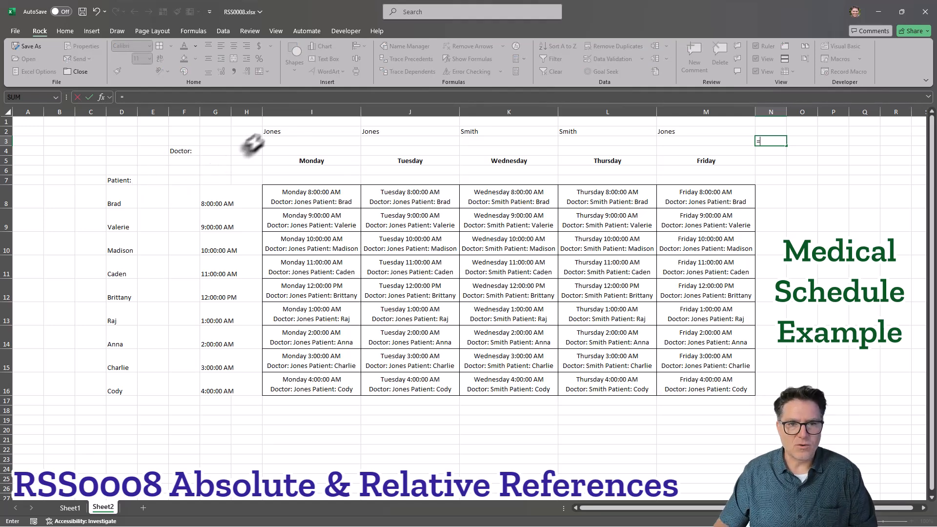
pyautogui.click(273, 131)
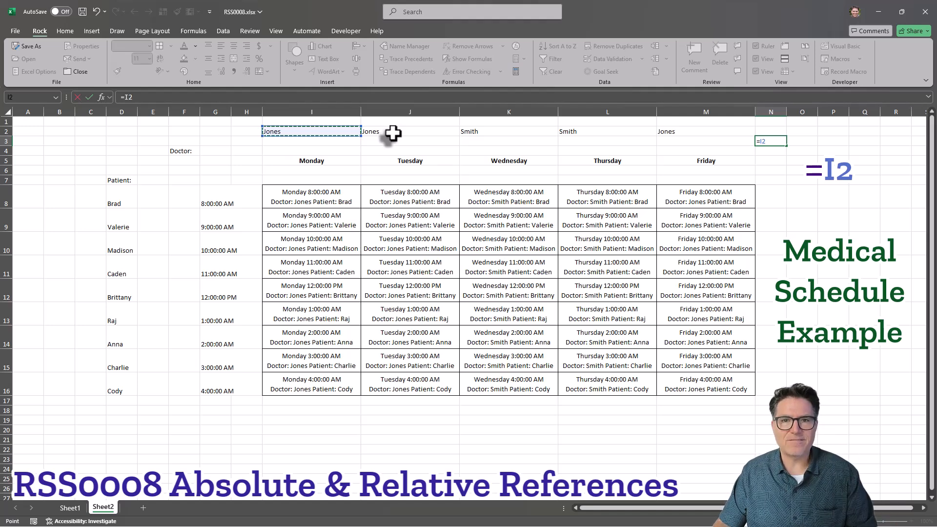
# - Cycle the N3 reference repeatedly through $I$2, I$2, $I2 and back to the relative form I2
pyautogui.press('F4')
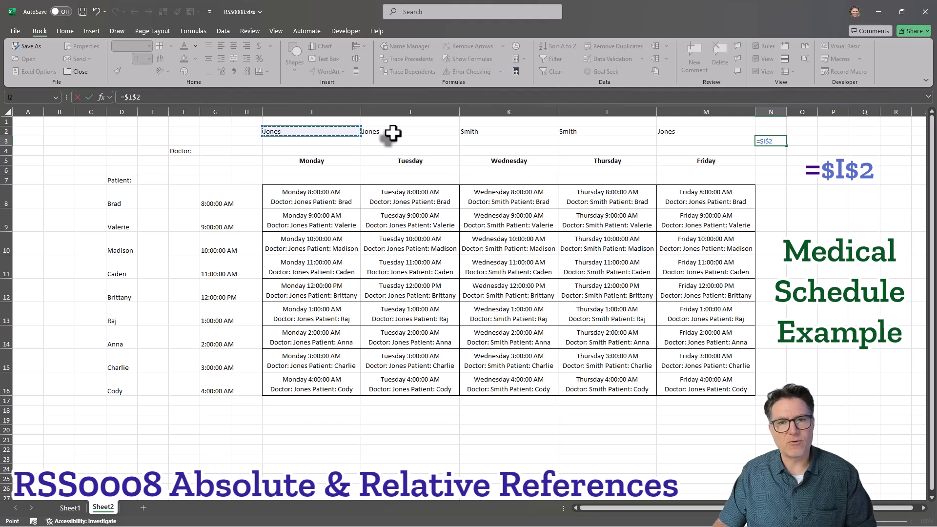
pyautogui.press('F4')
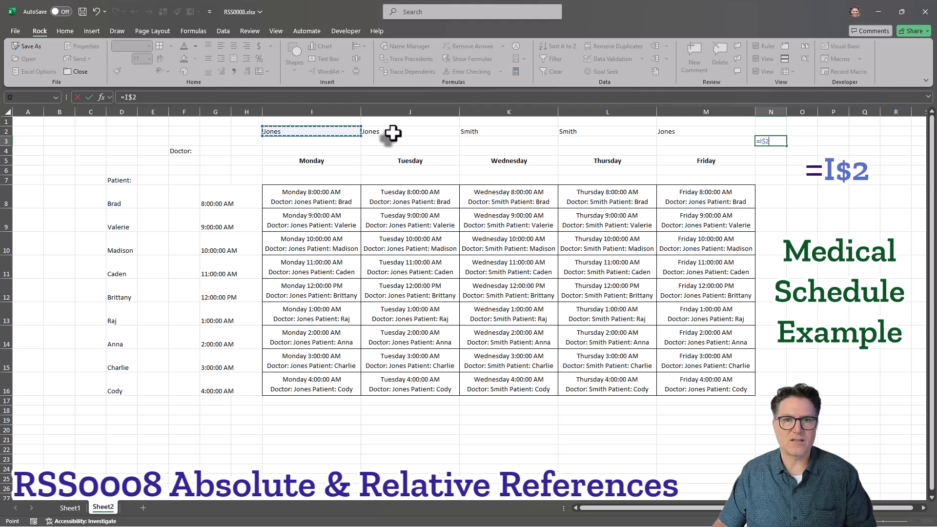
pyautogui.press('F4')
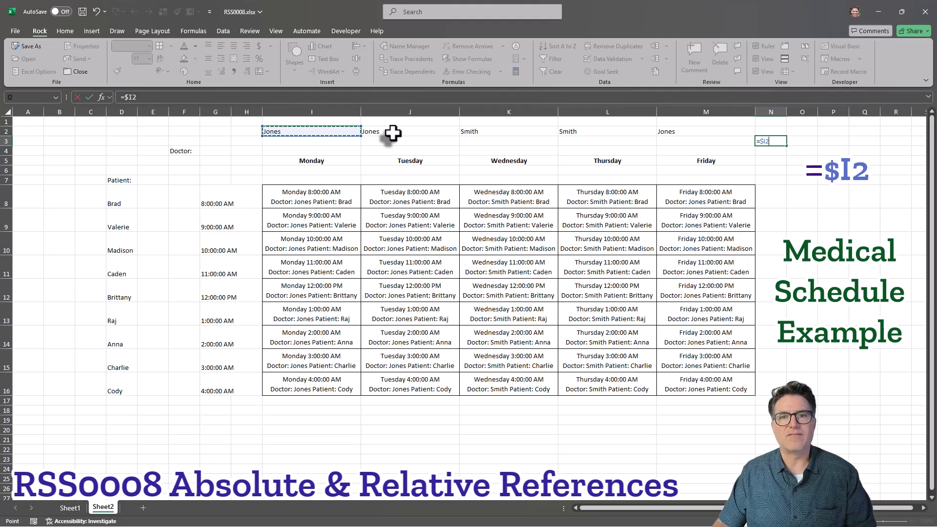
pyautogui.press('F4')
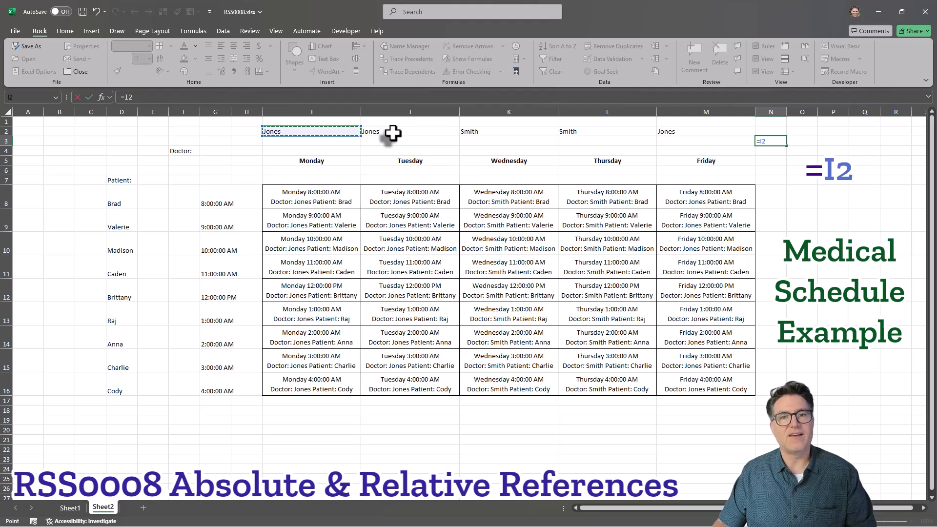
pyautogui.press('F4')
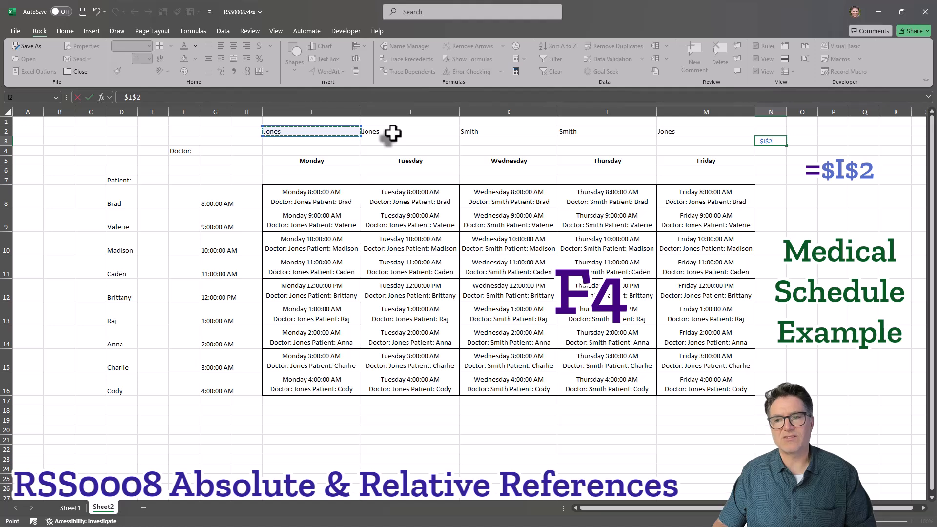
pyautogui.press('F4')
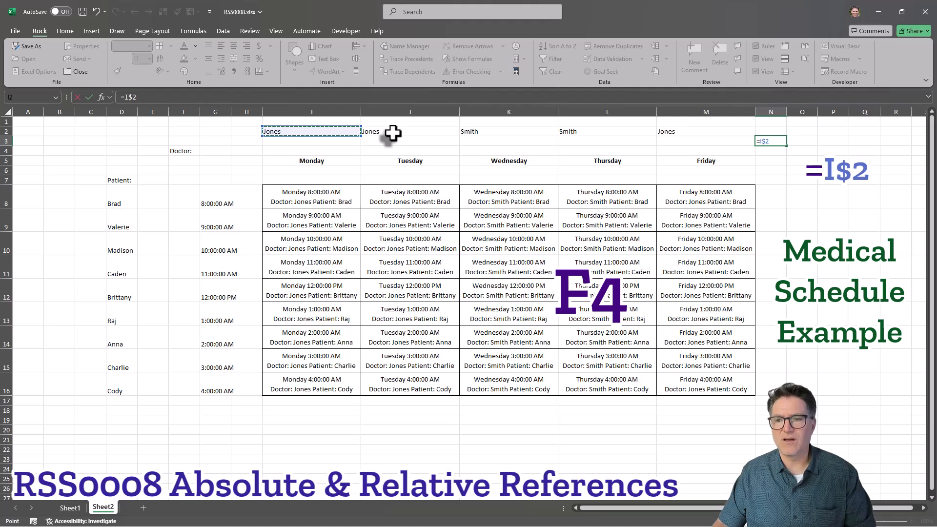
pyautogui.press('F4')
pyautogui.press('F4')
pyautogui.press('F4')
pyautogui.press('F4')
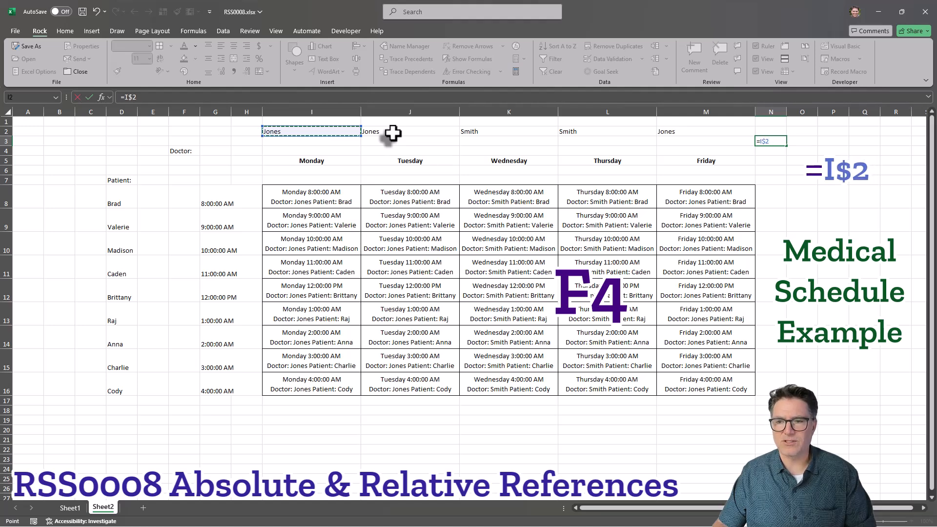
pyautogui.press('F4')
pyautogui.press('F4')
pyautogui.press('F4')
pyautogui.press('F4')
pyautogui.press('F4')
pyautogui.press('F4')
pyautogui.press('F4')
pyautogui.press('F4')
pyautogui.press('F4')
pyautogui.press('F4')
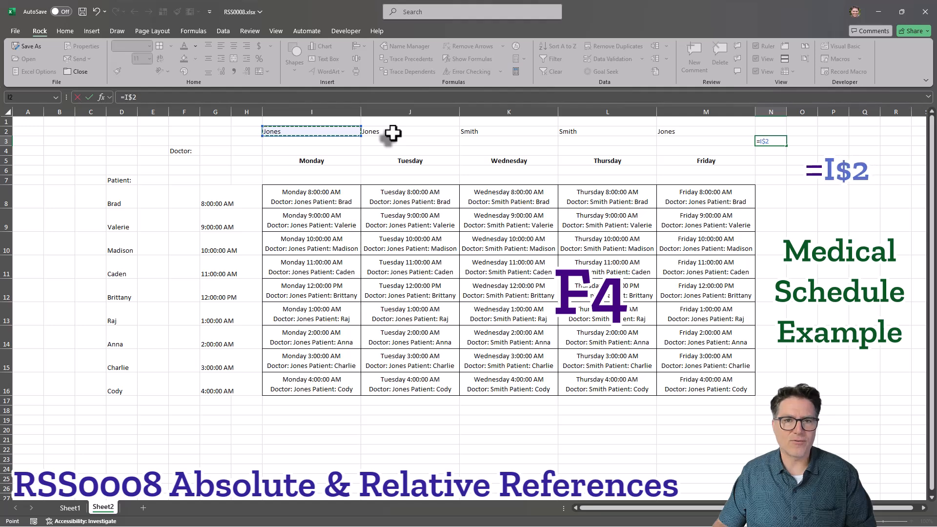
pyautogui.press('F4')
pyautogui.press('F4')
pyautogui.press('F4')
pyautogui.press('F4')
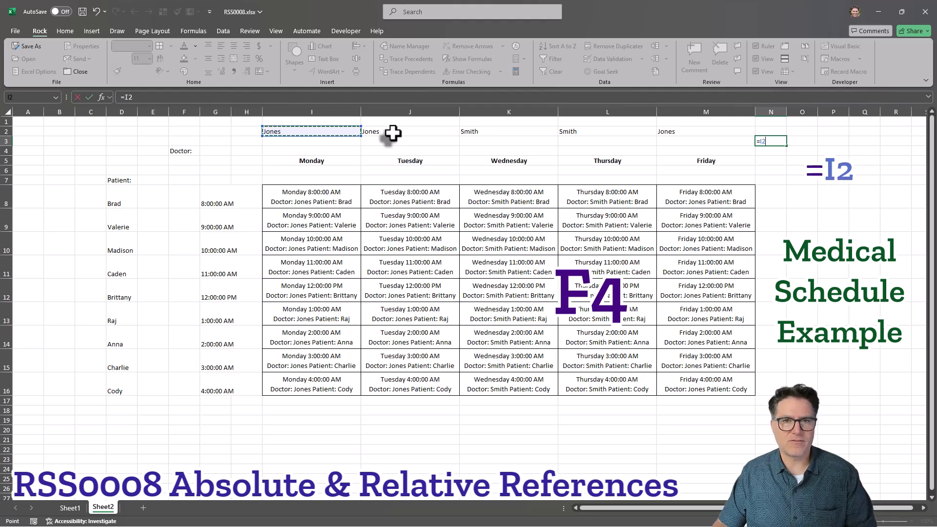
pyautogui.press('F4')
pyautogui.press('F4')
pyautogui.press('F4')
pyautogui.press('F4')
pyautogui.press('F4')
pyautogui.press('F4')
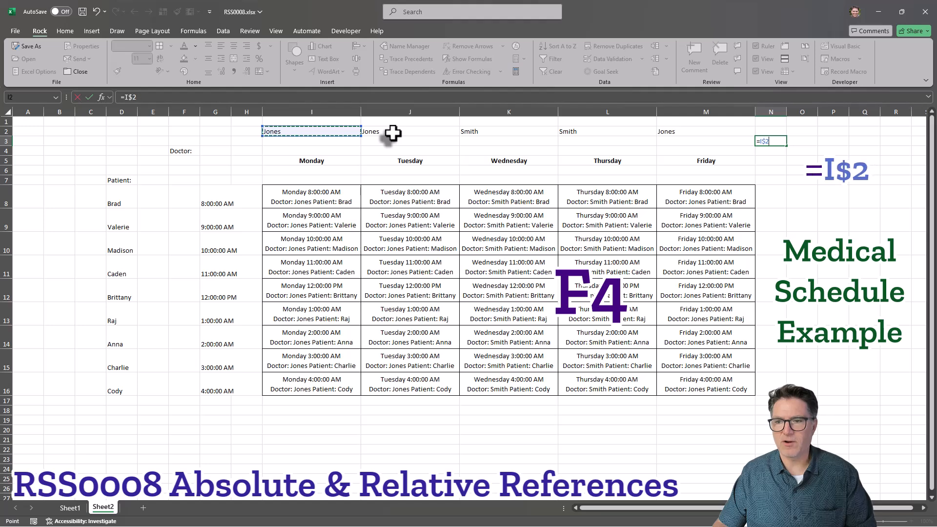
pyautogui.press('F4')
pyautogui.press('F4')
pyautogui.press('F4')
pyautogui.press('F4')
pyautogui.press('F4')
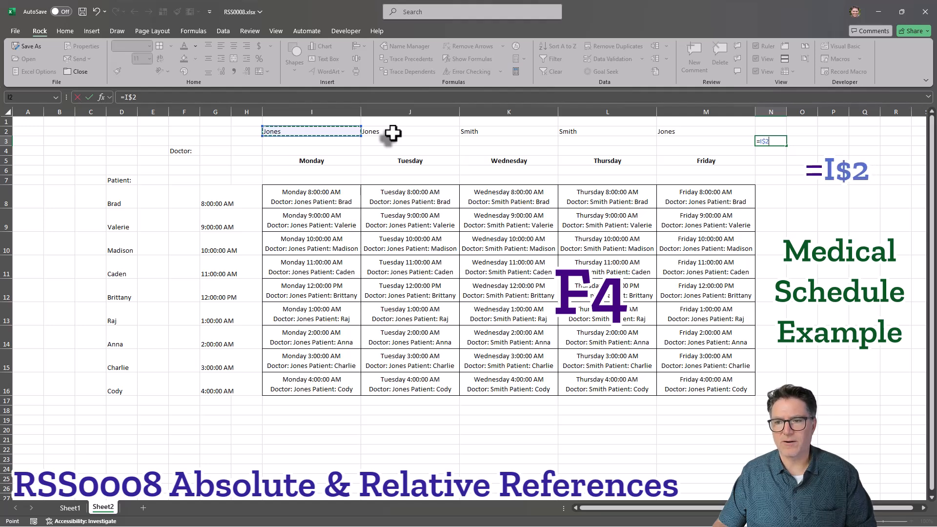
pyautogui.press('F4')
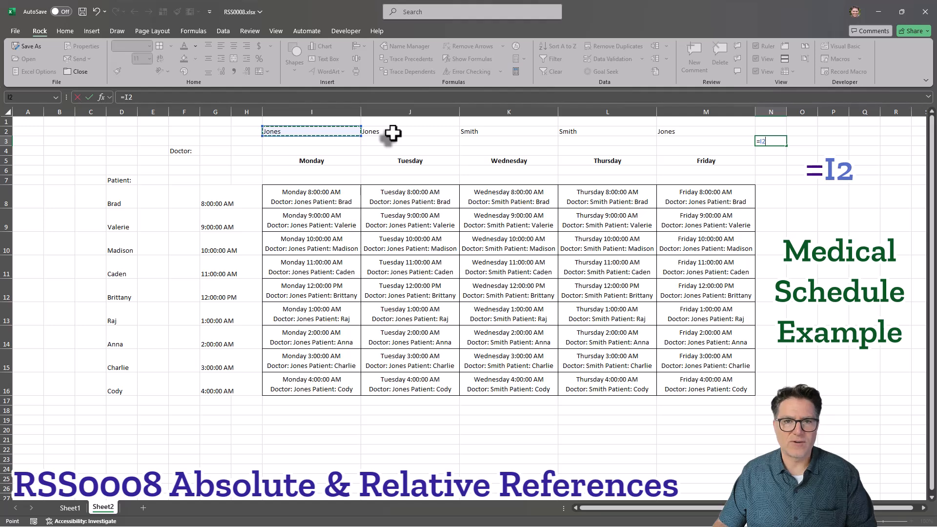
# - Make the reference in N3 fully absolute as =$I$2 and enter the formula
pyautogui.press('F4')
pyautogui.press('F4')
pyautogui.press('F4')
pyautogui.press('F4')
pyautogui.press('F4')
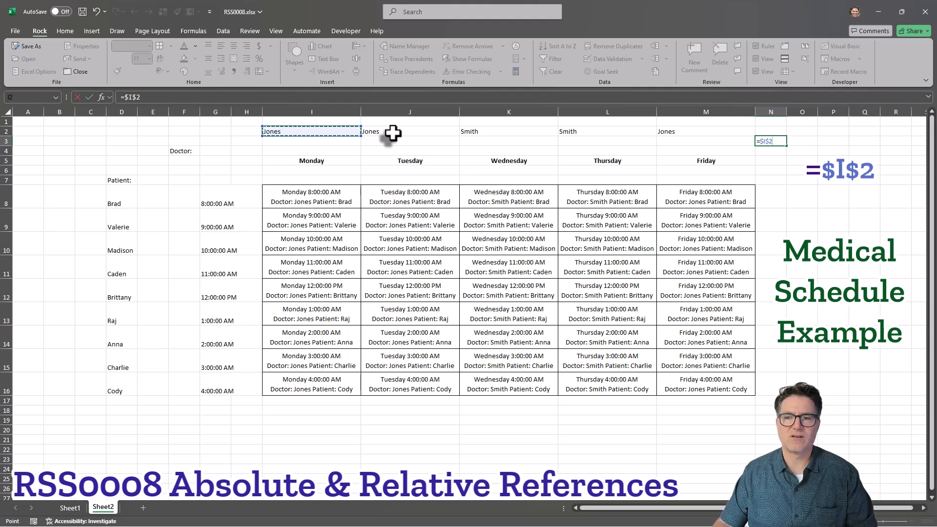
pyautogui.press('Return')
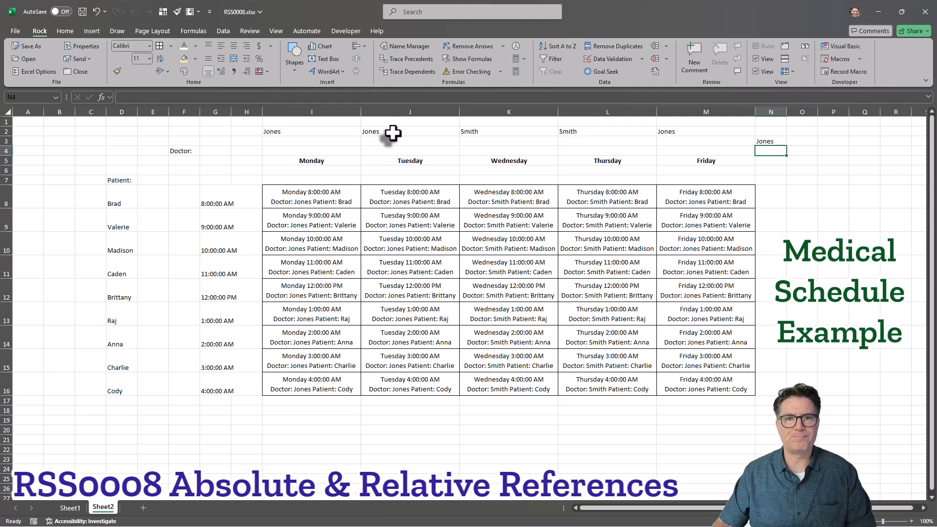